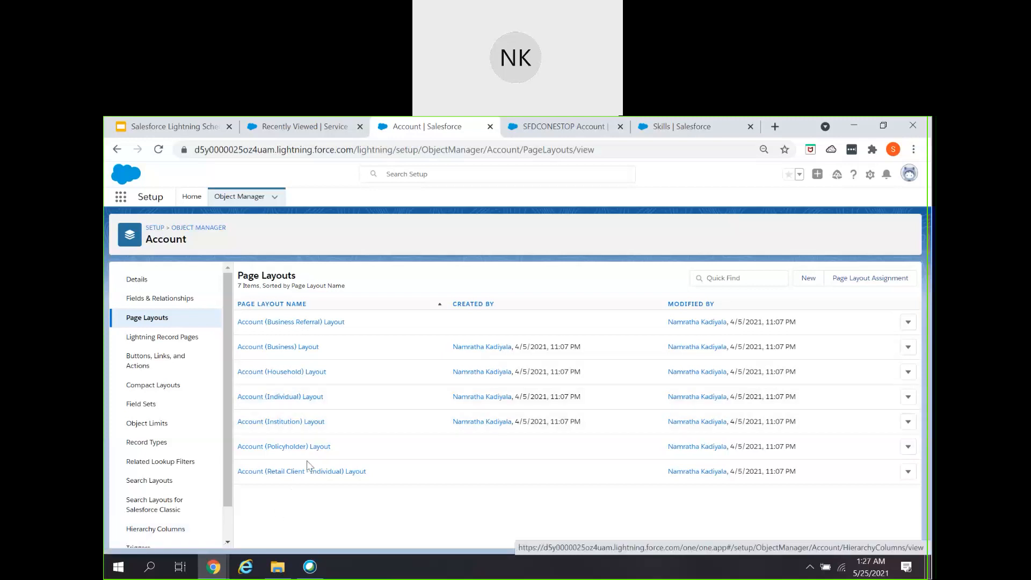
Open the Account (Institution) Layout, show its Mobile & Lightning Actions and search the page for "service".
left_click(308, 422)
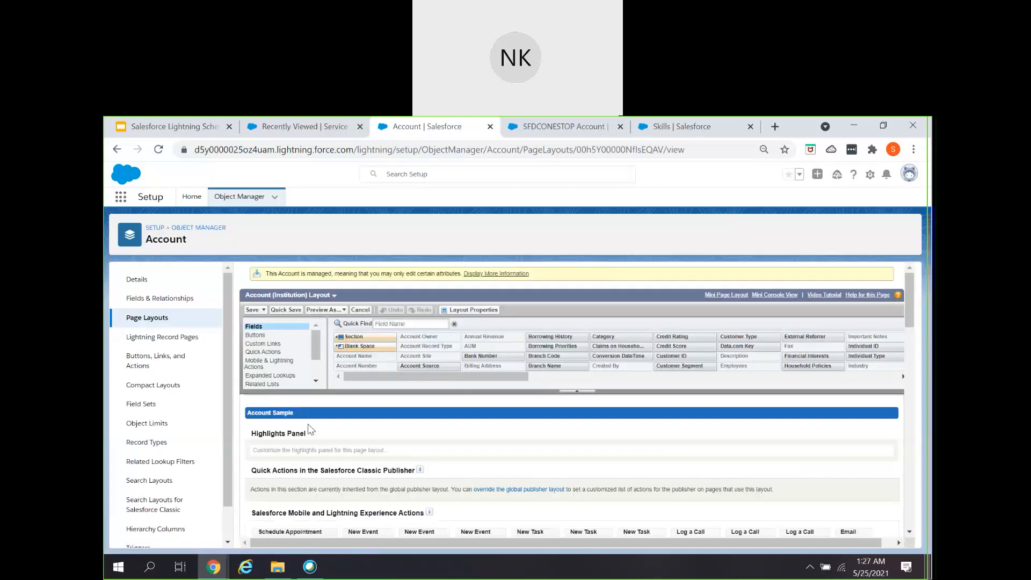
left_click(272, 365)
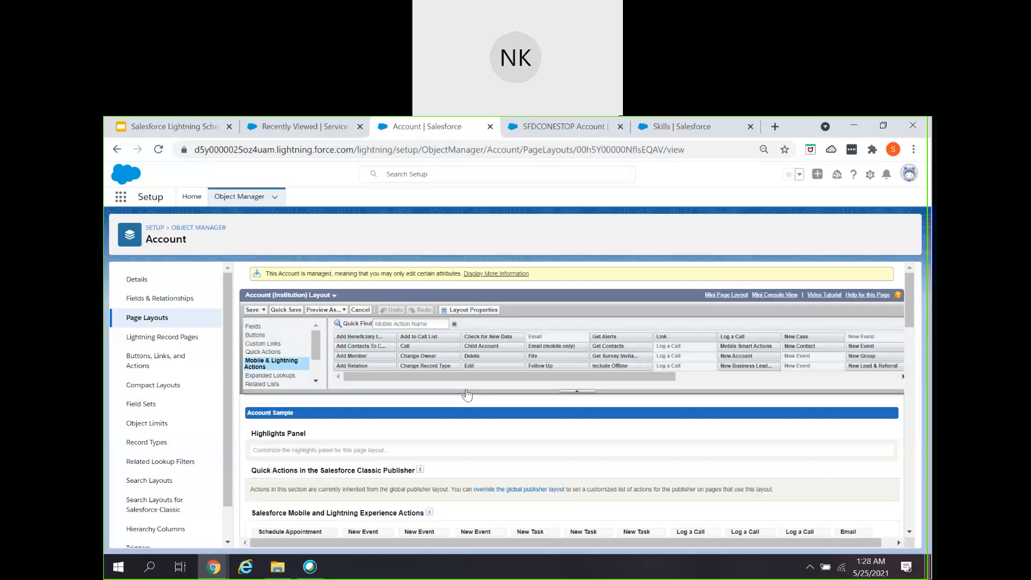
key("ctrl+f")
type("se")
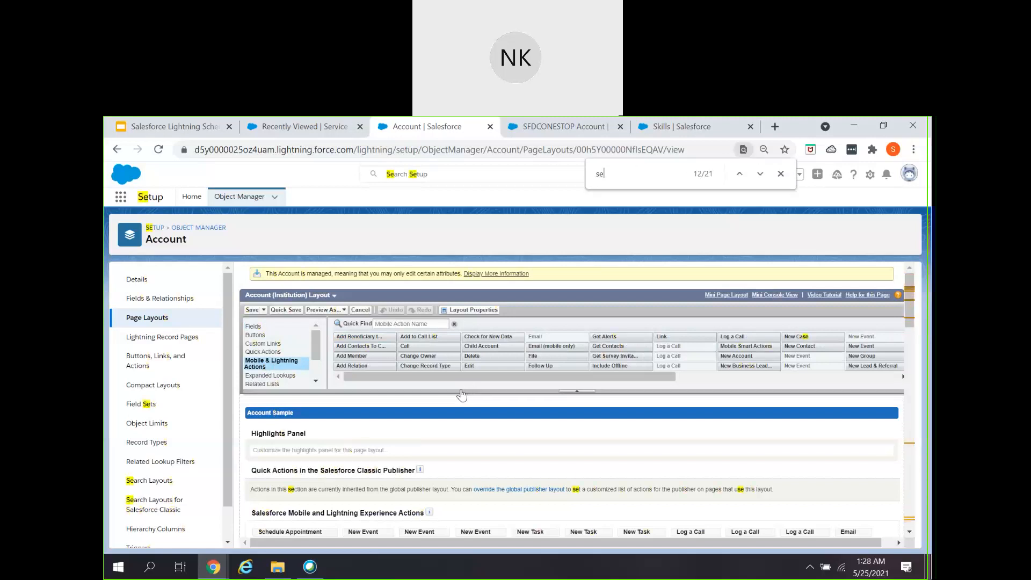
type("rvice")
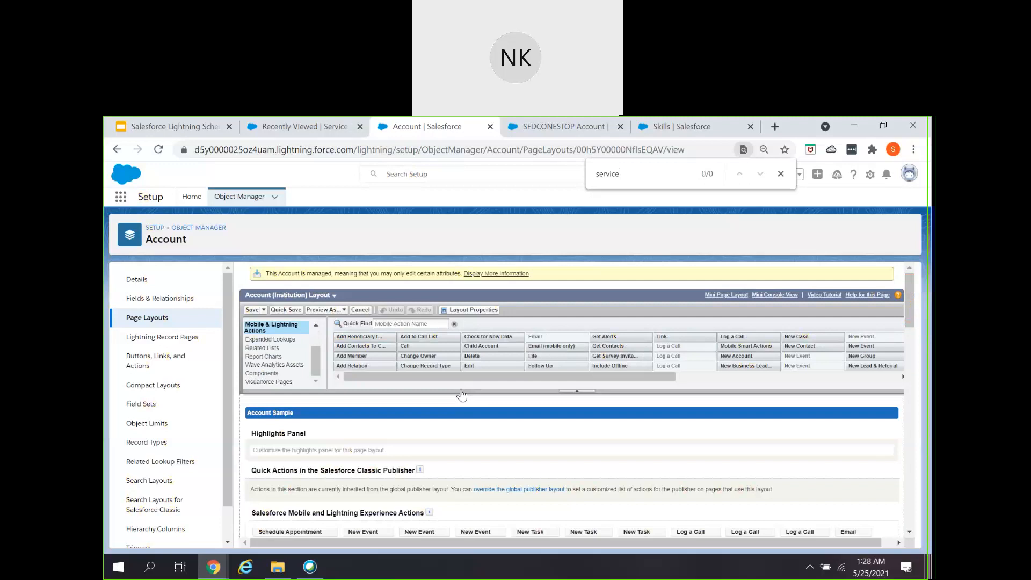
Search the page for "schedul" instead and check the Schedule Appointment action in the layout's Salesforce Mobile and Lightning Experience Actions.
key("BackSpace")
key("BackSpace")
key("BackSpace")
key("BackSpace")
key("BackSpace")
key("BackSpace")
key("BackSpace")
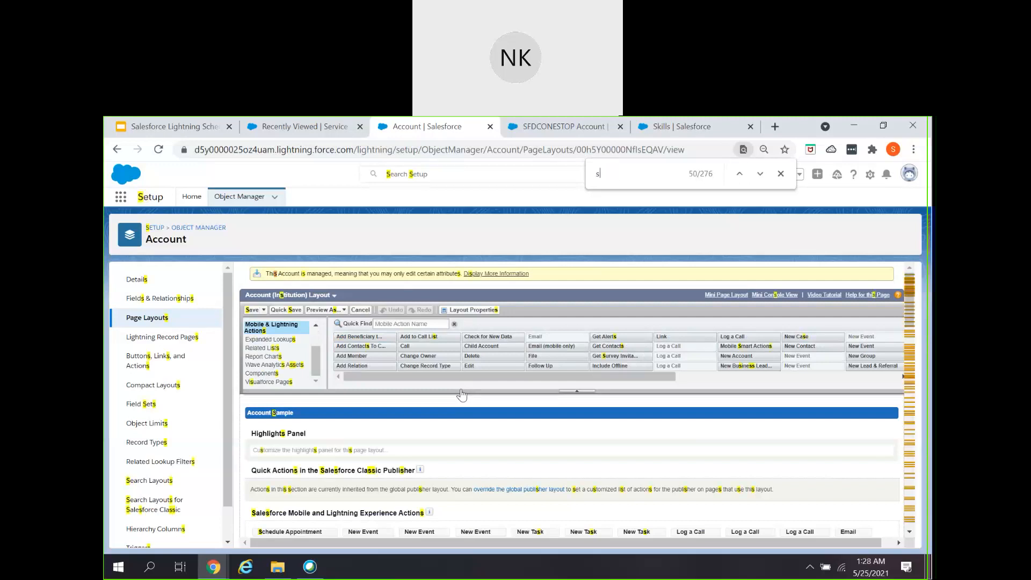
type("schedul")
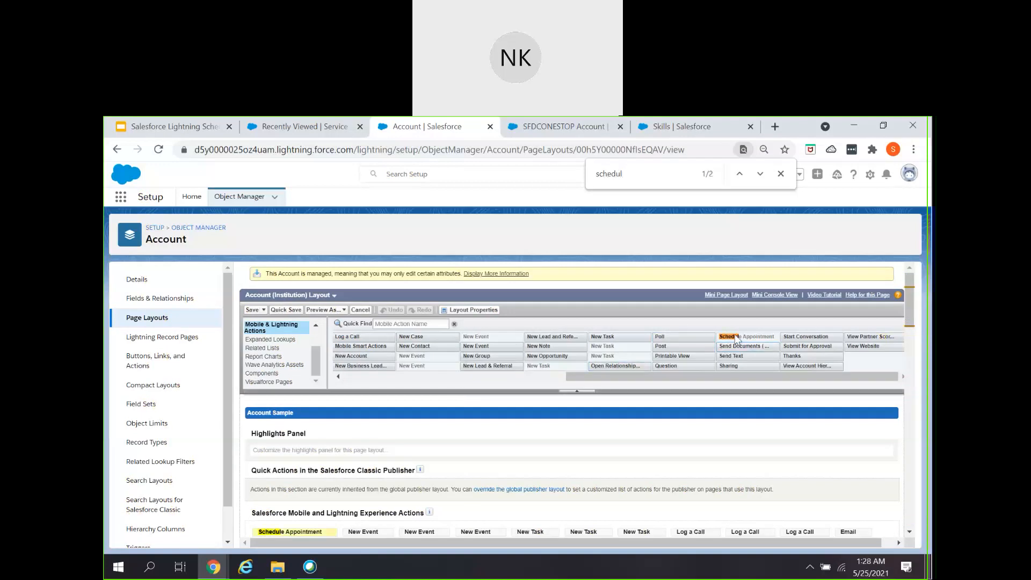
scroll(294, 505, "down", 1)
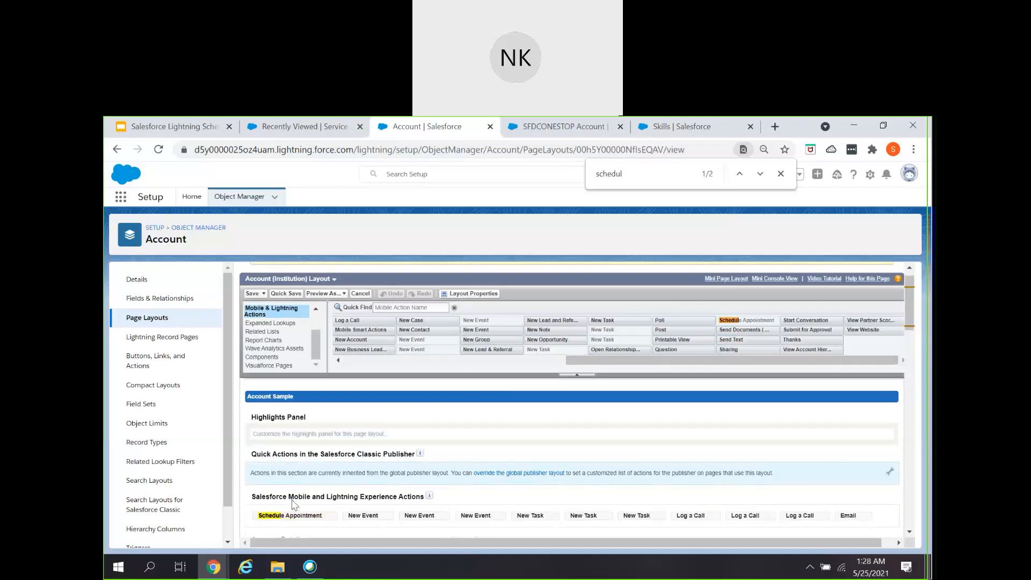
scroll(293, 505, "down", 1)
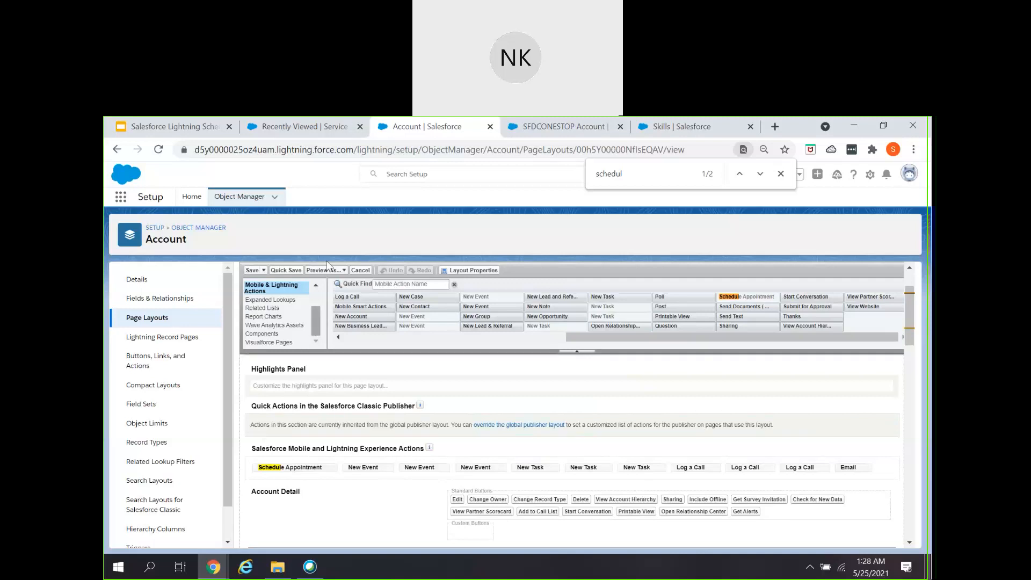
Switch to the Lightning Scheduler app's Accounts list and open the SFDCONESTOP Account record to view its Schedule Appointment action.
left_click(298, 130)
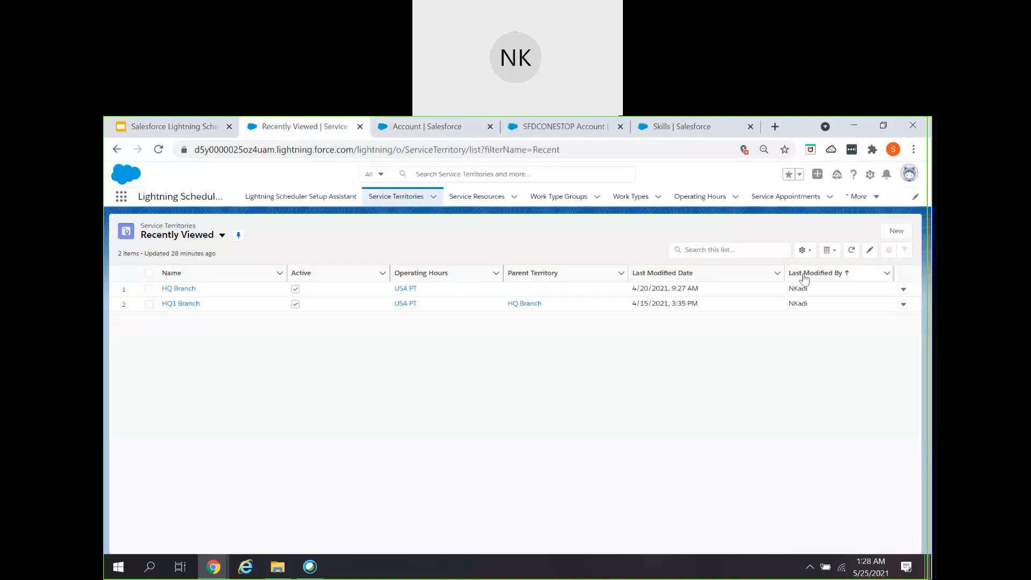
left_click(863, 197)
left_click(842, 234)
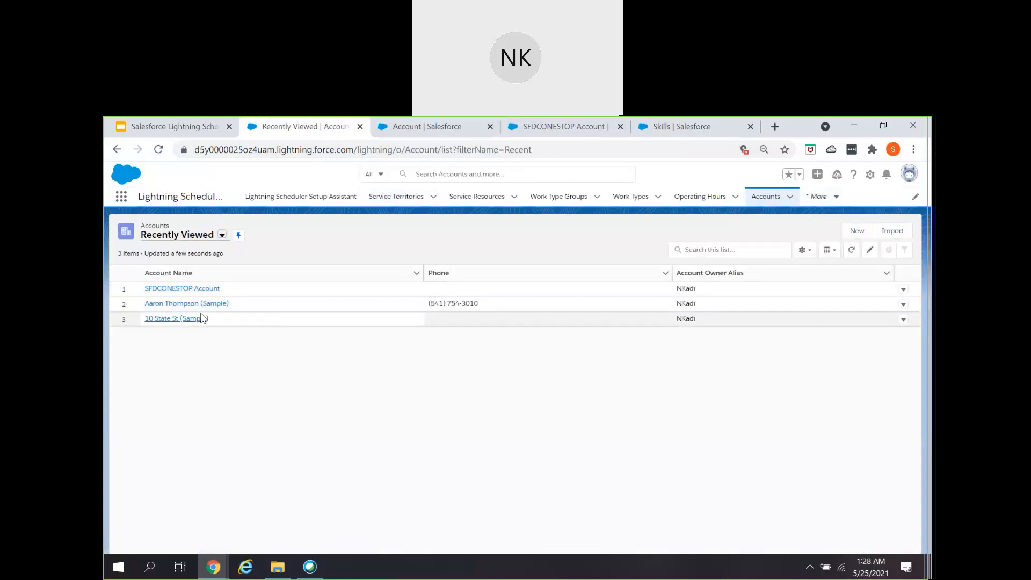
left_click(192, 289)
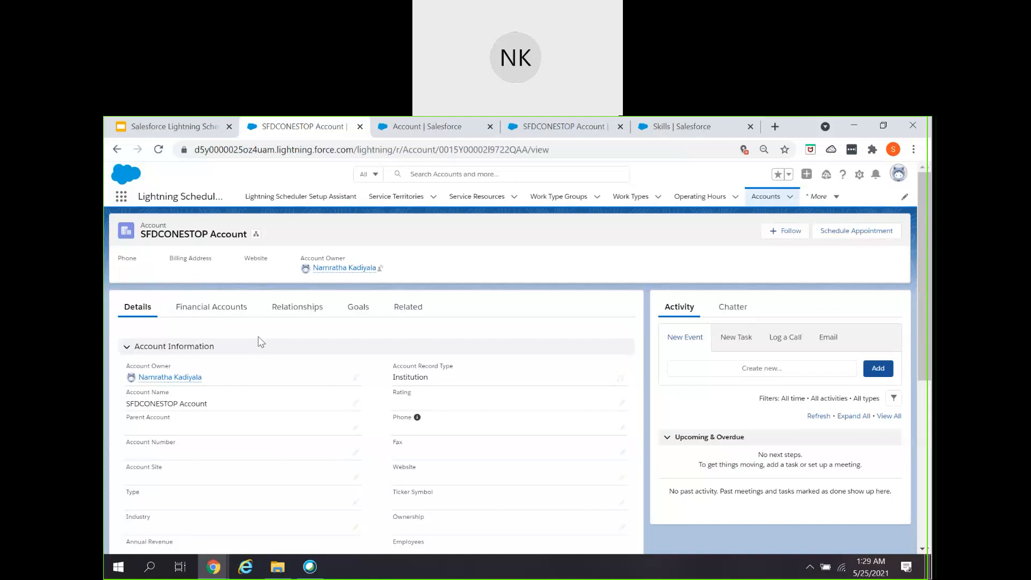
Return to Setup, open the Lightning Scheduler Skills page and view the HQ Skills details.
left_click(650, 129)
left_click(174, 226)
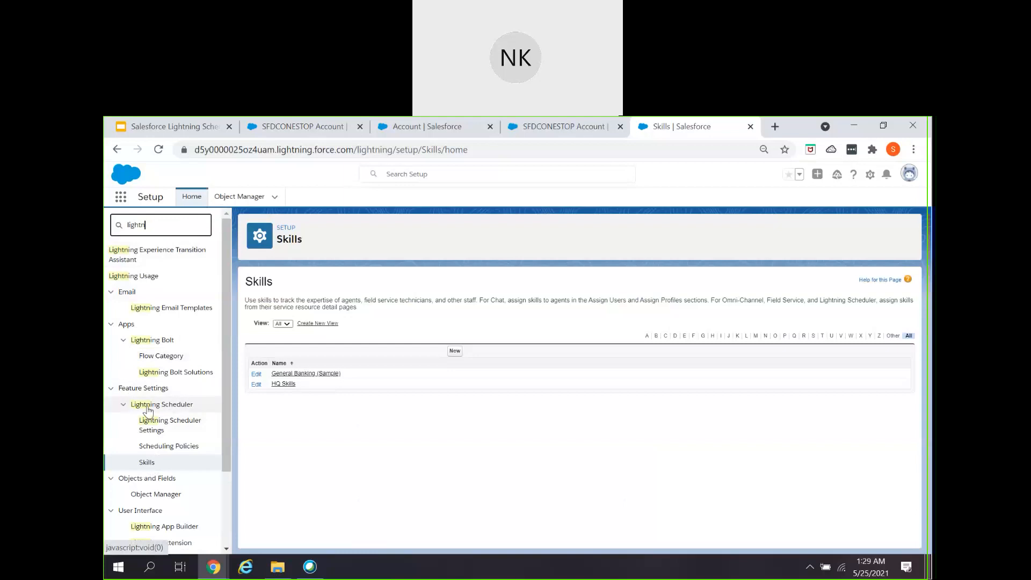
left_click(148, 463)
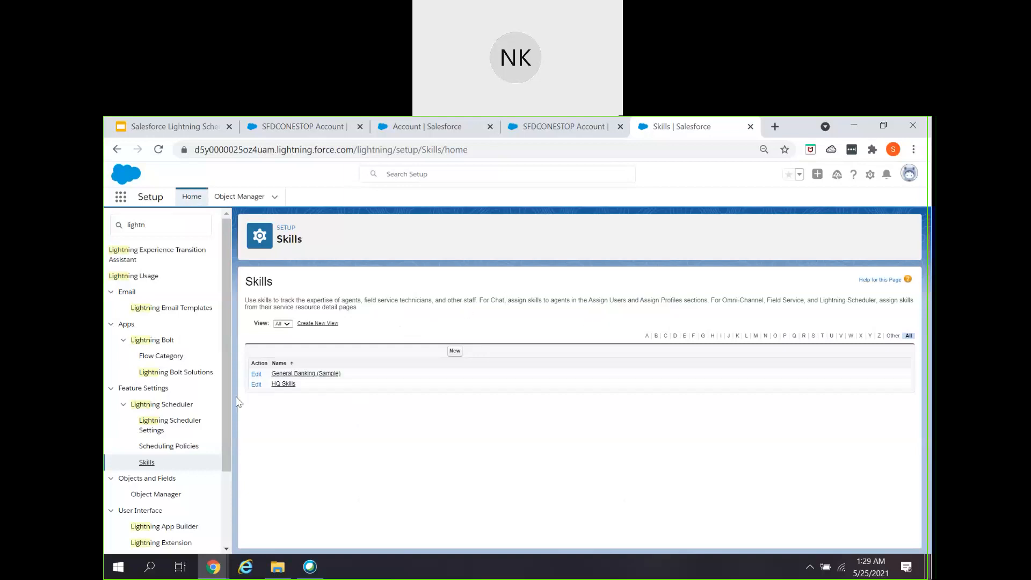
left_click(283, 384)
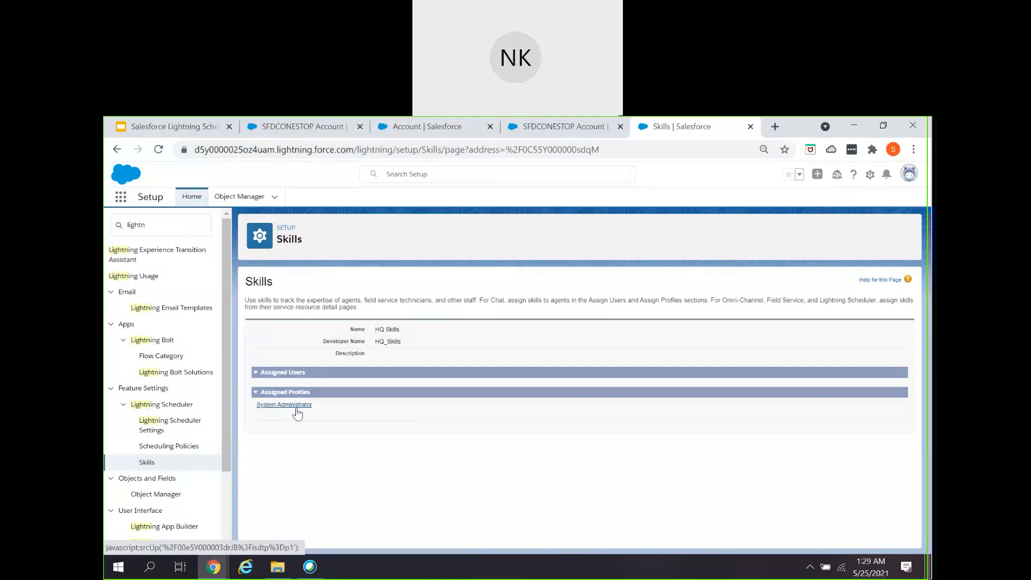
Start a new skill with the name and developer name Operations.
left_click(147, 462)
left_click(456, 353)
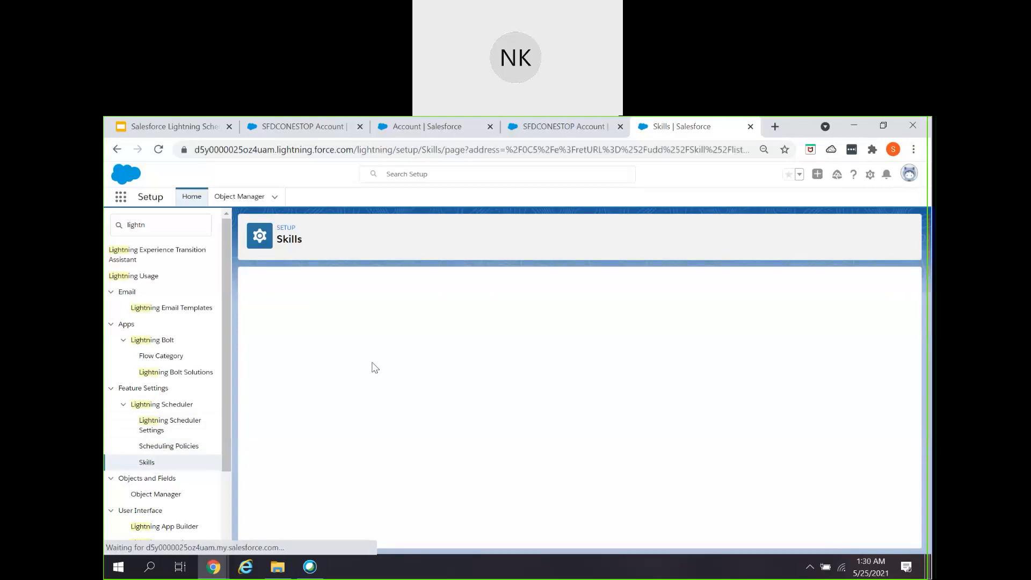
type("Operations")
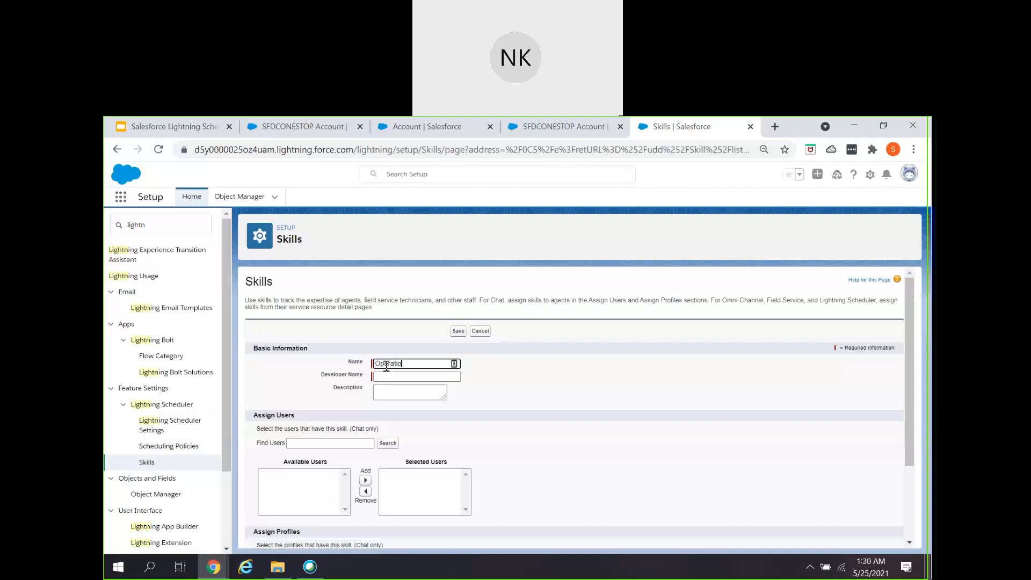
left_click(394, 378)
left_click(393, 393)
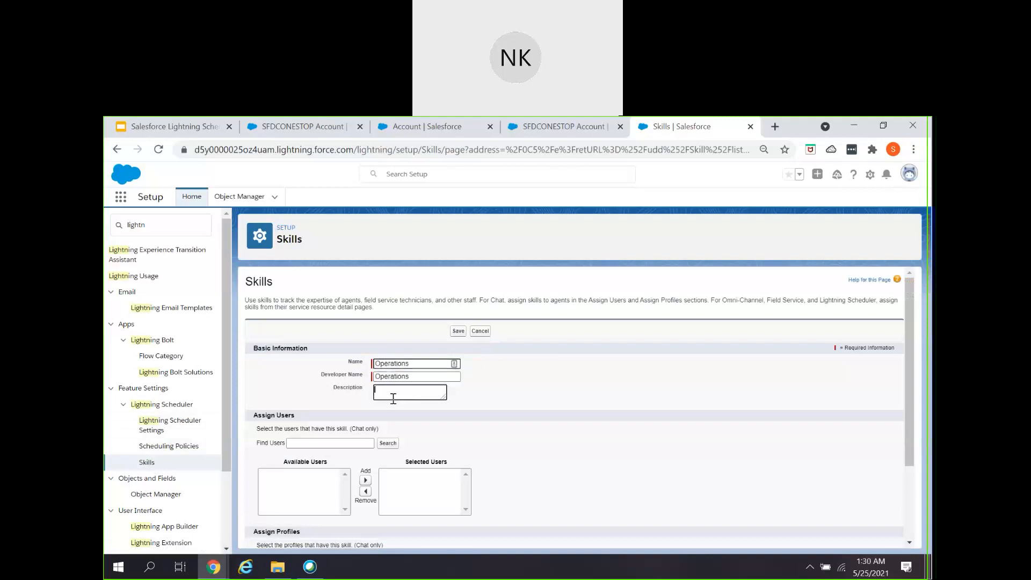
Assign the System Administrator profile to the new Operations skill and save it.
scroll(398, 505, "down", 1)
scroll(347, 509, "down", 1)
scroll(347, 509, "down", 5)
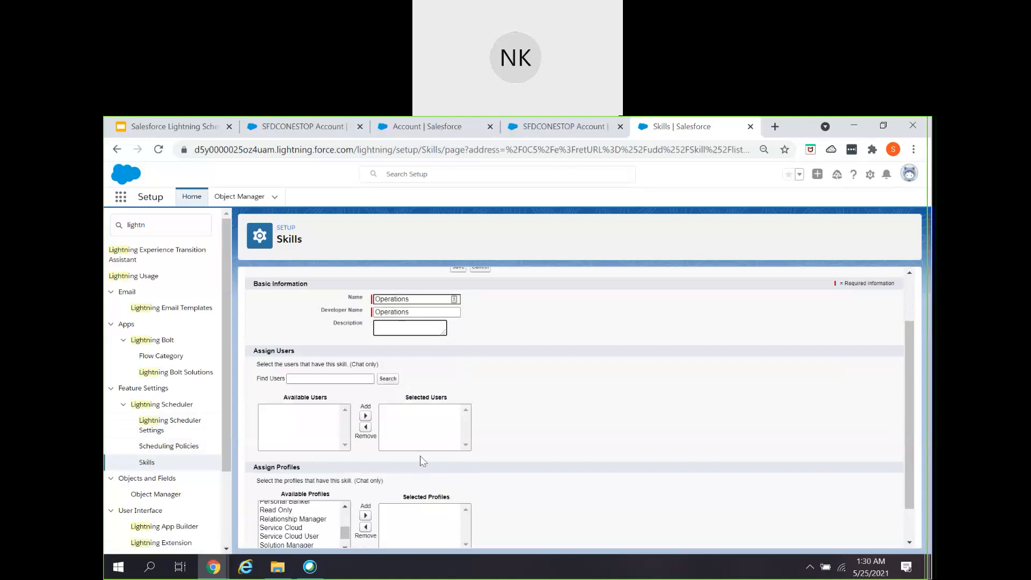
left_click(314, 506)
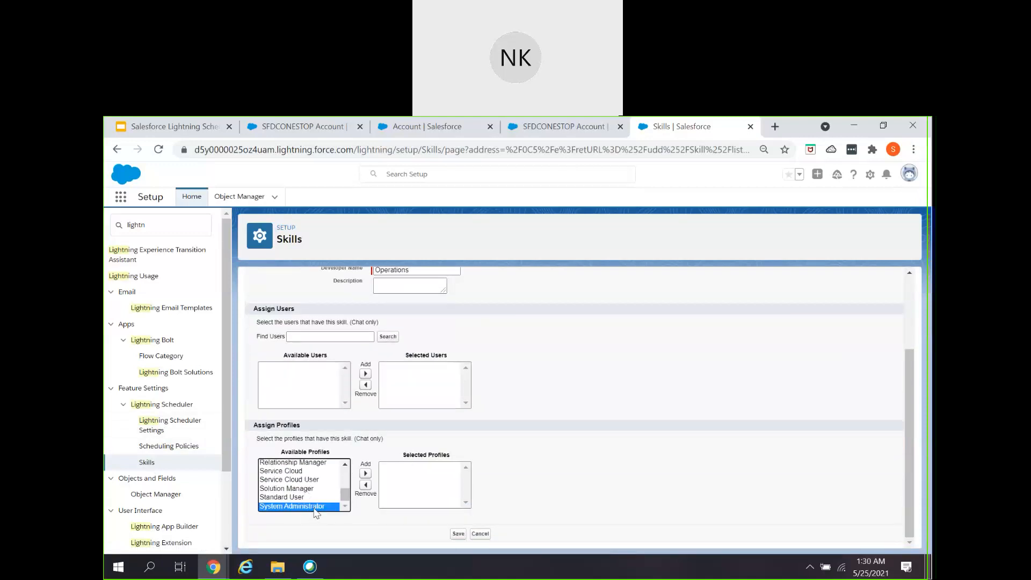
left_click(365, 473)
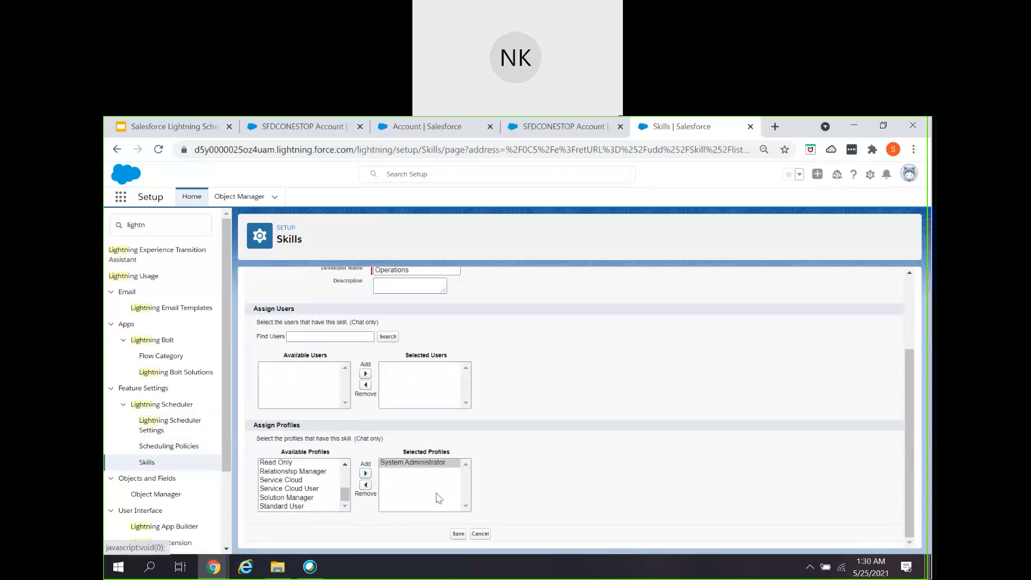
left_click(458, 534)
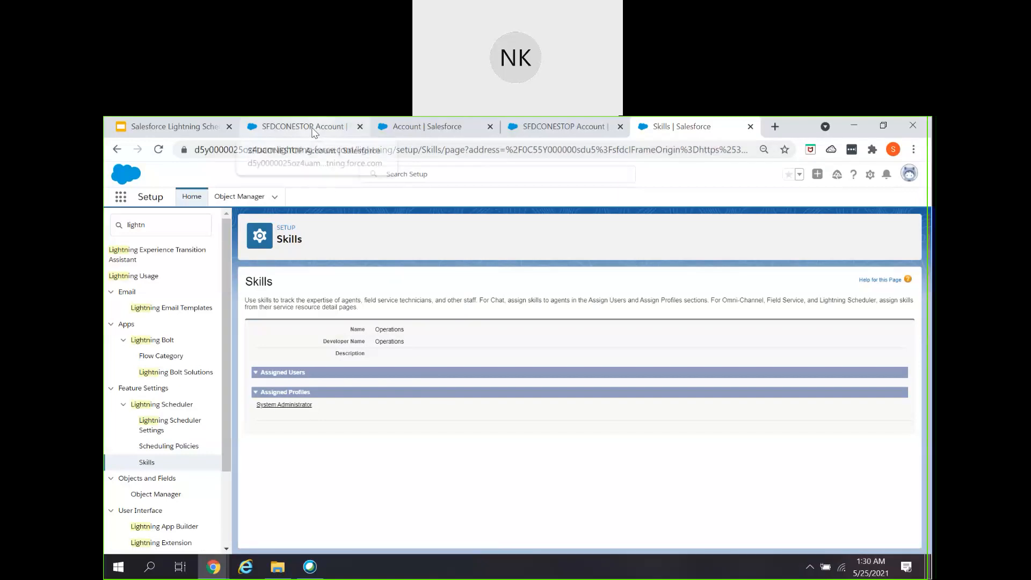
Switch to the Google Slides presentation and review the term list on the Salesforce Scheduler Terms slide.
left_click(166, 127)
left_click(156, 297)
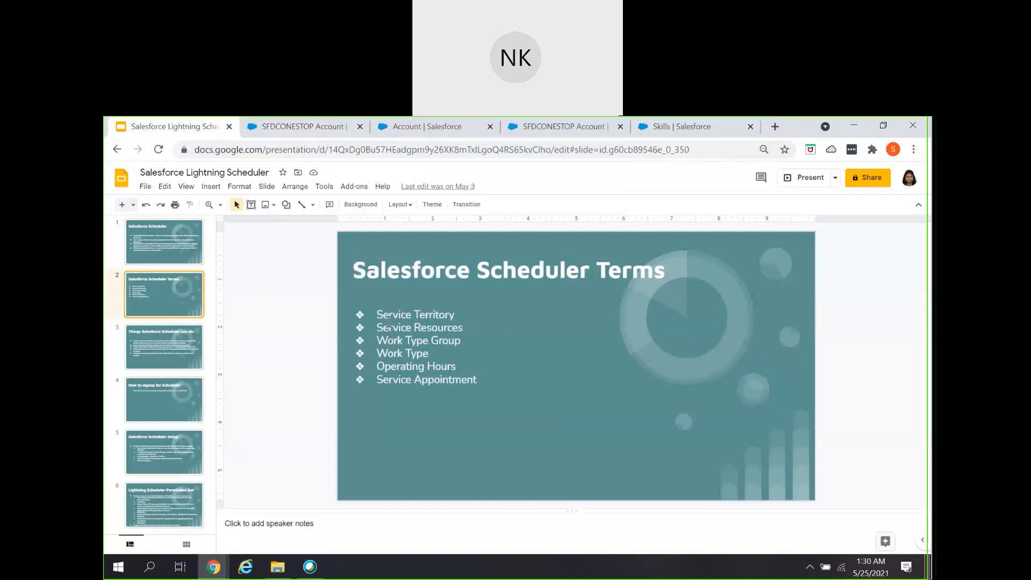
left_click_drag(377, 315, 466, 386)
left_click(467, 383)
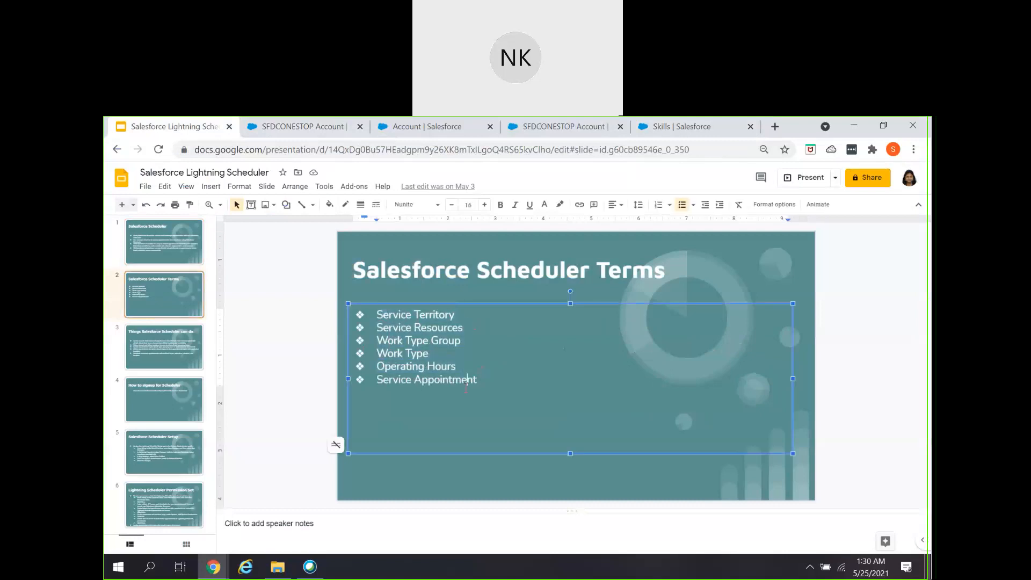
Switch back to Salesforce and launch the Lightning Scheduler Setup app from the full list of apps.
left_click(305, 128)
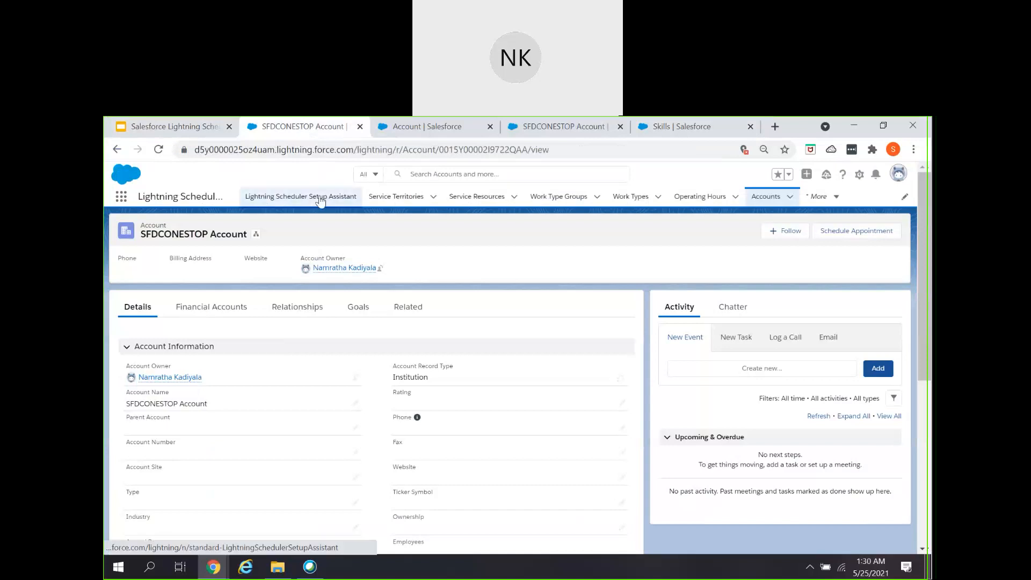
left_click(120, 198)
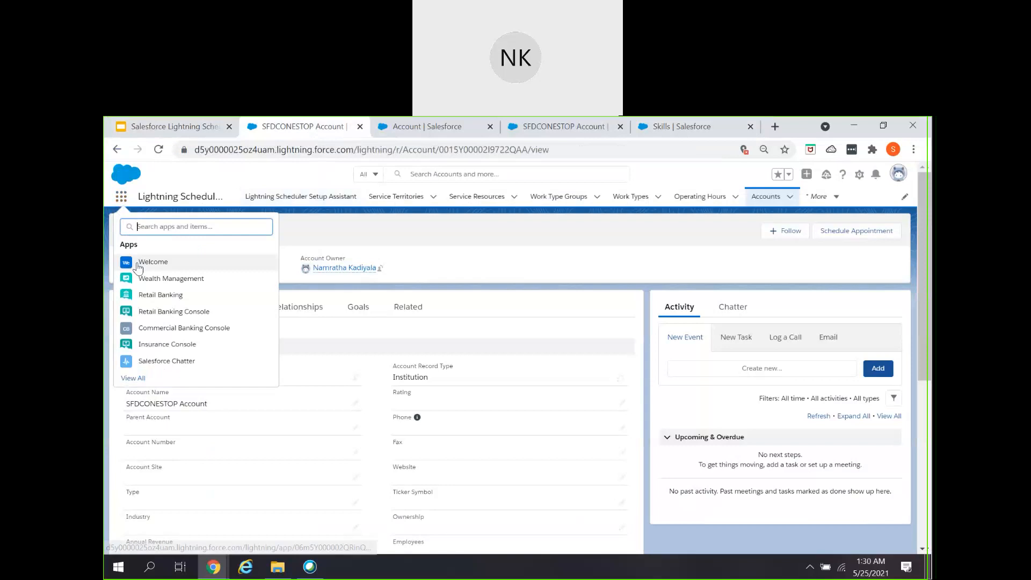
left_click(134, 378)
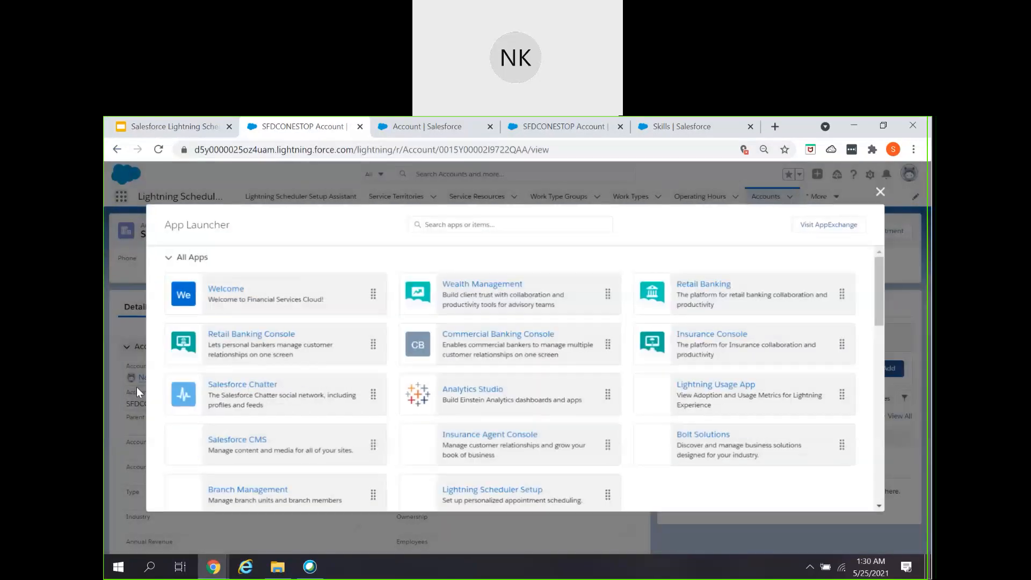
scroll(384, 434, "down", 3)
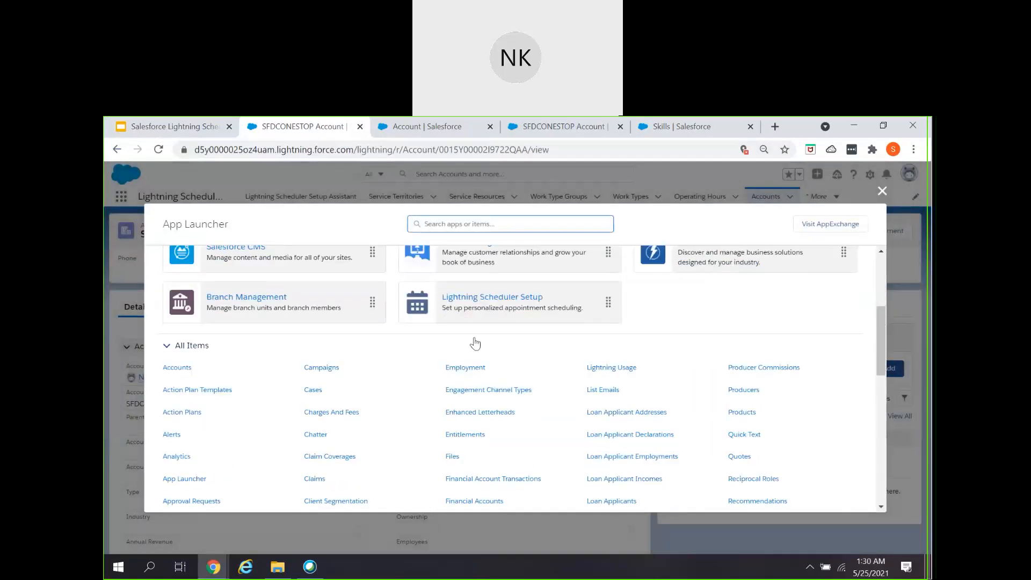
left_click(472, 305)
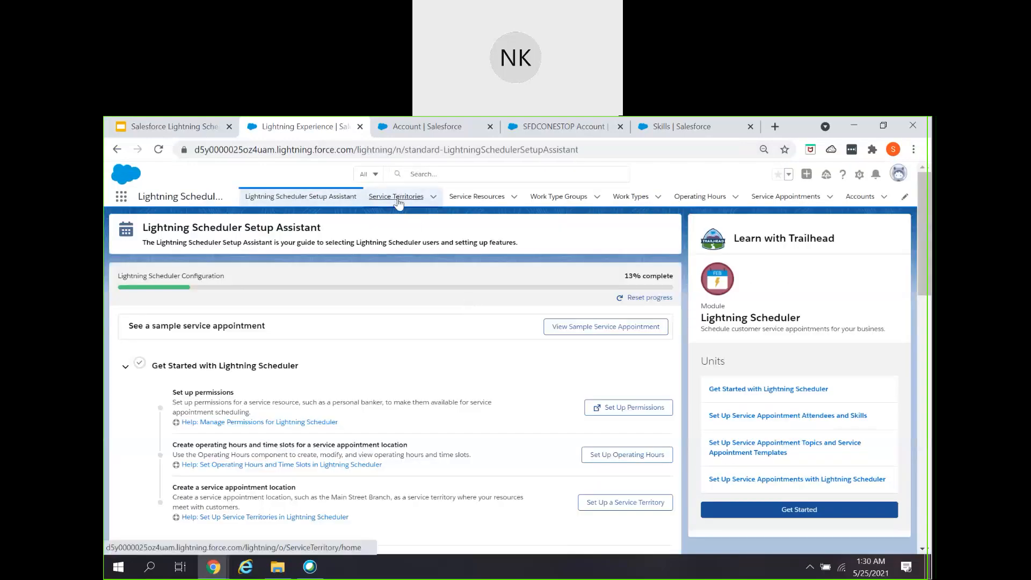
Start a new service territory and name it WA HQ Service Territory.
left_click(397, 197)
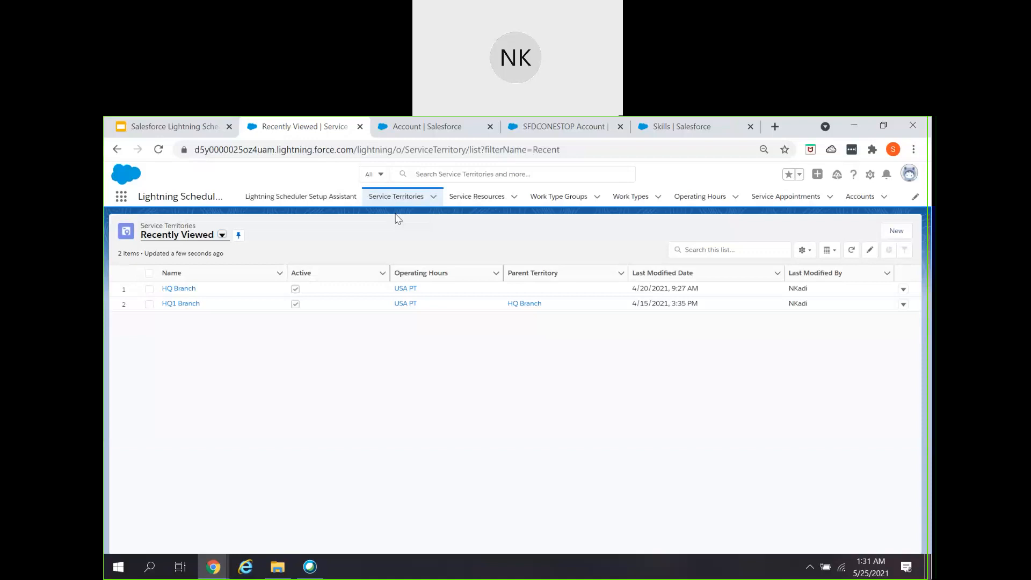
left_click(898, 231)
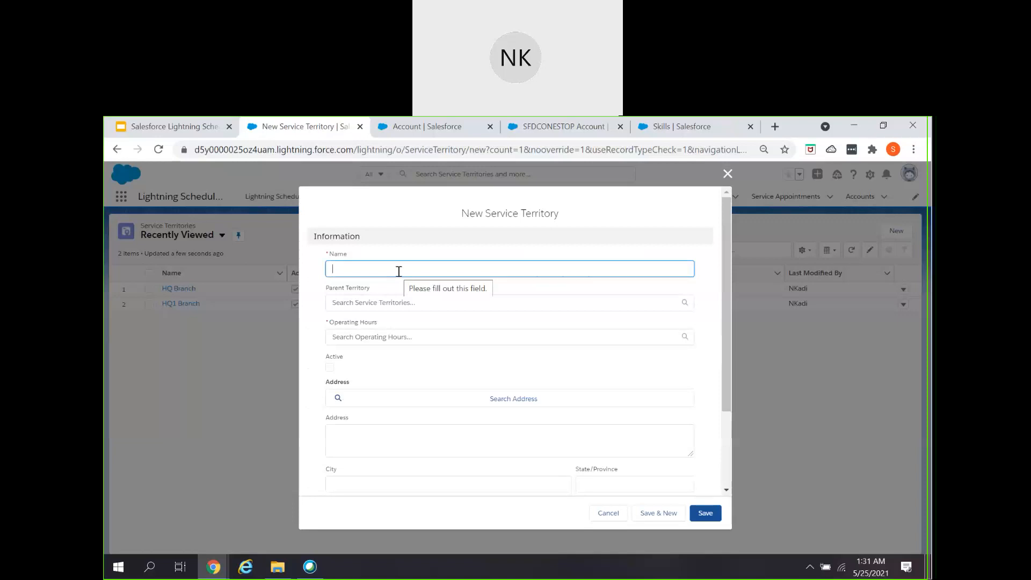
type("WA HQ Serv")
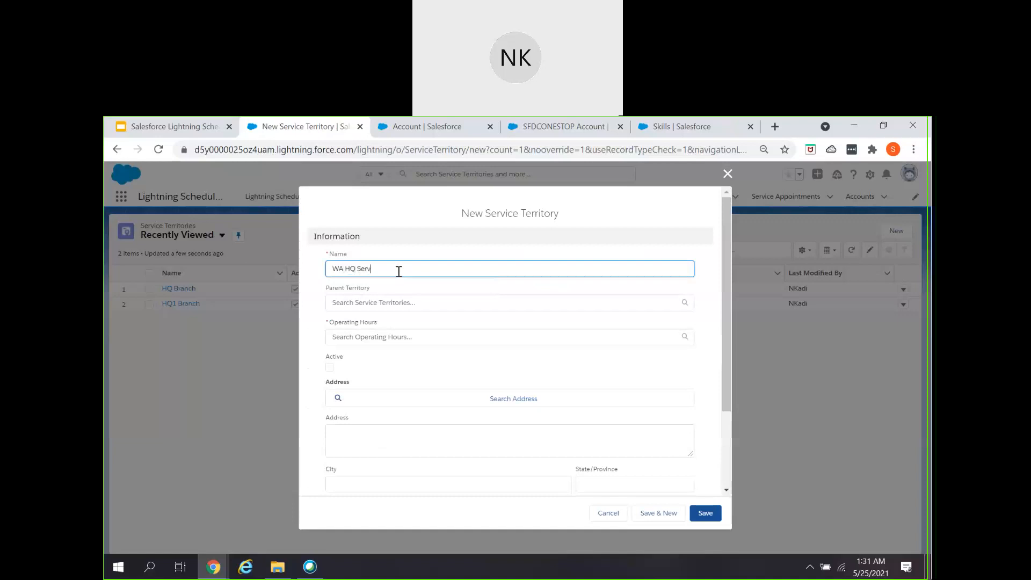
type("ice Territory")
Create and save new operating hours named WA HQ Operation Hours for the service territory's Operating Hours field.
left_click(357, 339)
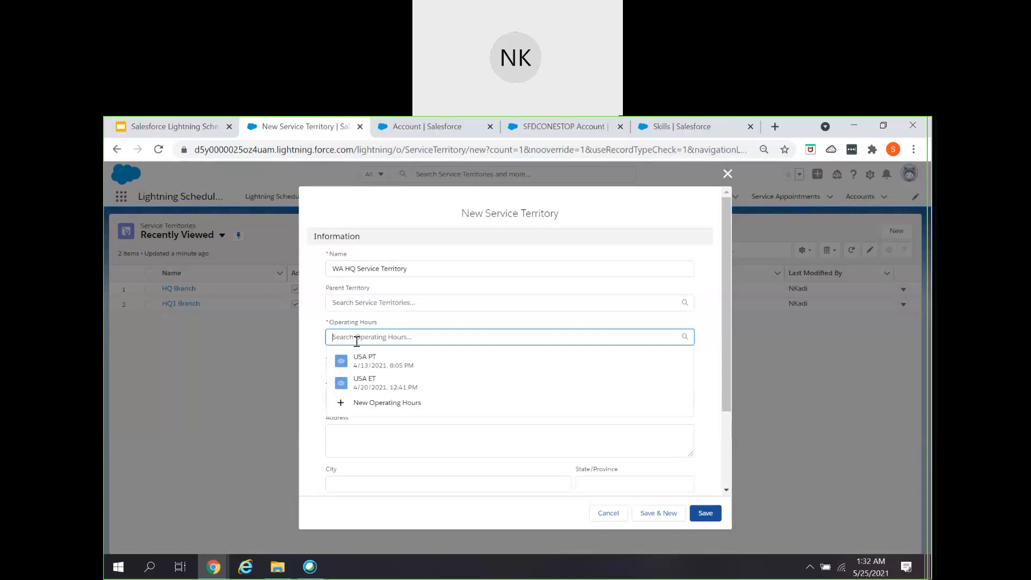
left_click(366, 407)
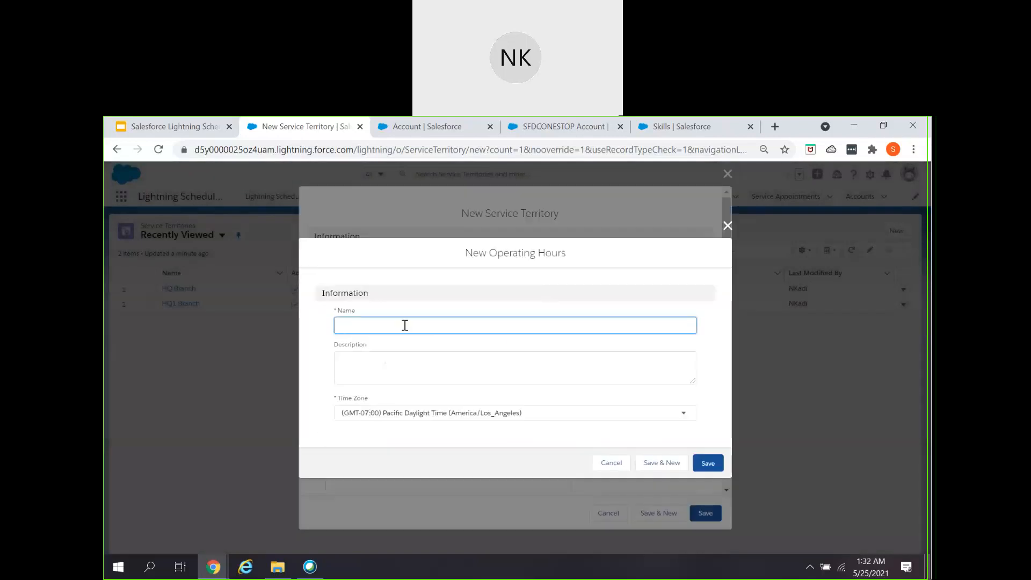
type("WA HQ Operation Hours")
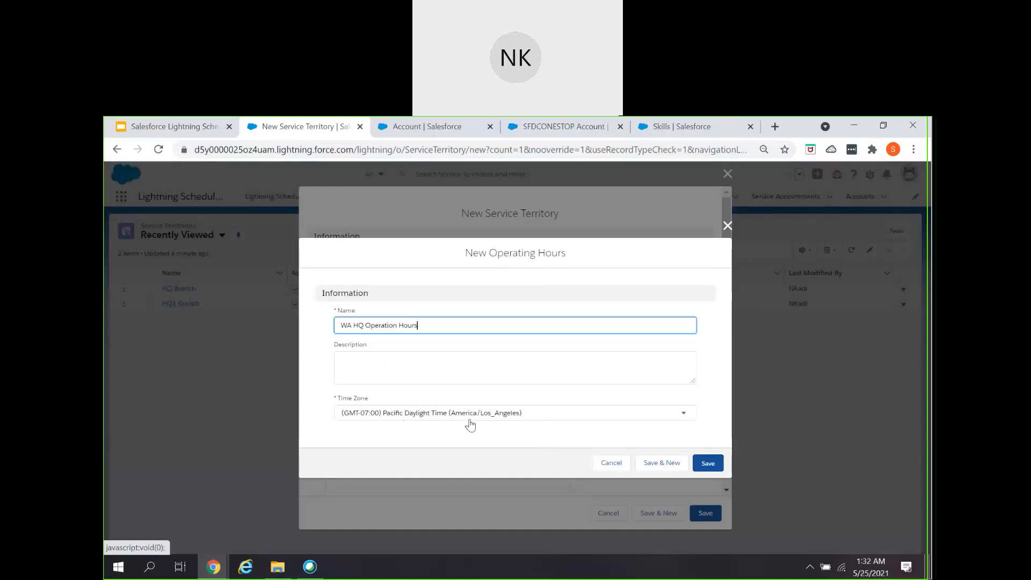
left_click(707, 466)
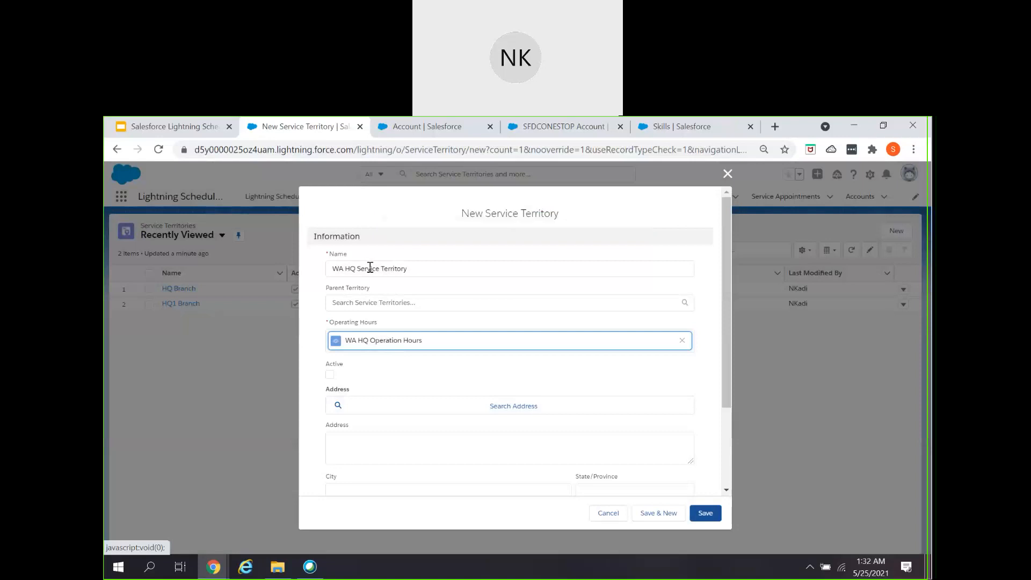
Fill in Bellevue, WA, USA as the new service territory's address using the address search and save the territory.
left_click(506, 414)
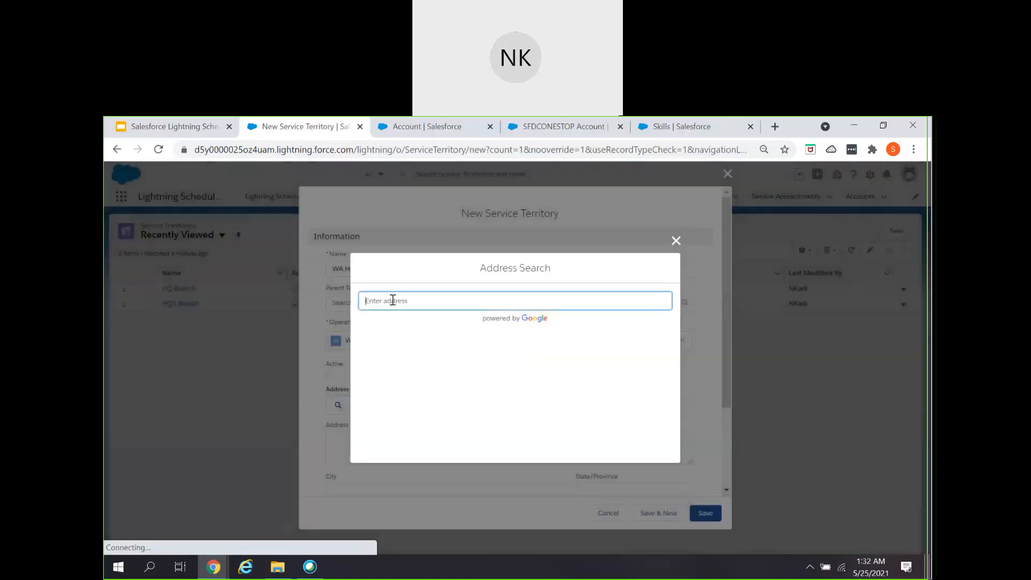
type("Bellevu")
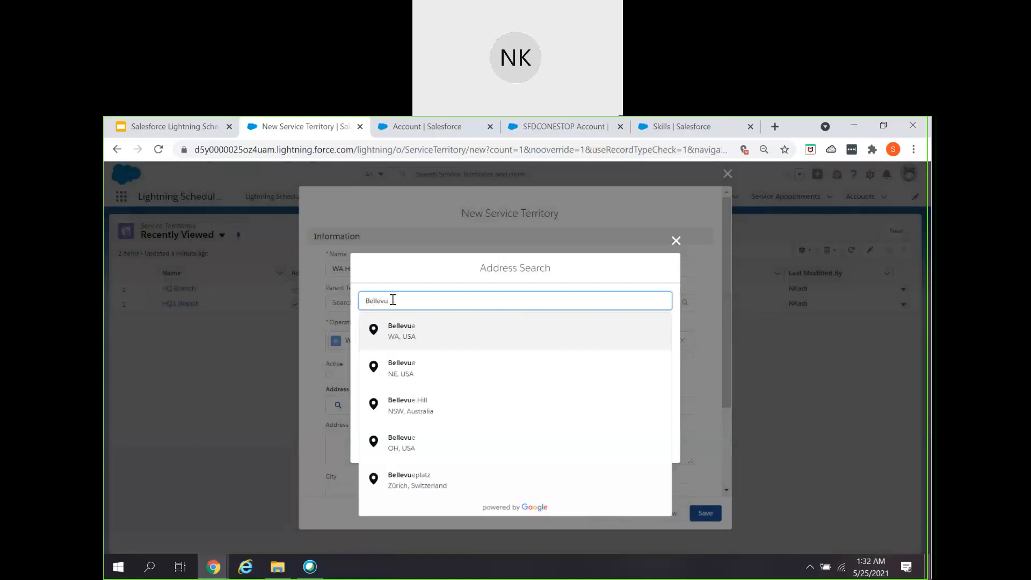
left_click(410, 330)
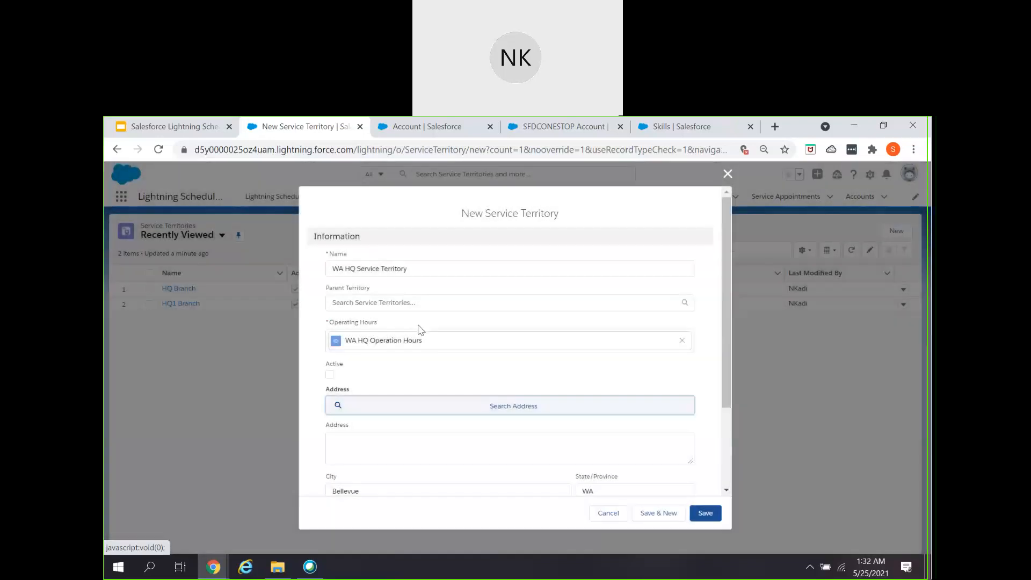
scroll(588, 441, "down", 2)
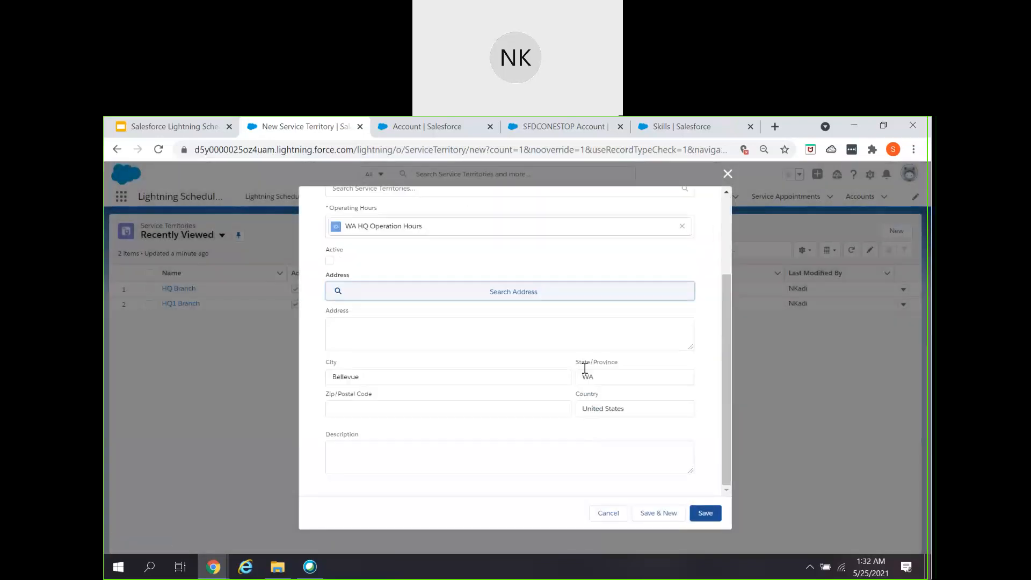
left_click(382, 413)
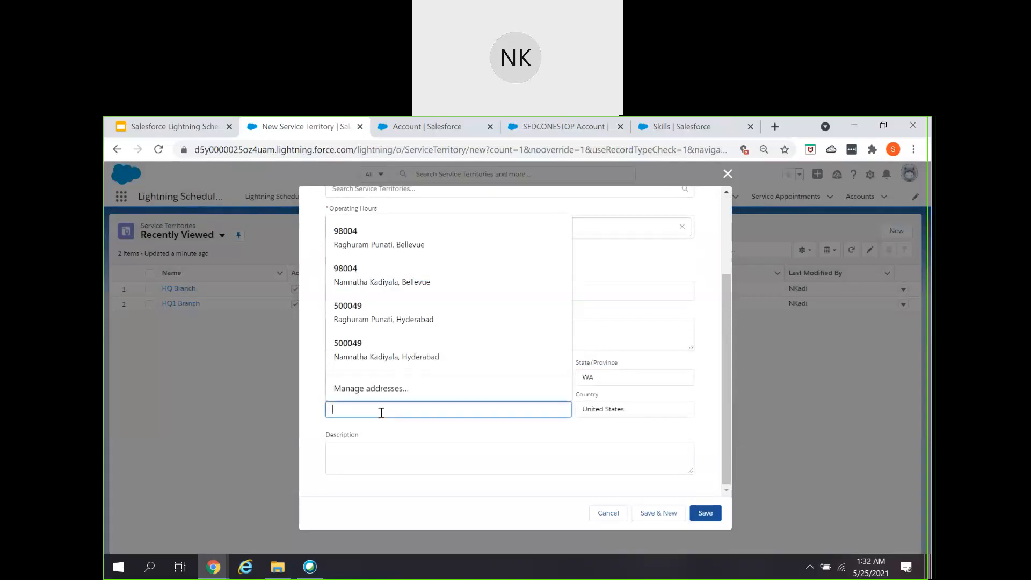
key("Escape")
left_click(700, 442)
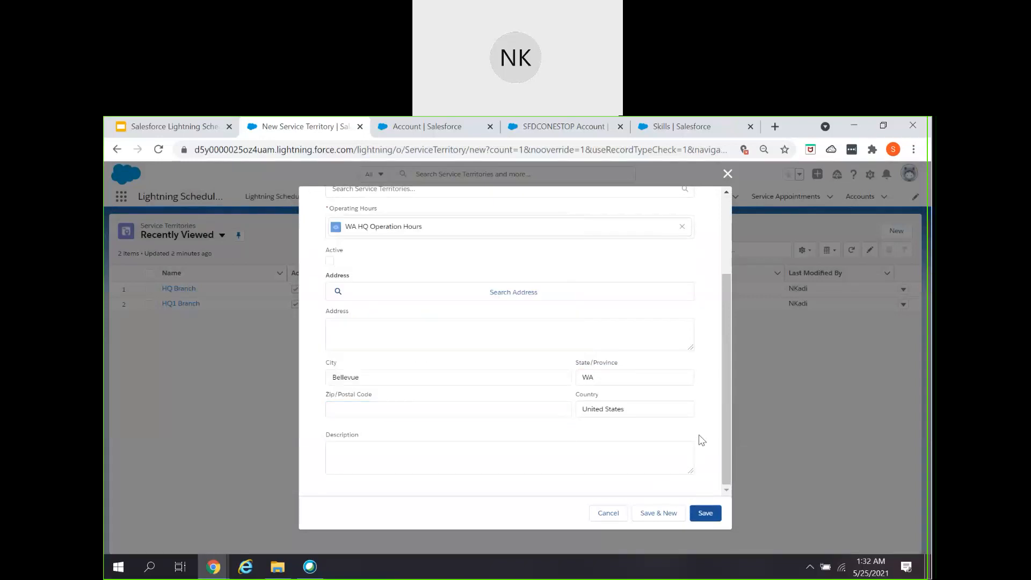
left_click(713, 514)
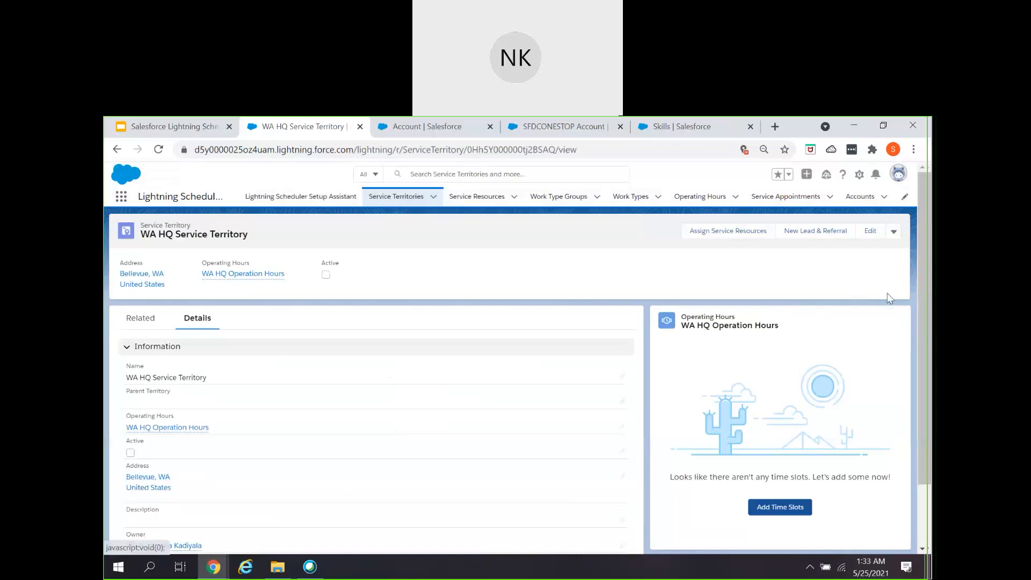
Edit the WA HQ Service Territory to mark it as Active and save the change.
left_click(868, 237)
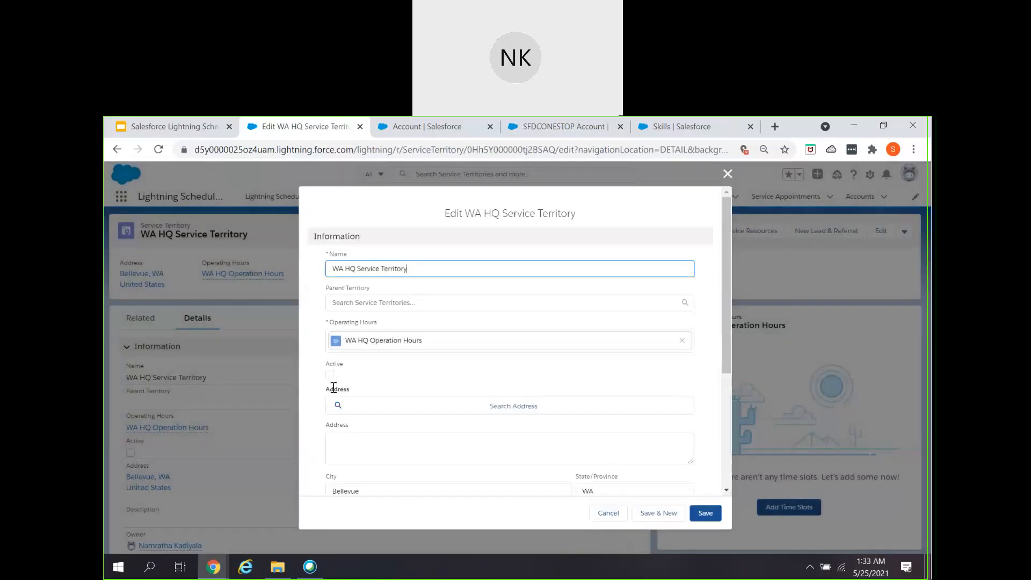
left_click(330, 375)
scroll(440, 418, "down", 3)
left_click(705, 513)
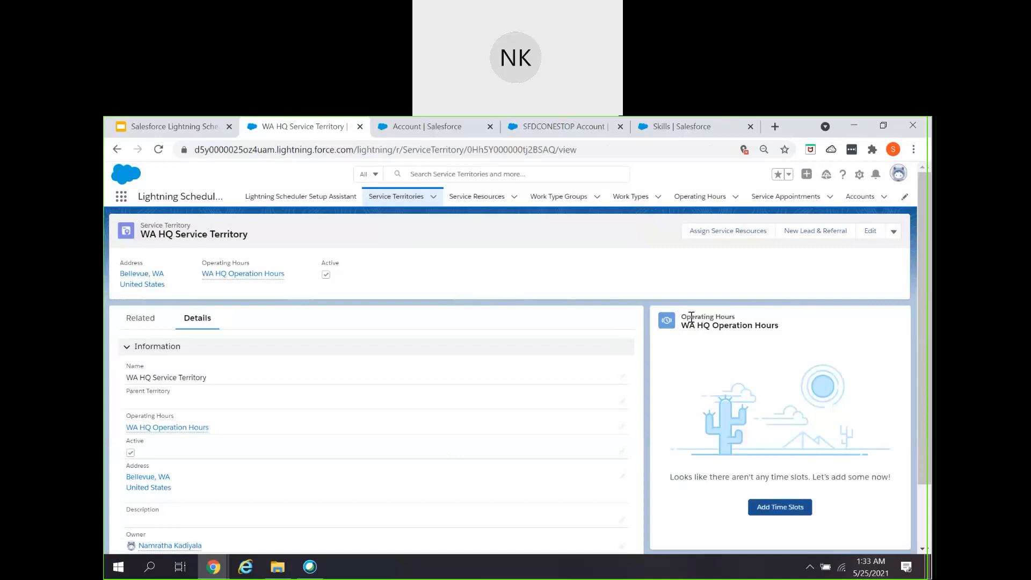
Start adding time slots to WA HQ Operation Hours and add a service appointment window for Monday.
left_click_drag(681, 315, 790, 329)
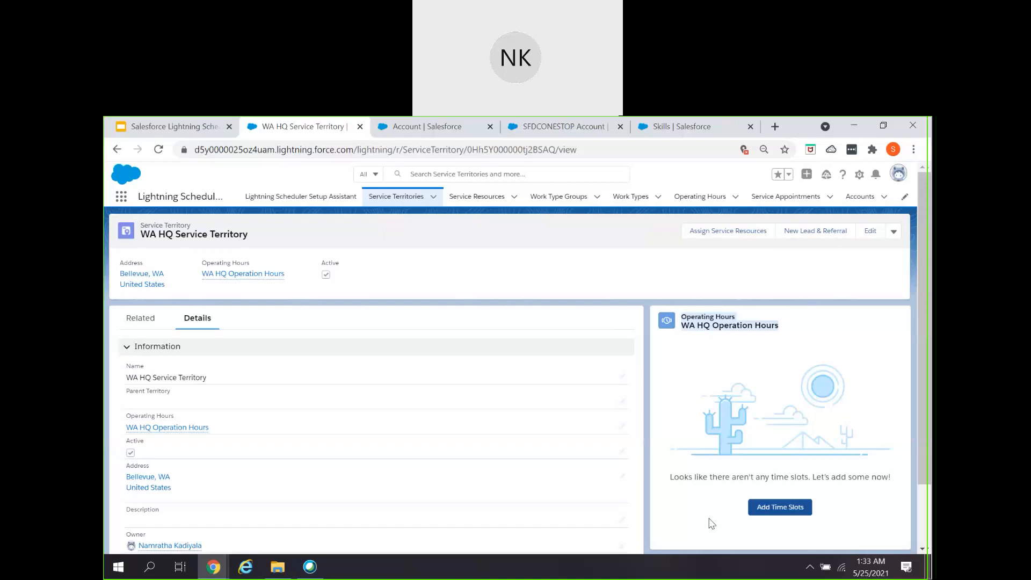
left_click(780, 510)
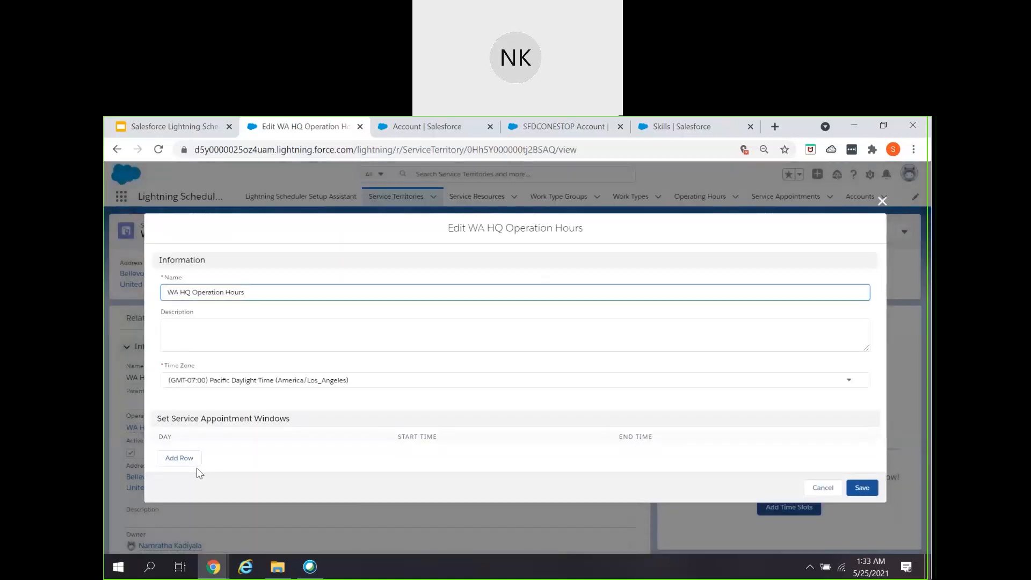
left_click(276, 433)
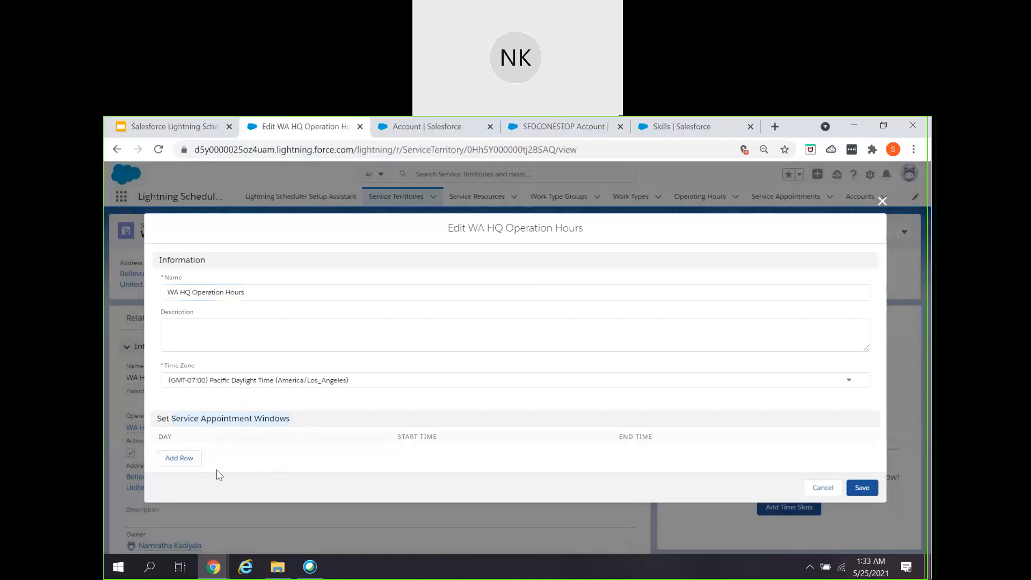
left_click(190, 462)
left_click(203, 448)
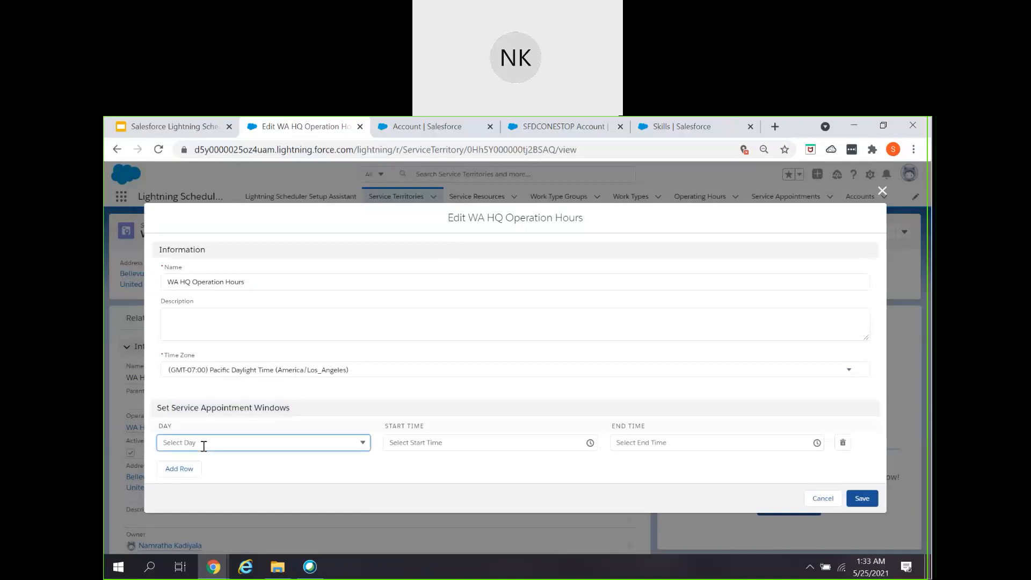
left_click(199, 337)
Set the Monday appointment window to start at 8:00 AM and end at 5:00 PM.
left_click(454, 443)
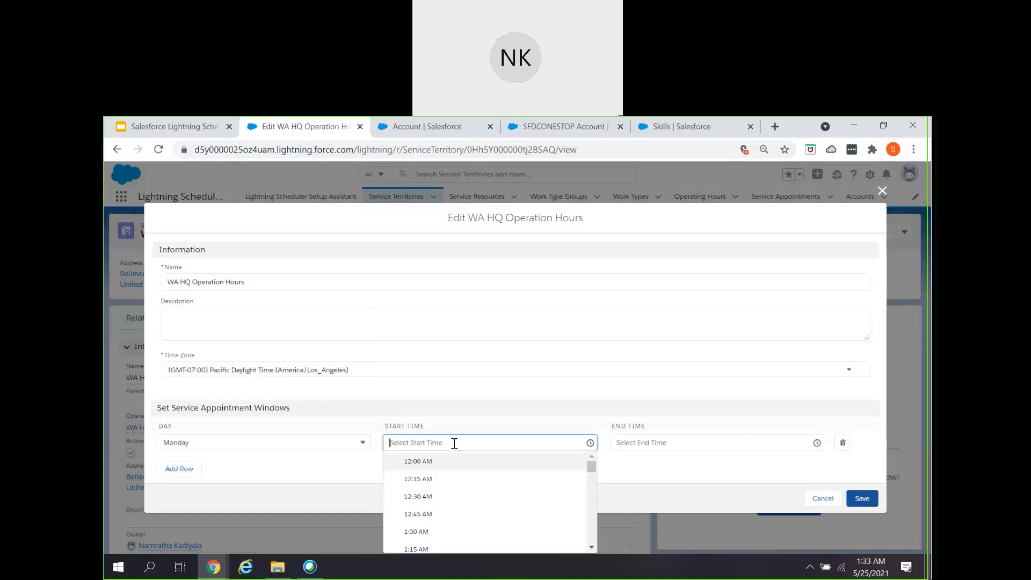
scroll(424, 528, "down", 10)
scroll(425, 528, "down", 2)
scroll(425, 521, "up", 4)
scroll(422, 470, "up", 2)
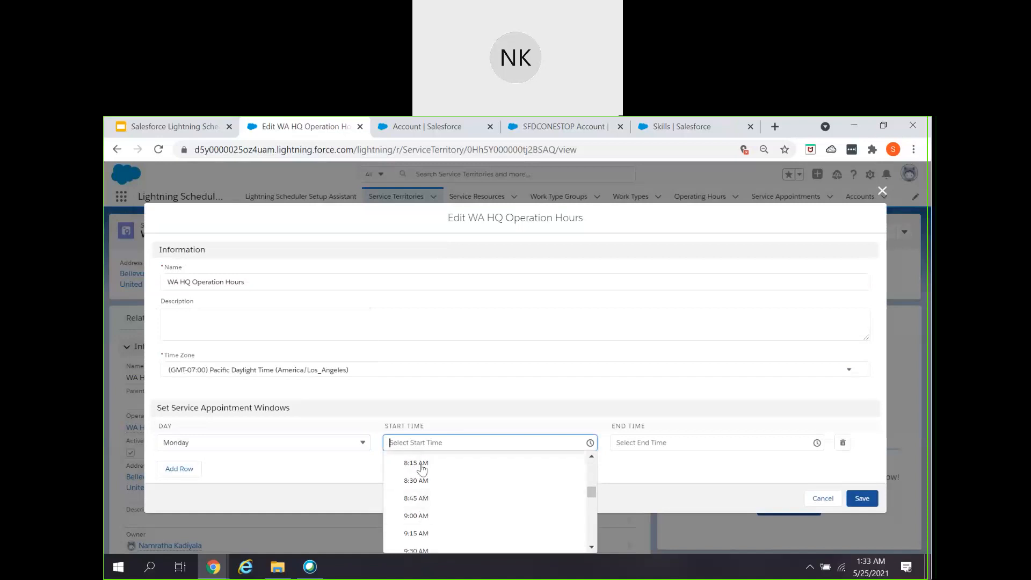
left_click(422, 510)
left_click(636, 442)
scroll(644, 521, "down", 7)
scroll(654, 529, "down", 15)
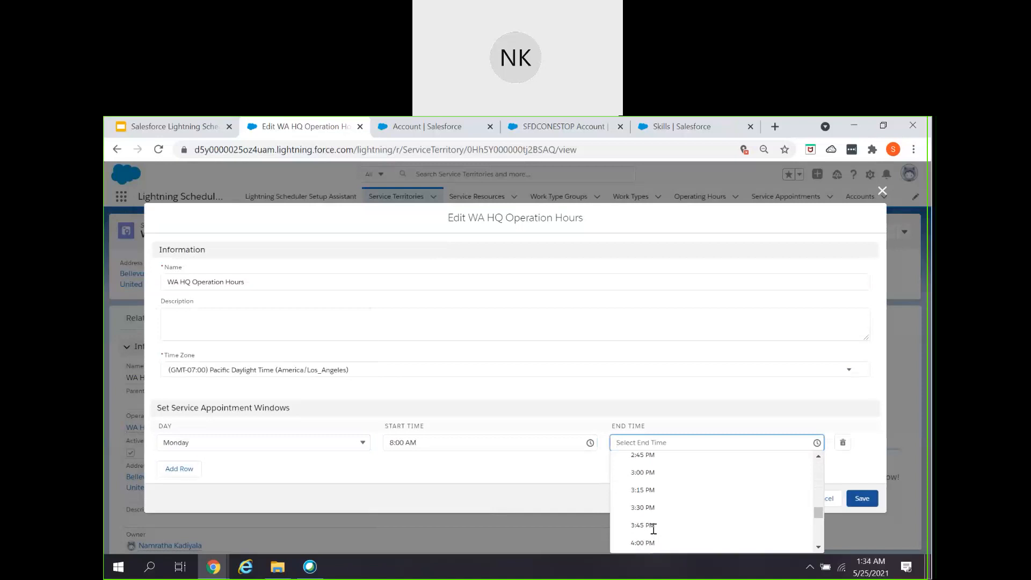
scroll(651, 459, "up", 1)
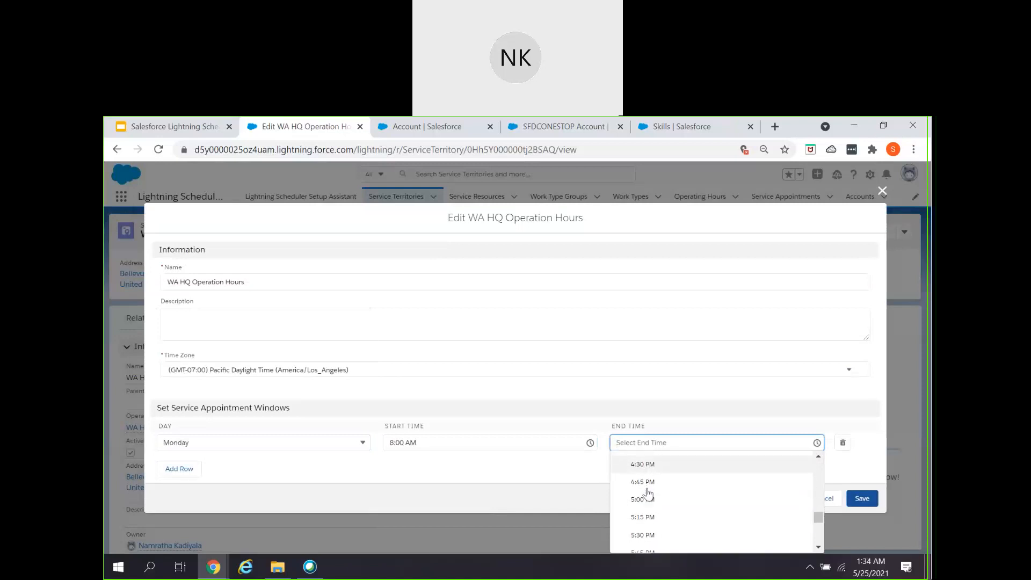
left_click(649, 509)
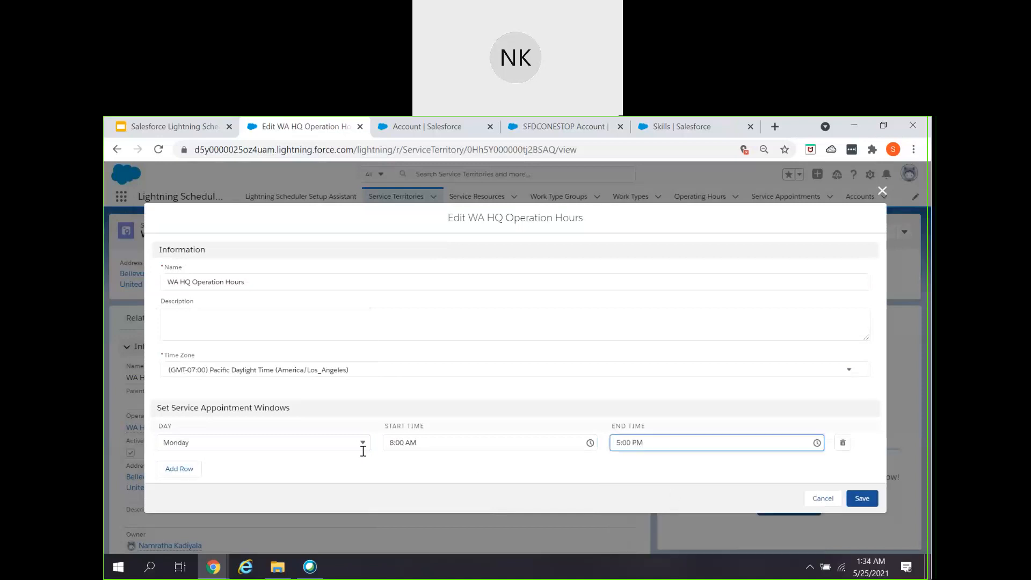
Add a Tuesday appointment window that starts at 8:00 AM and ends at 5:00 PM.
left_click(192, 473)
left_click(226, 455)
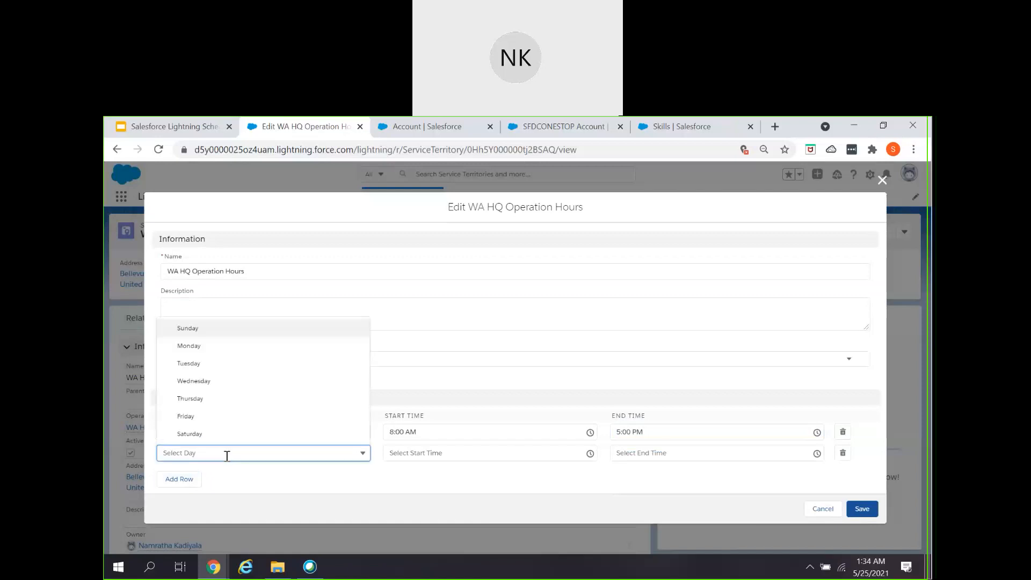
left_click(192, 367)
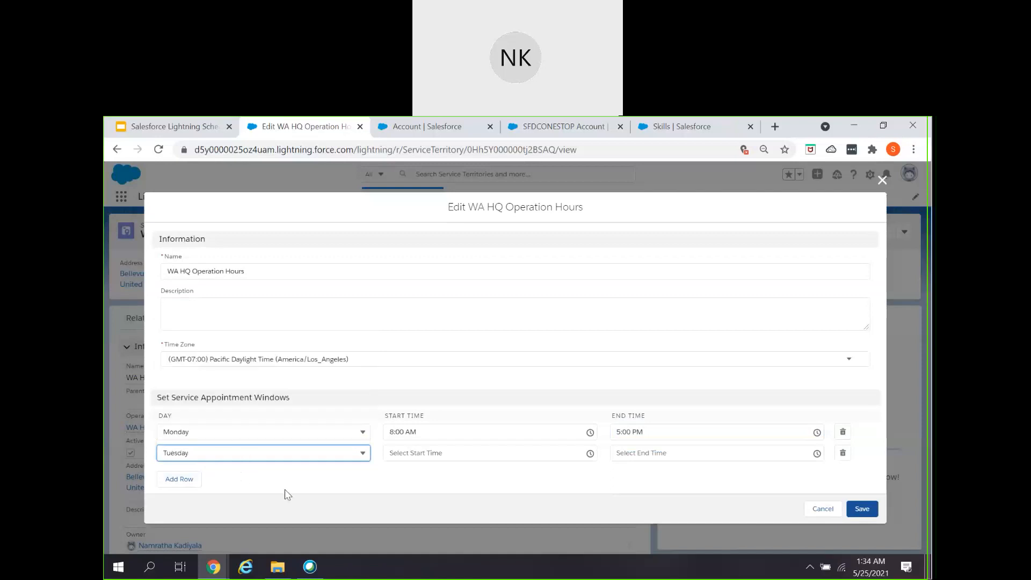
left_click(446, 456)
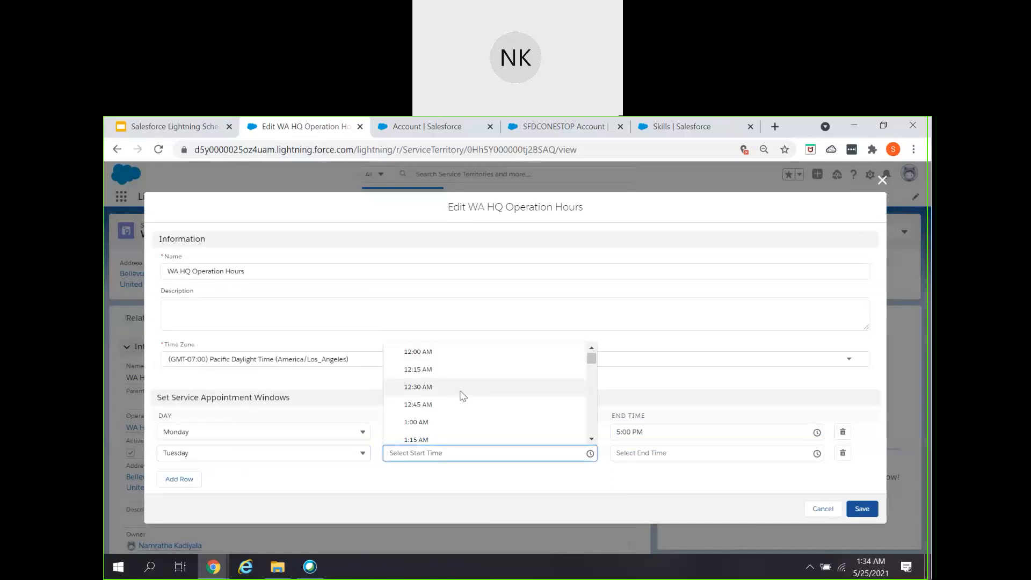
scroll(431, 431, "down", 6)
scroll(430, 430, "down", 4)
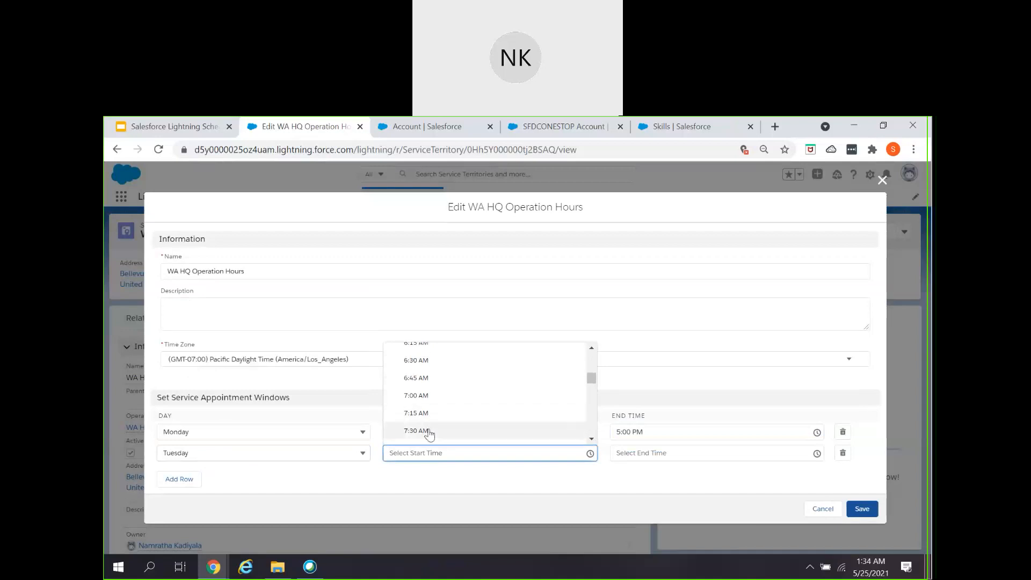
left_click(645, 451)
scroll(650, 430, "down", 15)
scroll(649, 430, "down", 5)
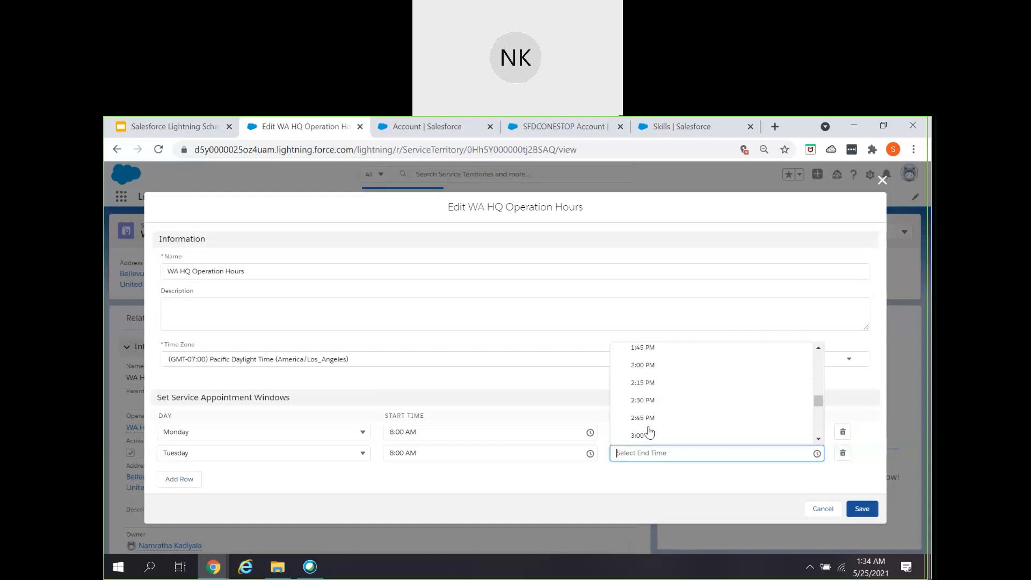
left_click(654, 398)
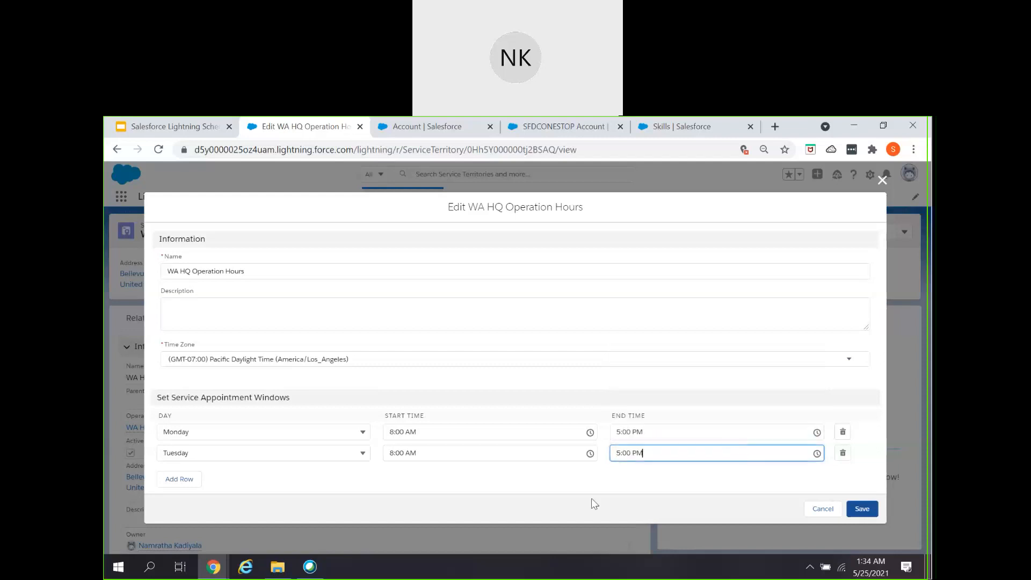
Add three more appointment window rows and assign them to Wednesday, Thursday and Friday.
left_click(198, 481)
left_click(200, 487)
left_click(192, 487)
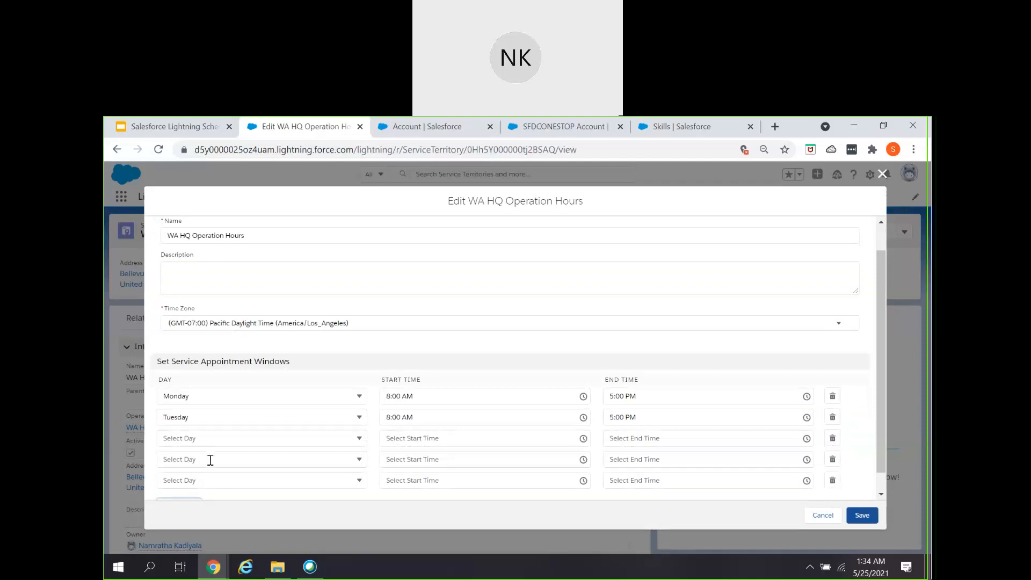
left_click(219, 445)
left_click(213, 367)
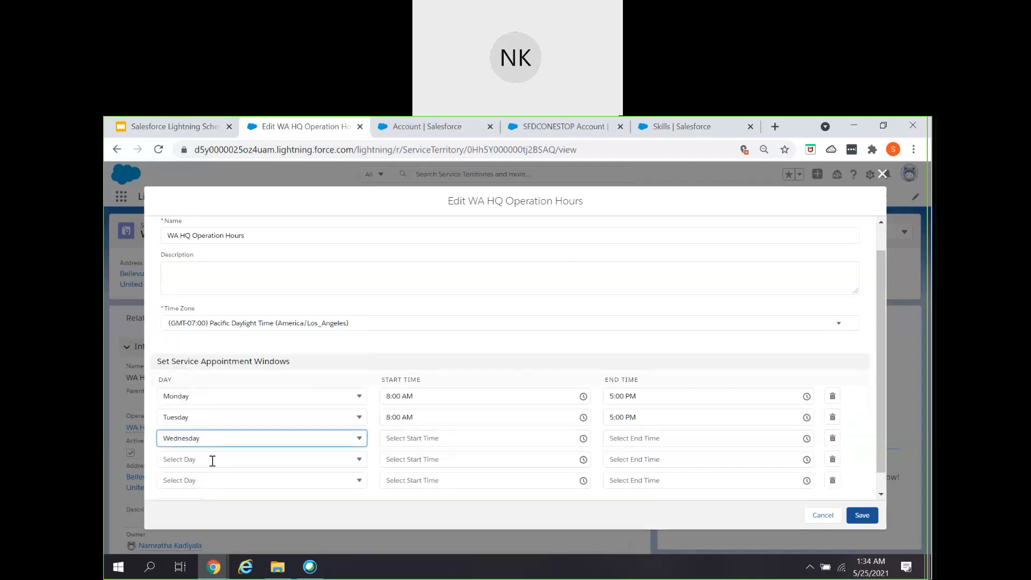
left_click(211, 461)
left_click(214, 408)
left_click(203, 478)
left_click(209, 446)
Set the Wednesday appointment window to start at 8:00 AM and end at 5:00 PM.
left_click(408, 439)
scroll(449, 494, "down", 7)
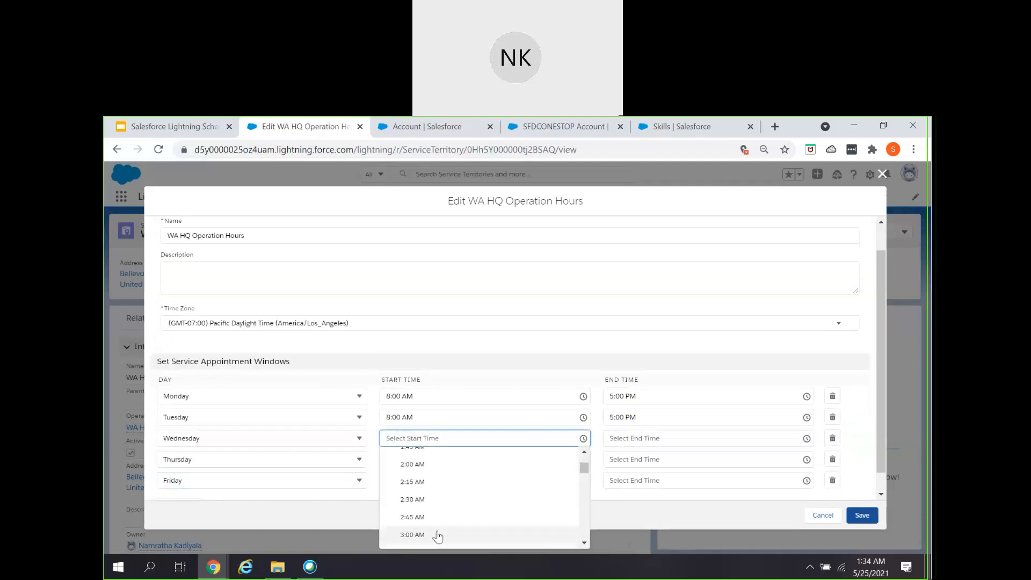
scroll(424, 510, "down", 2)
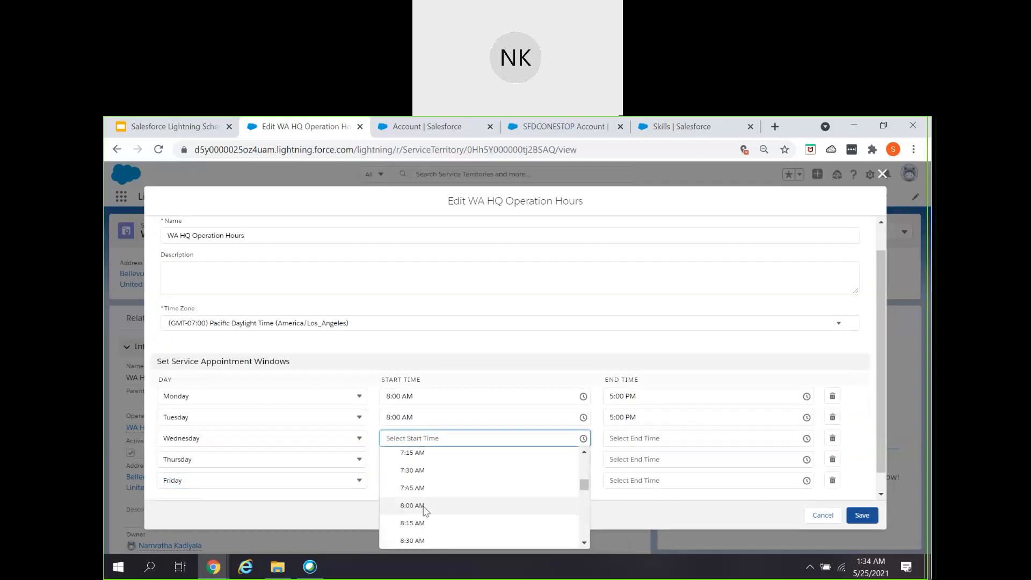
left_click(421, 508)
left_click(624, 440)
scroll(639, 516, "down", 7)
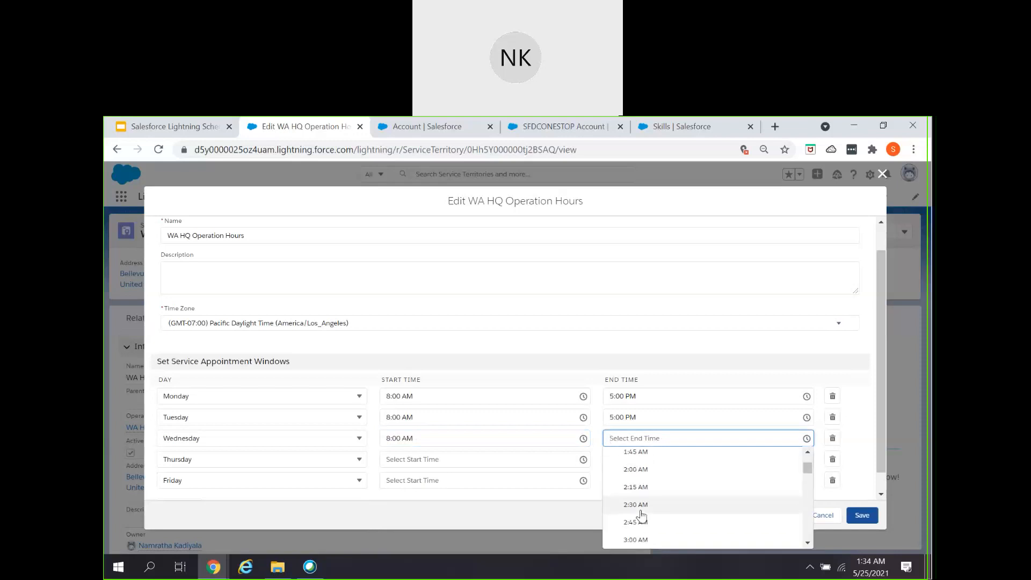
scroll(642, 529, "down", 7)
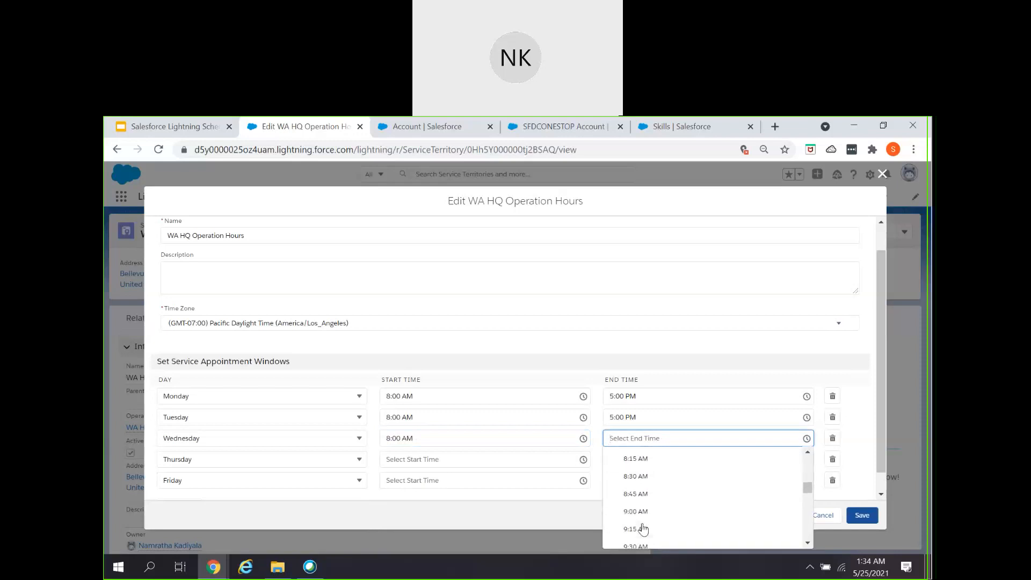
scroll(643, 527, "down", 8)
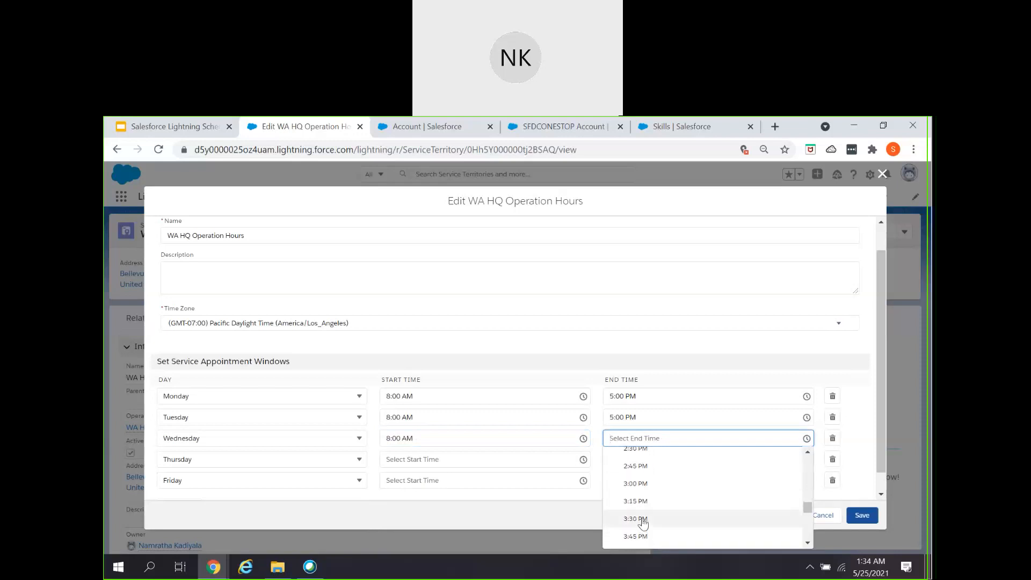
left_click(639, 496)
Set the start time of the Thursday appointment window to 8:00 AM.
left_click(434, 459)
scroll(461, 405, "down", 11)
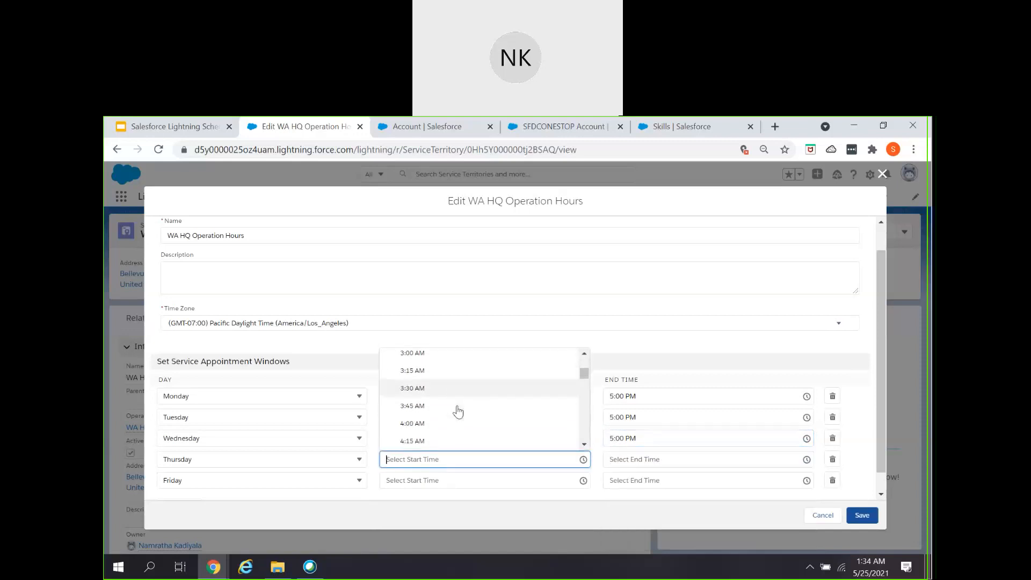
scroll(455, 413, "down", 2)
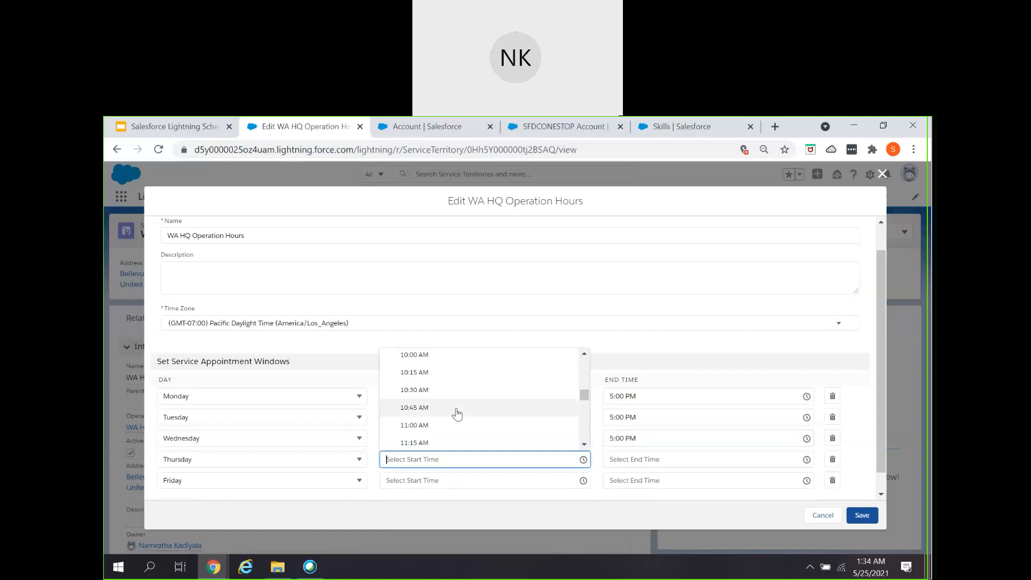
scroll(429, 419, "up", 3)
scroll(428, 373, "up", 2)
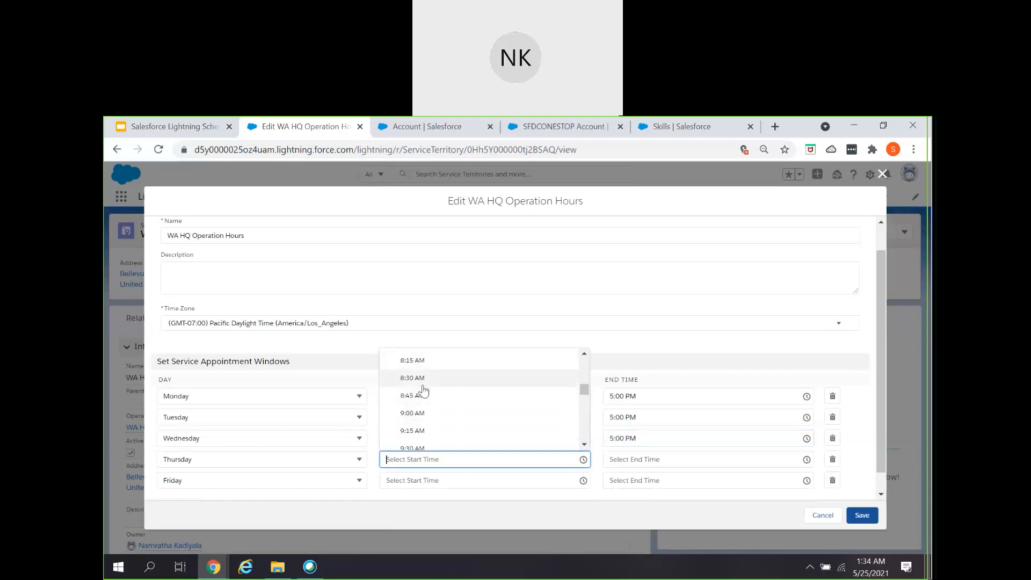
left_click(421, 414)
Set the end time of the Thursday appointment window to 5:00 PM.
left_click(672, 460)
scroll(668, 434, "down", 12)
scroll(666, 433, "down", 10)
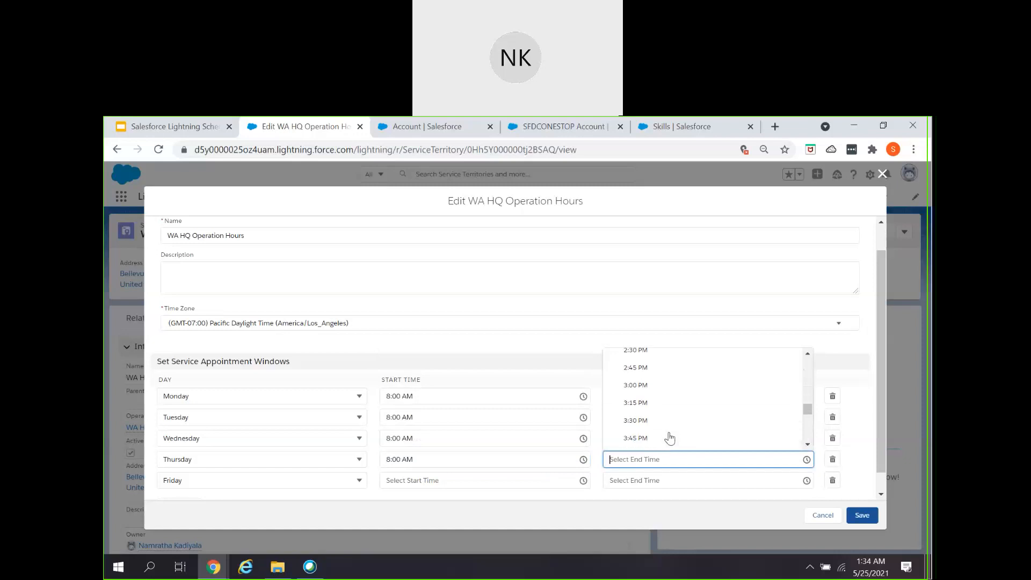
left_click(636, 396)
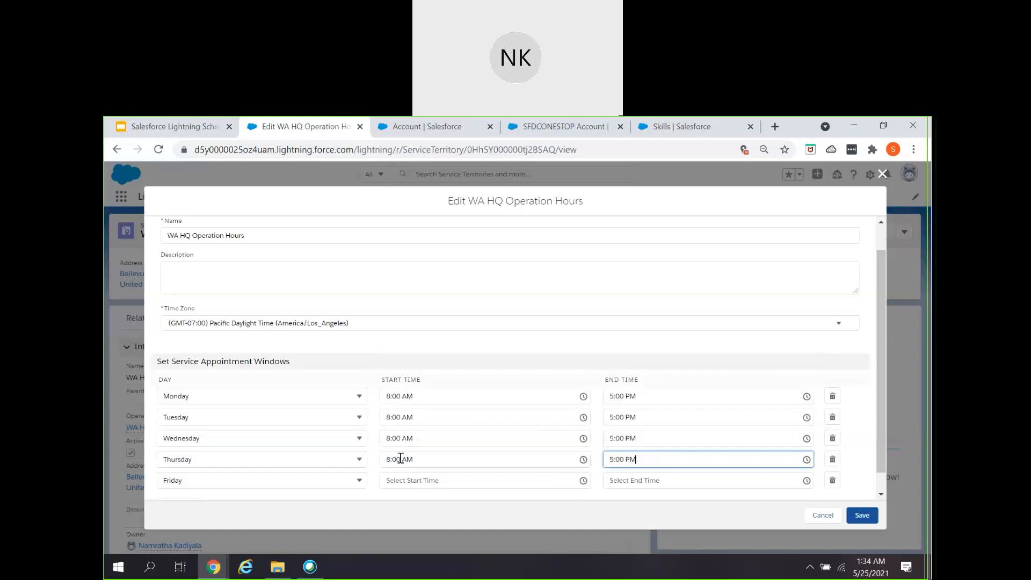
Set the Friday appointment window to 8:00 AM through 5:00 PM and save the WA HQ Operation Hours.
left_click(432, 479)
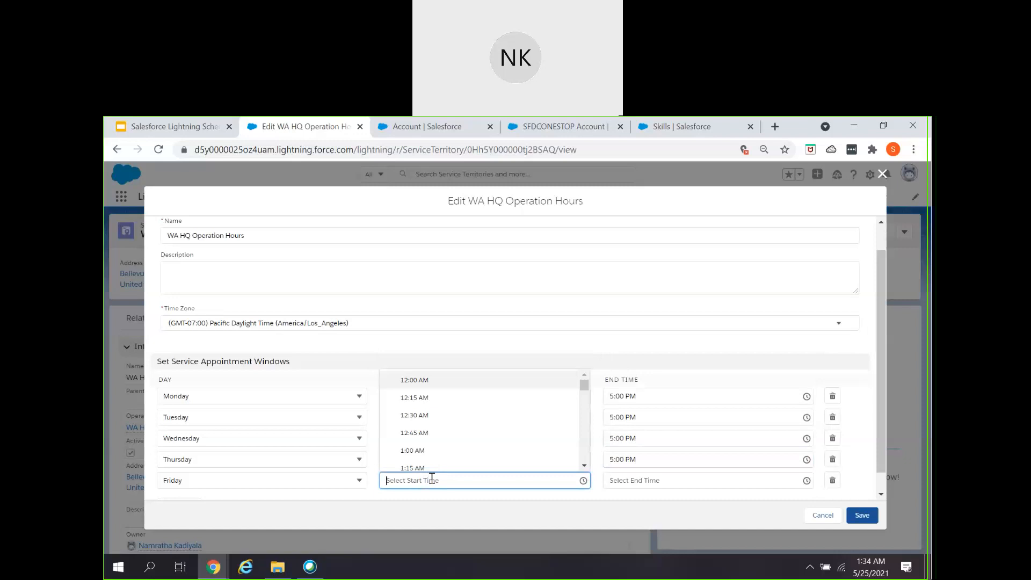
type("8:00 AM")
key("Tab")
type("5")
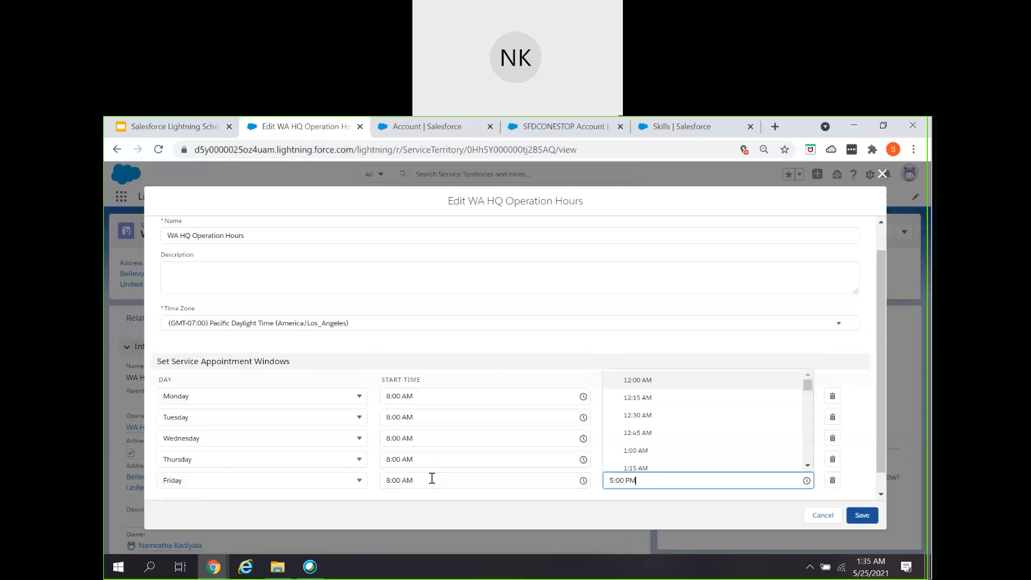
type(":00 PM")
left_click(488, 513)
scroll(564, 444, "down", 1)
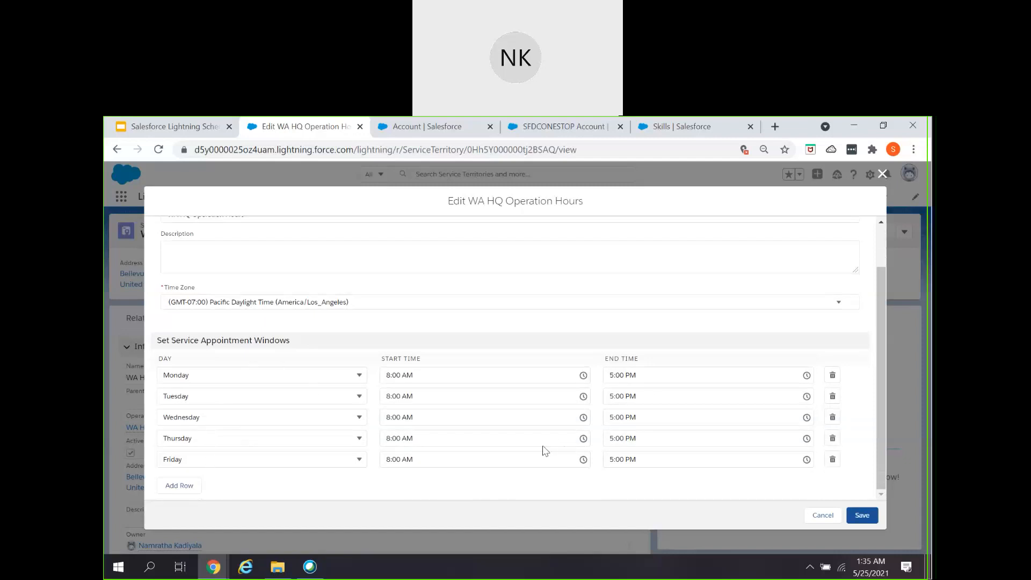
left_click(863, 515)
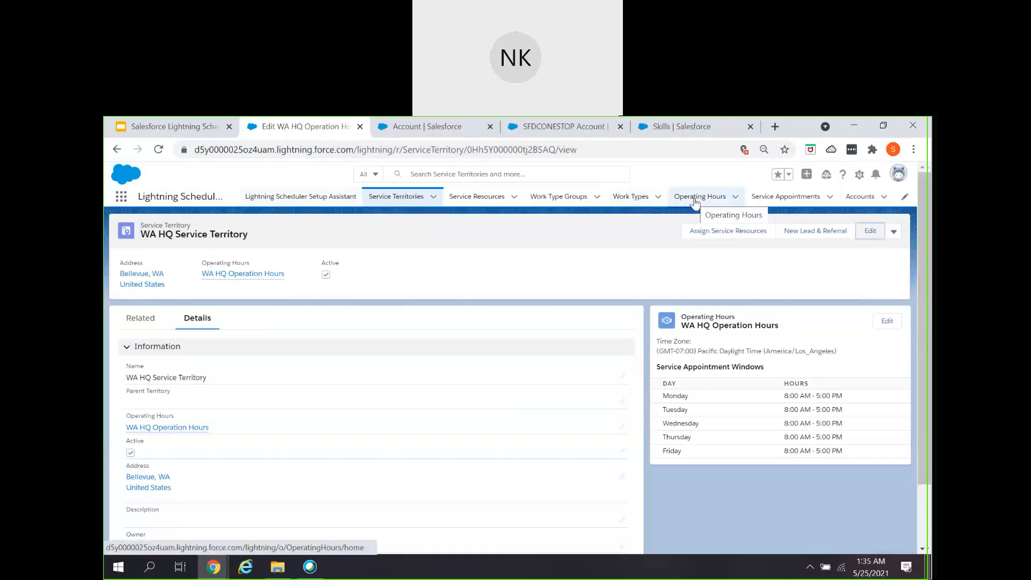
Try to clear the Active flag of WA HQ Service Resource in the service resources list and save it.
left_click(465, 199)
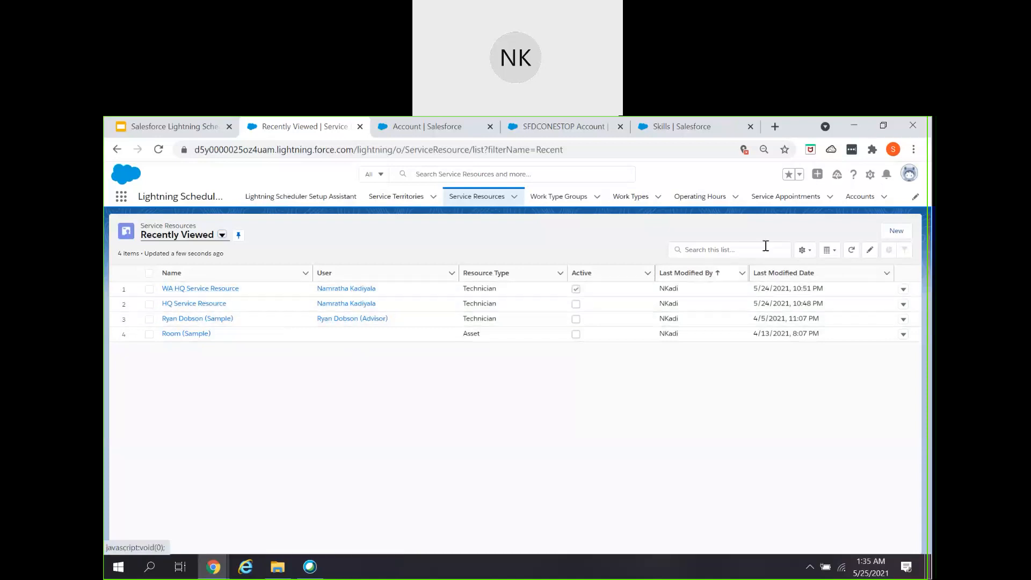
left_click(577, 290)
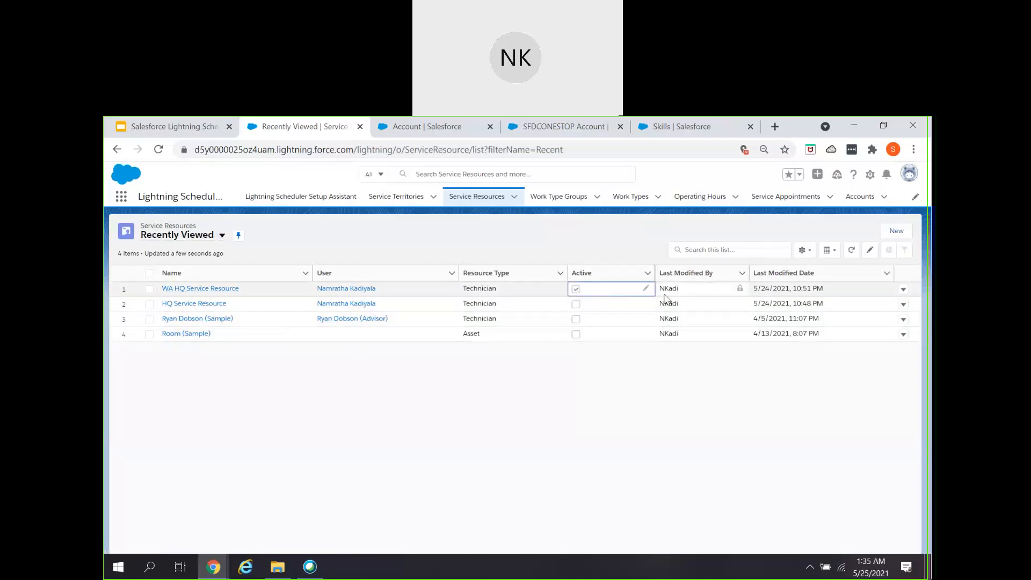
left_click(646, 289)
left_click(577, 293)
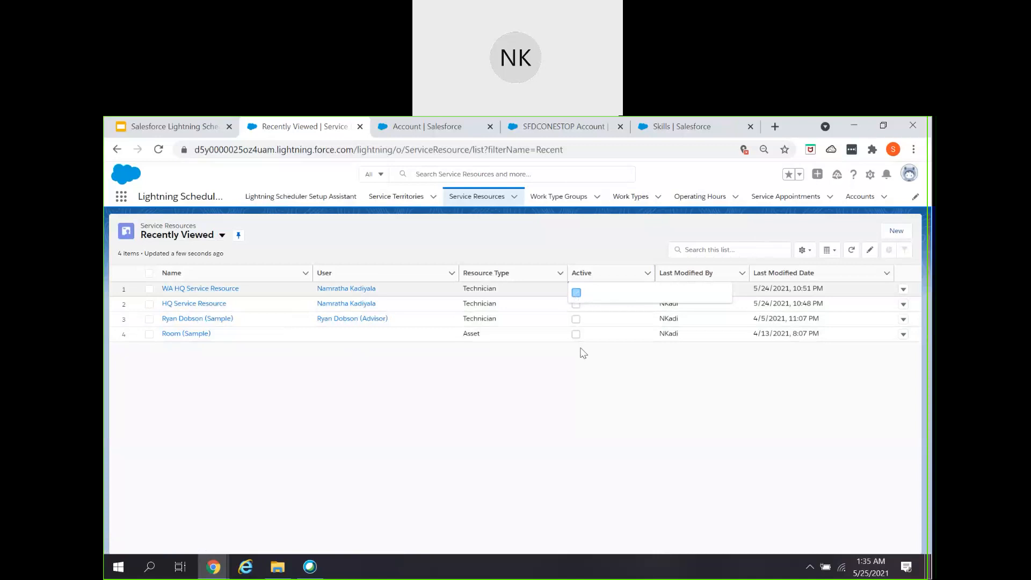
left_click(580, 350)
left_click(541, 541)
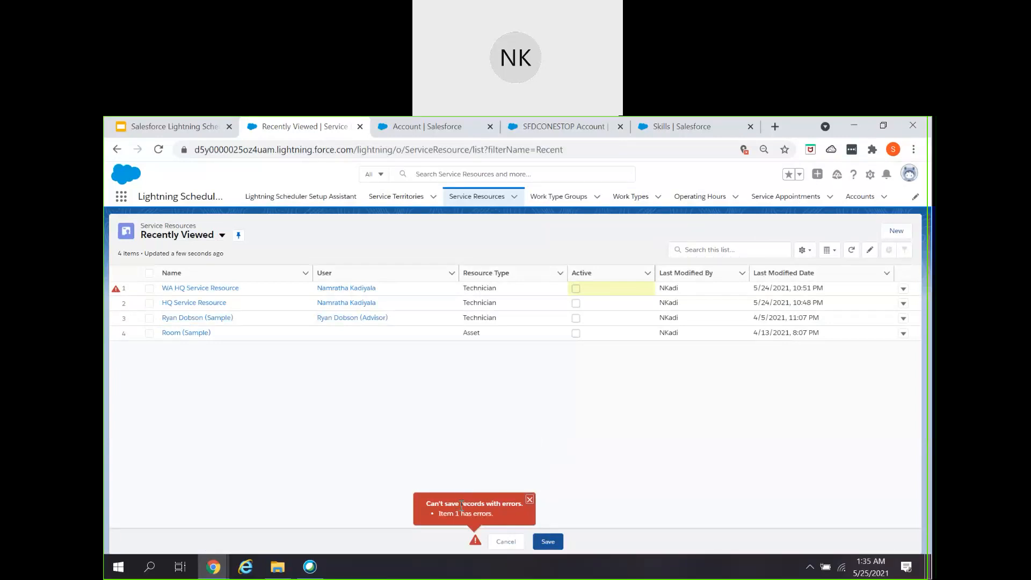
left_click(474, 542)
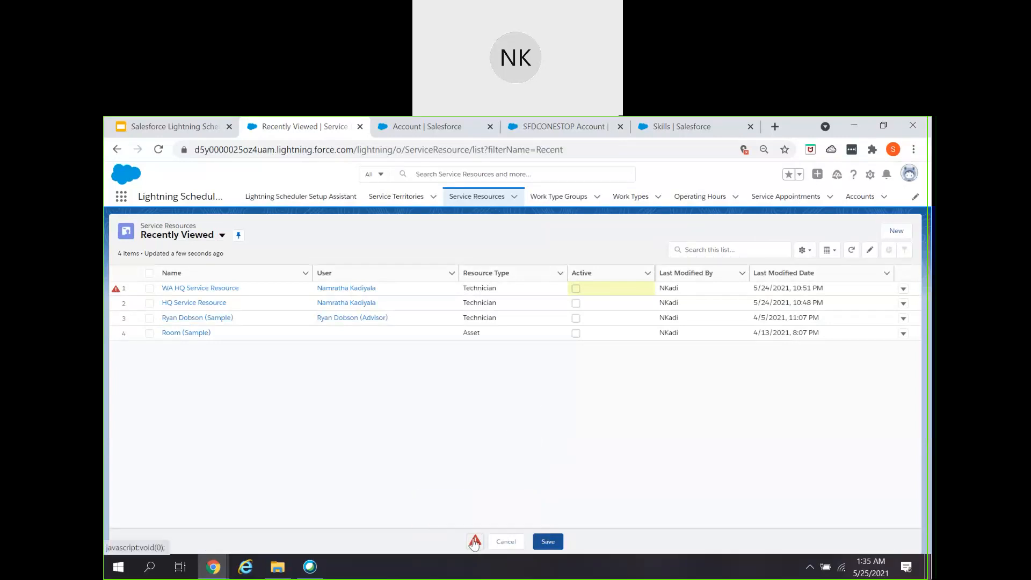
left_click(150, 289)
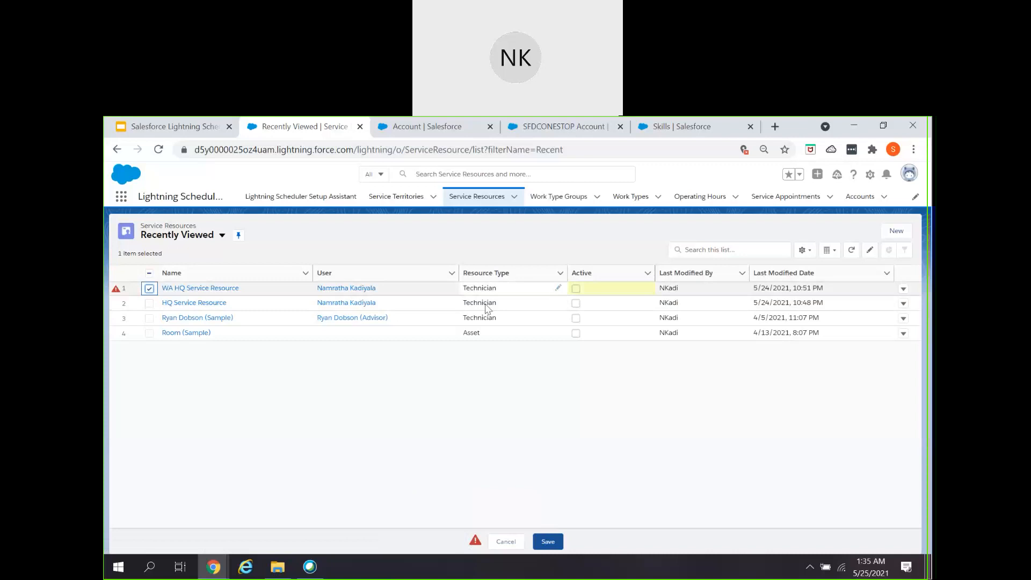
Open the WA HQ Service Resource record, discarding the unsaved list edits, and check its assigned user.
left_click(189, 288)
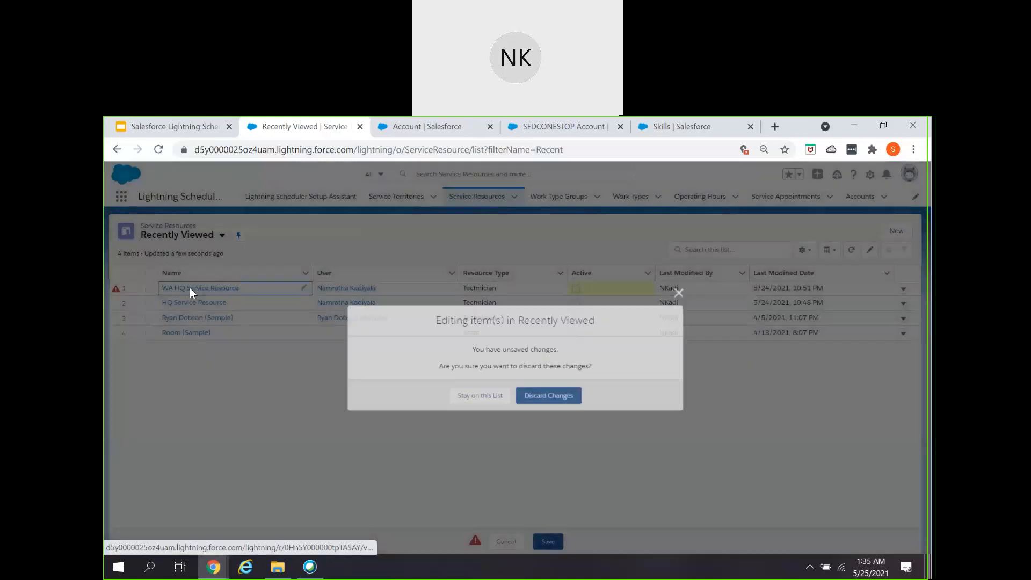
left_click(539, 396)
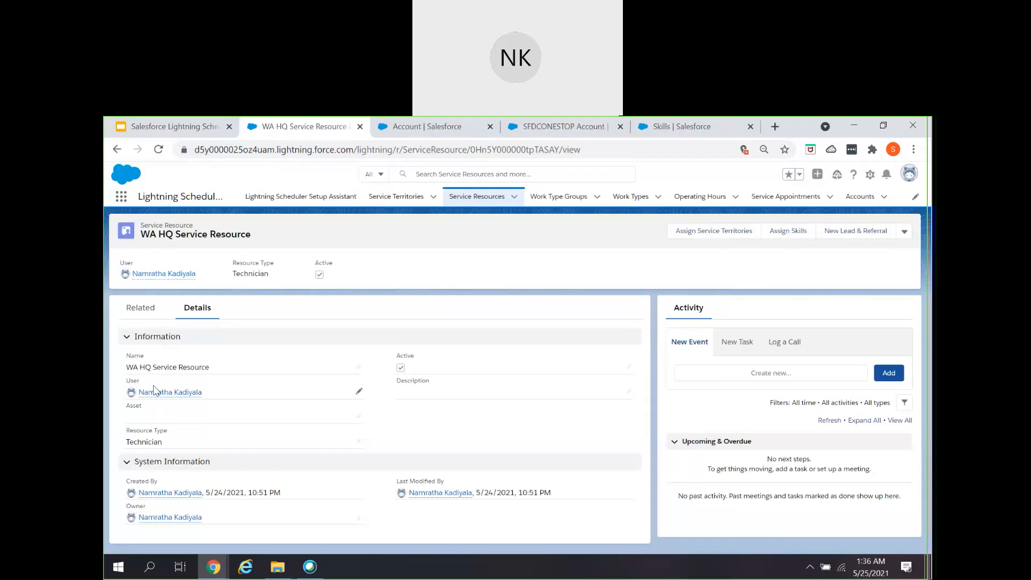
mouse_move(183, 398)
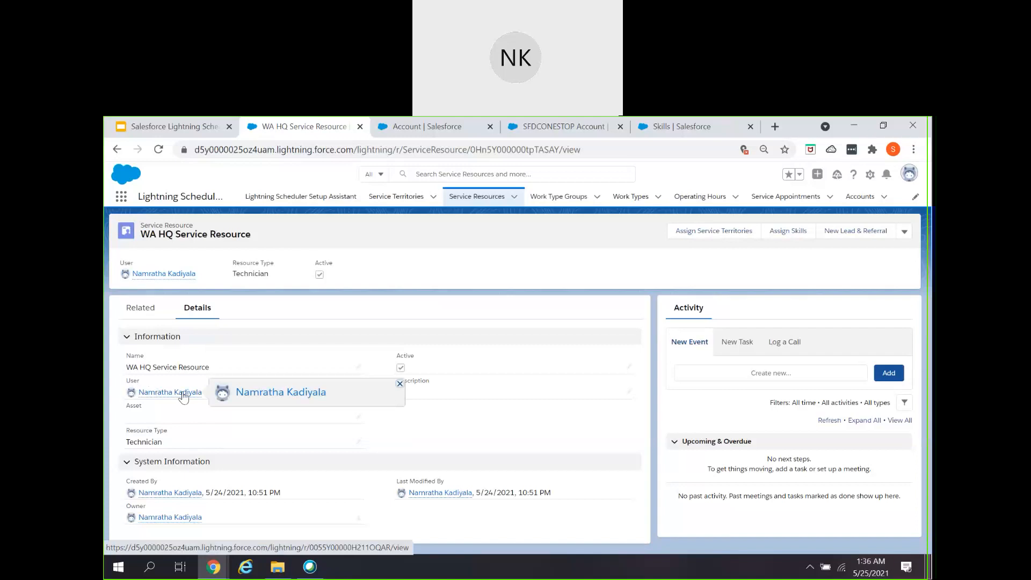
Find the service resource's user, a System Administrator with the CEO role, in Setup, mark the user as active and save.
left_click(685, 129)
left_click(135, 226)
type("user")
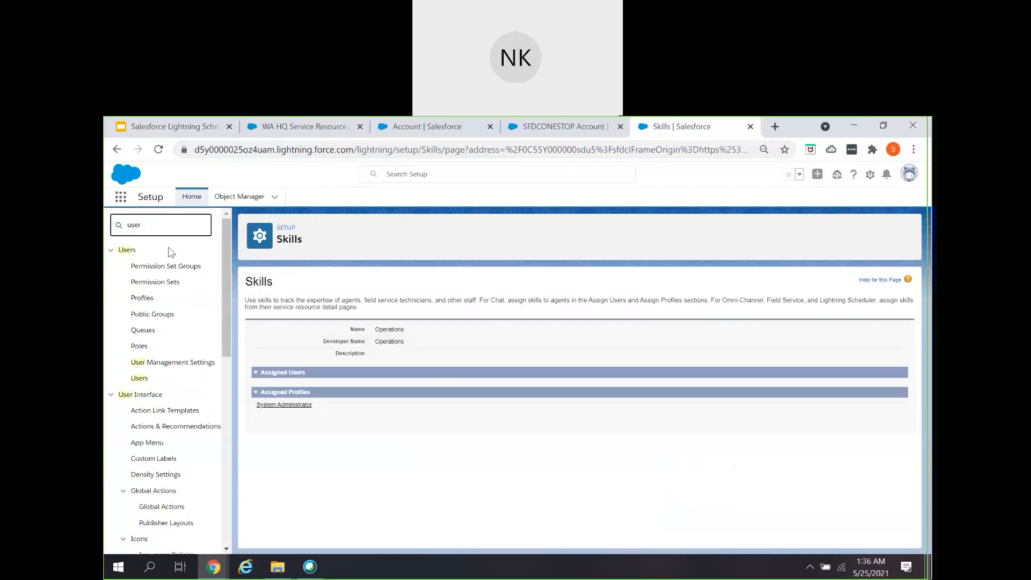
left_click(139, 379)
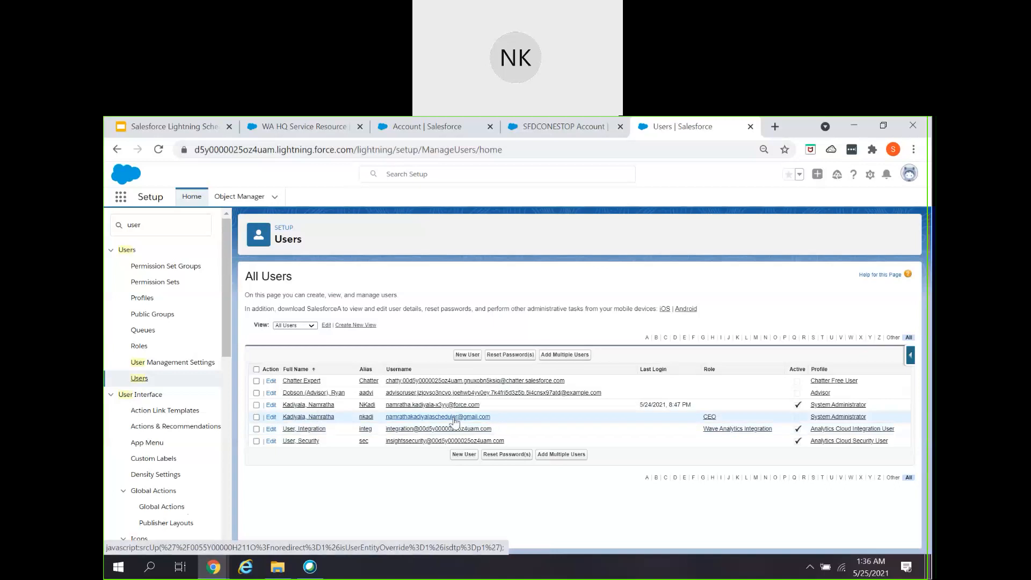
left_click(311, 418)
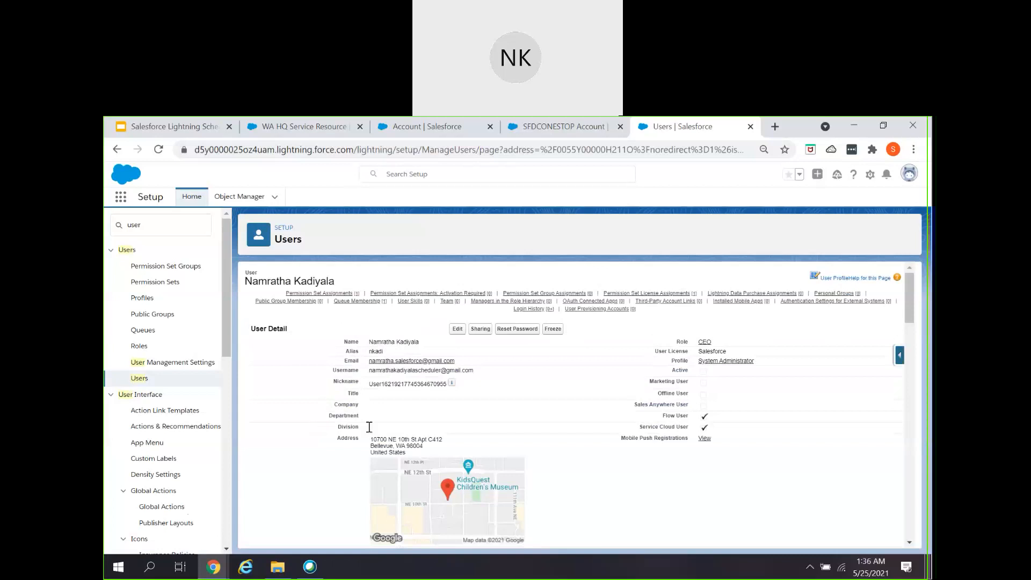
left_click(458, 328)
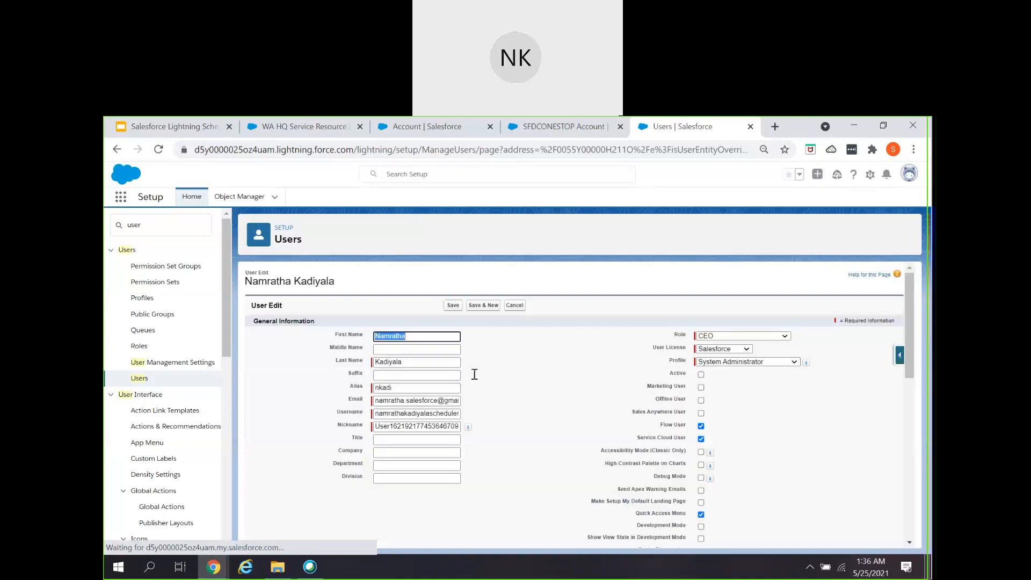
left_click(701, 375)
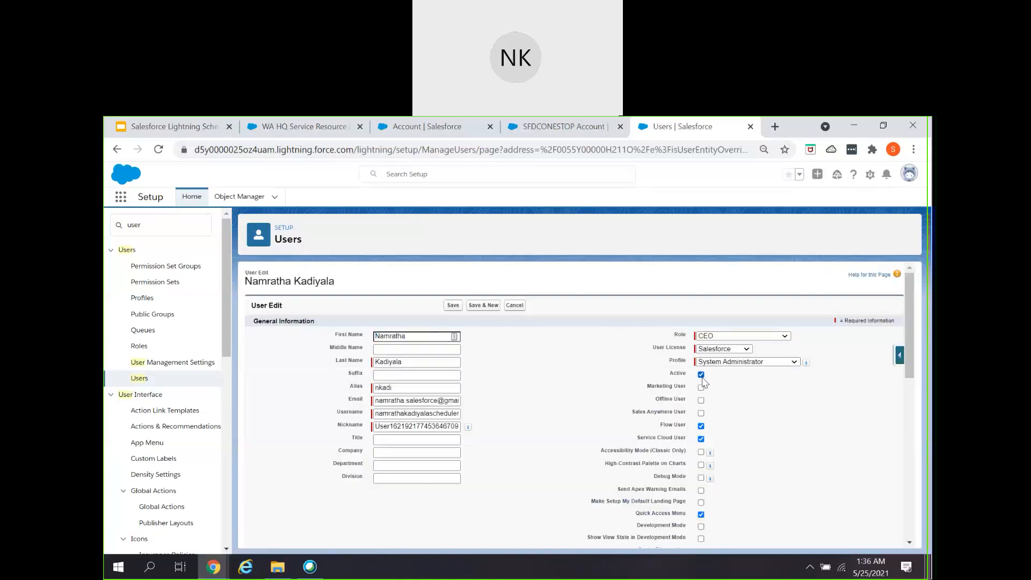
left_click(453, 306)
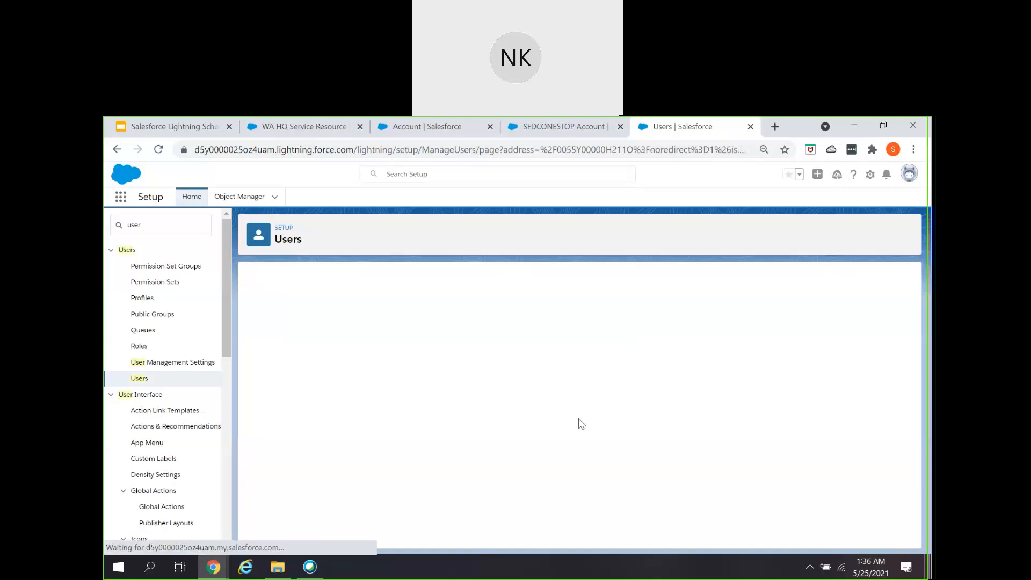
Edit the WA HQ Service Resource record, check its Technician resource type and Active setting, and save it.
left_click(313, 132)
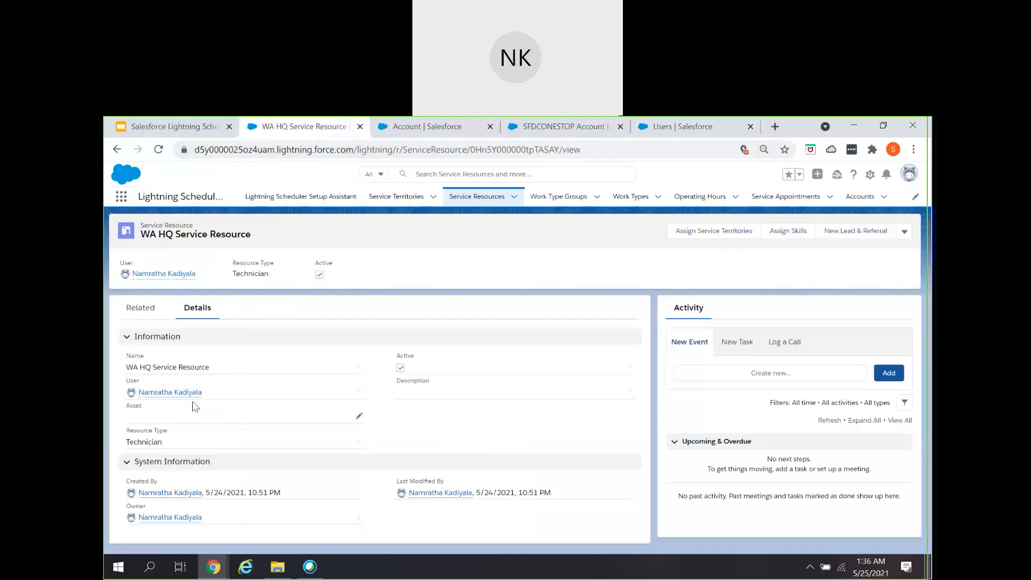
mouse_move(192, 395)
left_click_drag(155, 368, 235, 371)
left_click(905, 231)
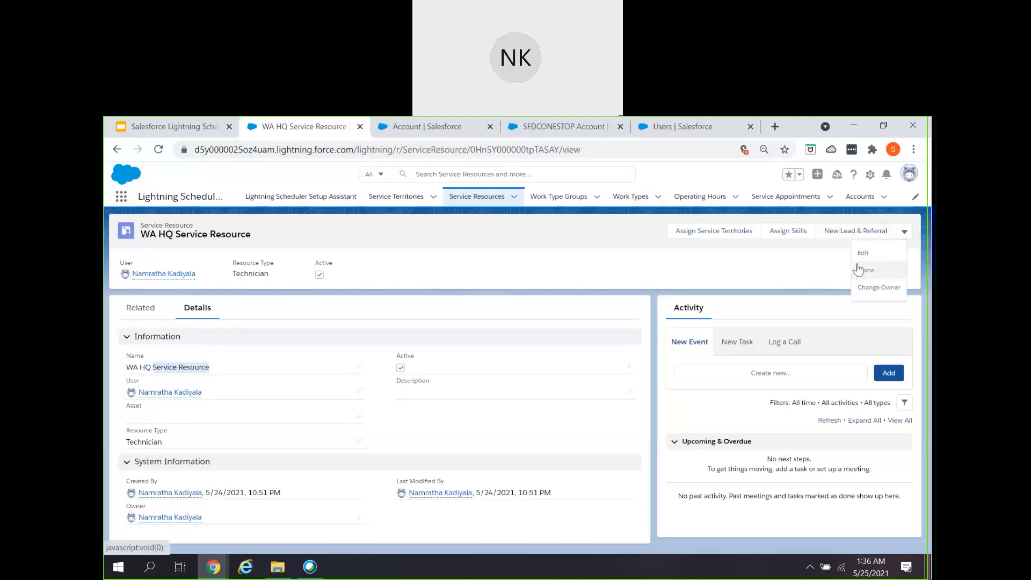
left_click(860, 253)
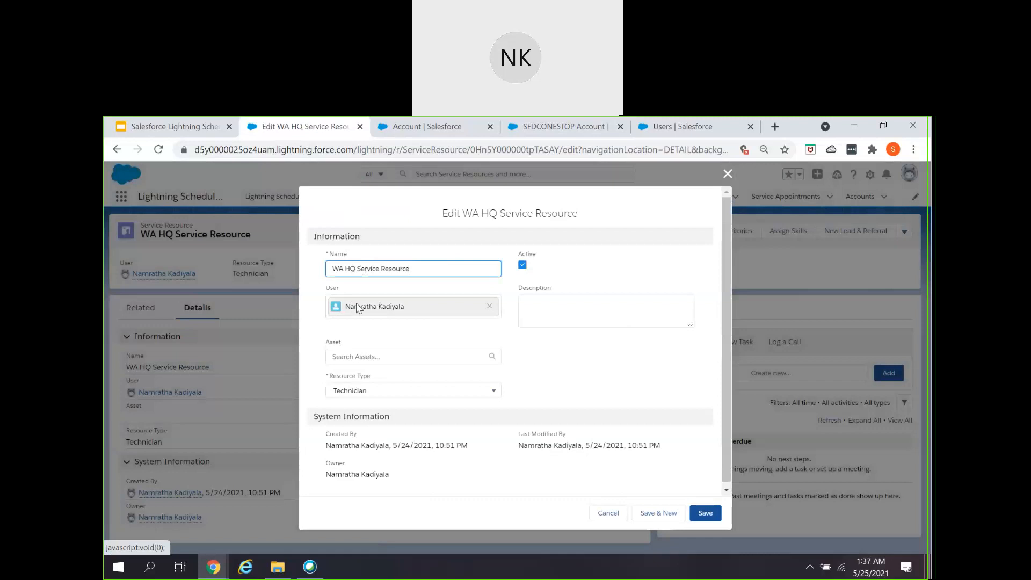
left_click(378, 392)
left_click(318, 414)
scroll(564, 402, "up", 1)
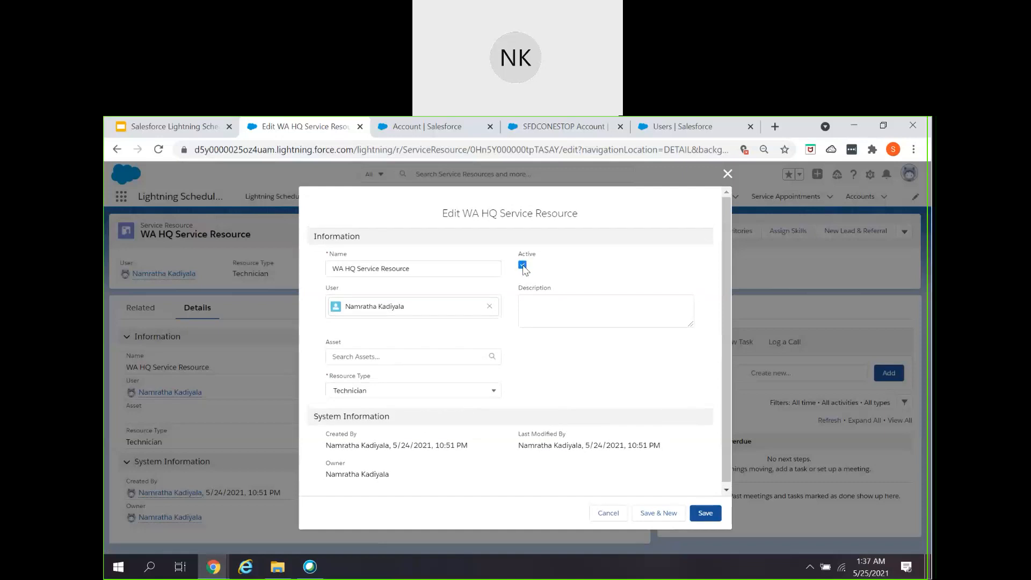
left_click(707, 515)
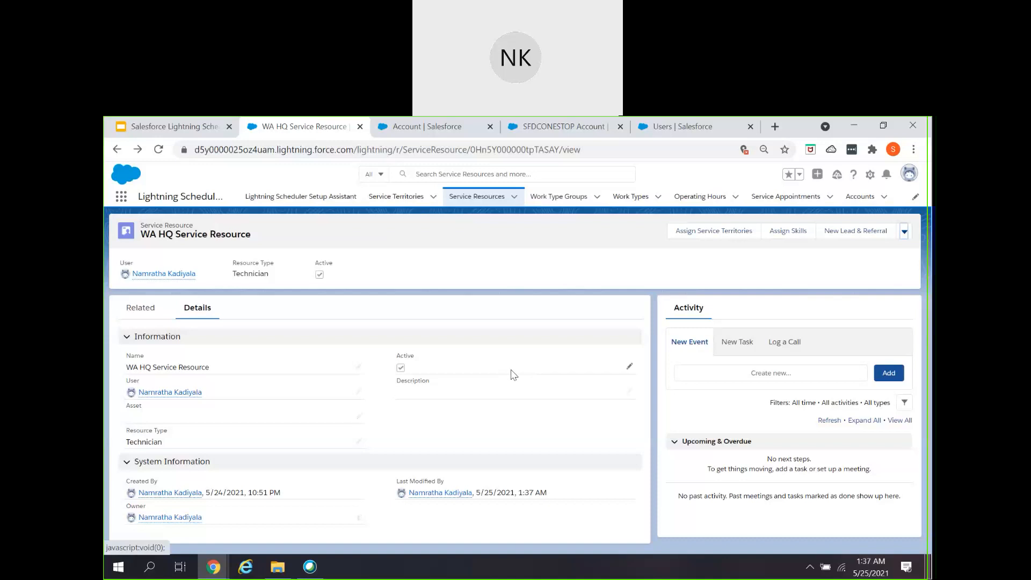
Start a new work type group and name it WA HA Operations Work Type Group.
left_click(566, 201)
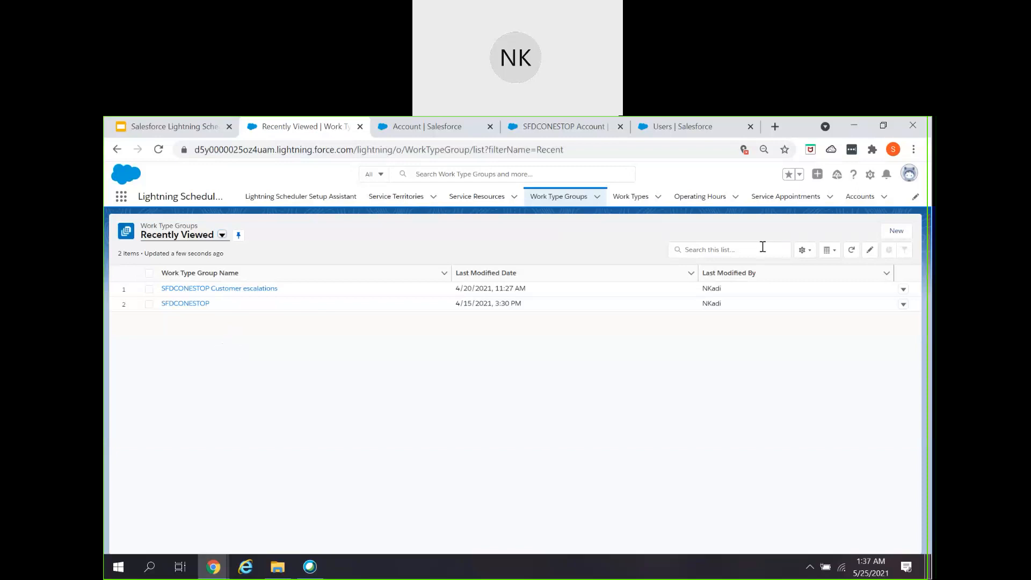
left_click(897, 231)
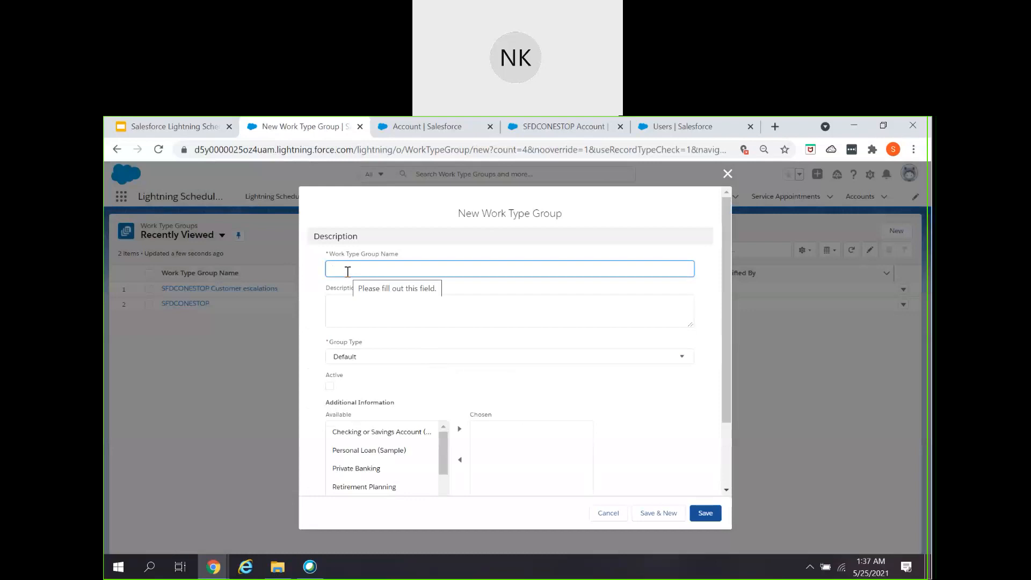
type("WA")
type(" TA")
type(" Operatio")
type("ns")
type(" Work")
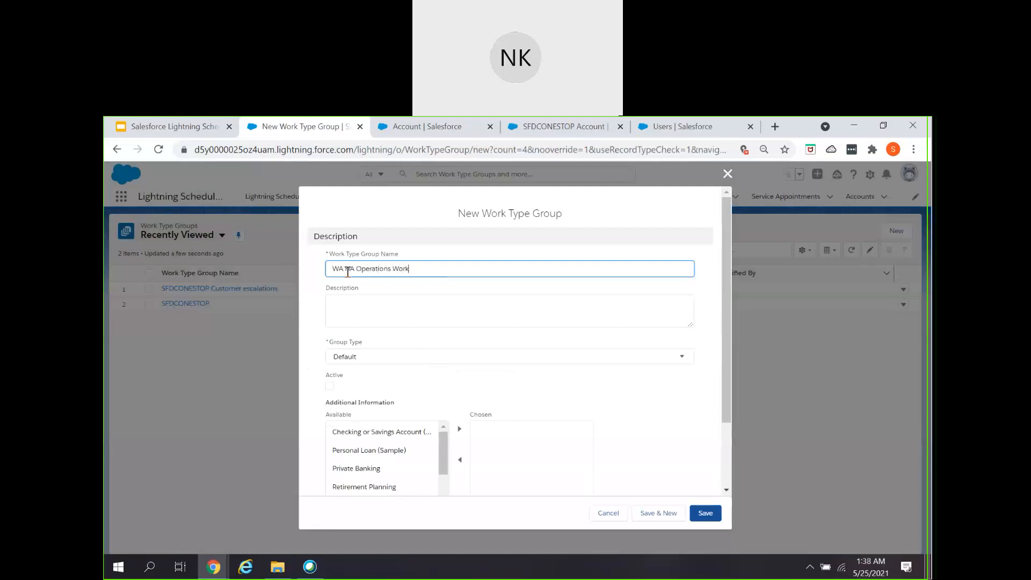
type(" Type Group")
Review the group type options and the available Additional Information choices for the new work type group.
left_click(385, 362)
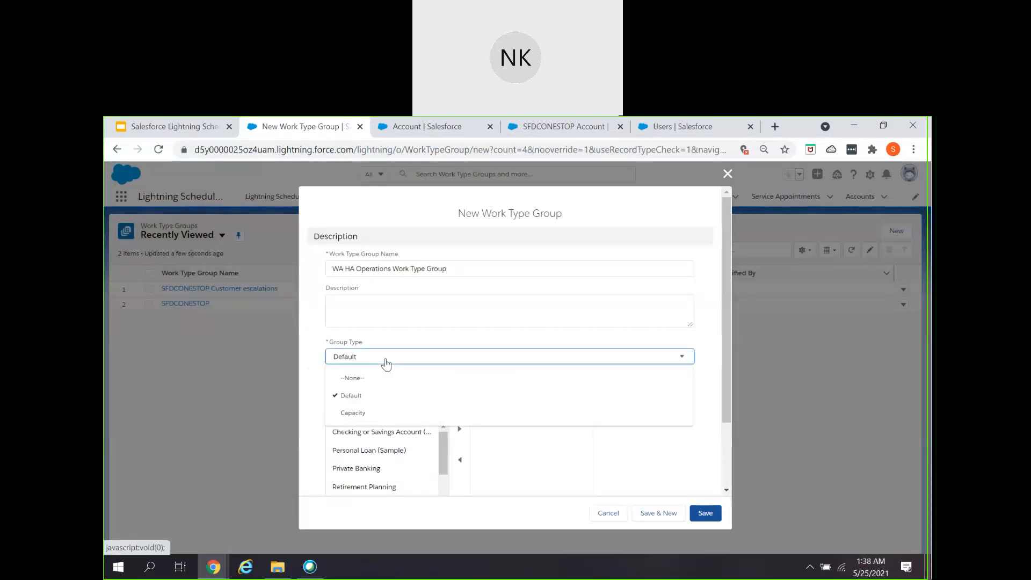
left_click(314, 388)
scroll(426, 465, "down", 5)
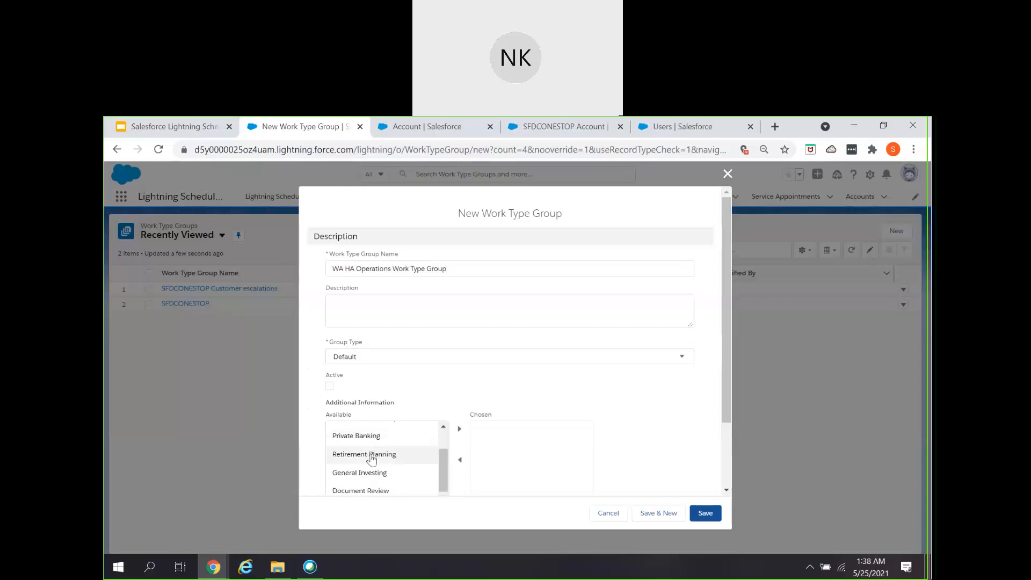
scroll(371, 411, "up", 2)
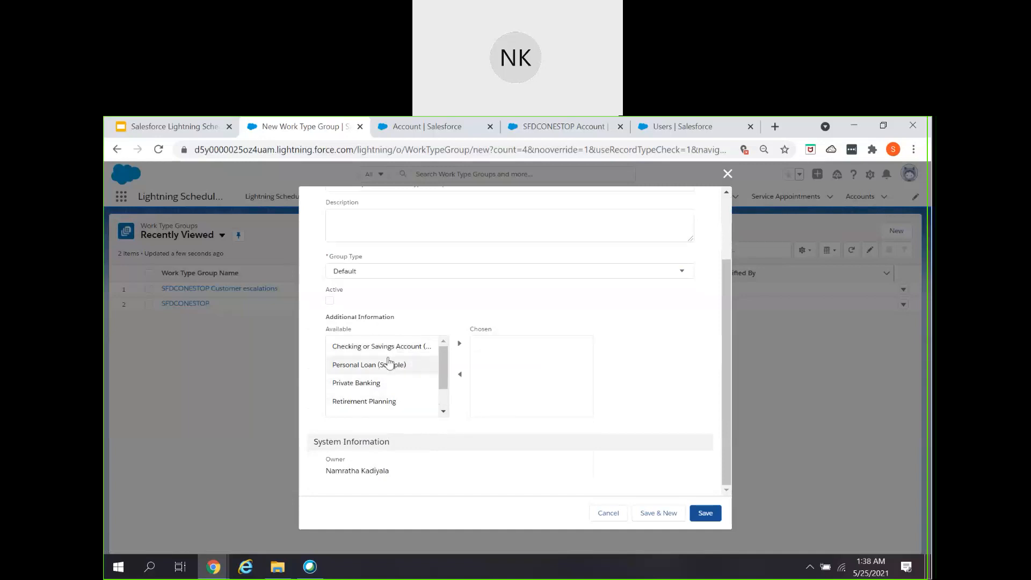
scroll(388, 367, "down", 2)
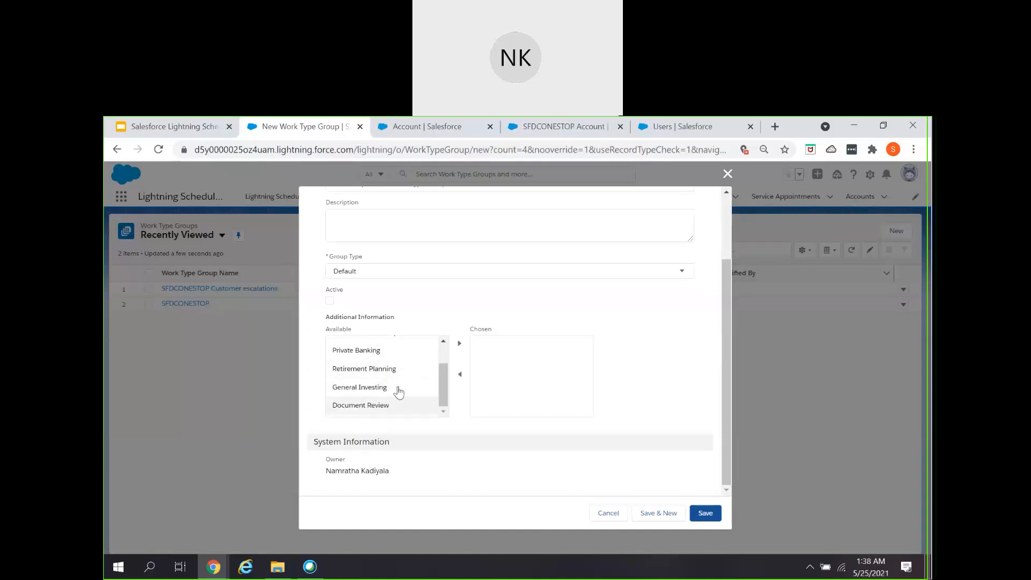
scroll(396, 392, "up", 2)
scroll(406, 413, "down", 2)
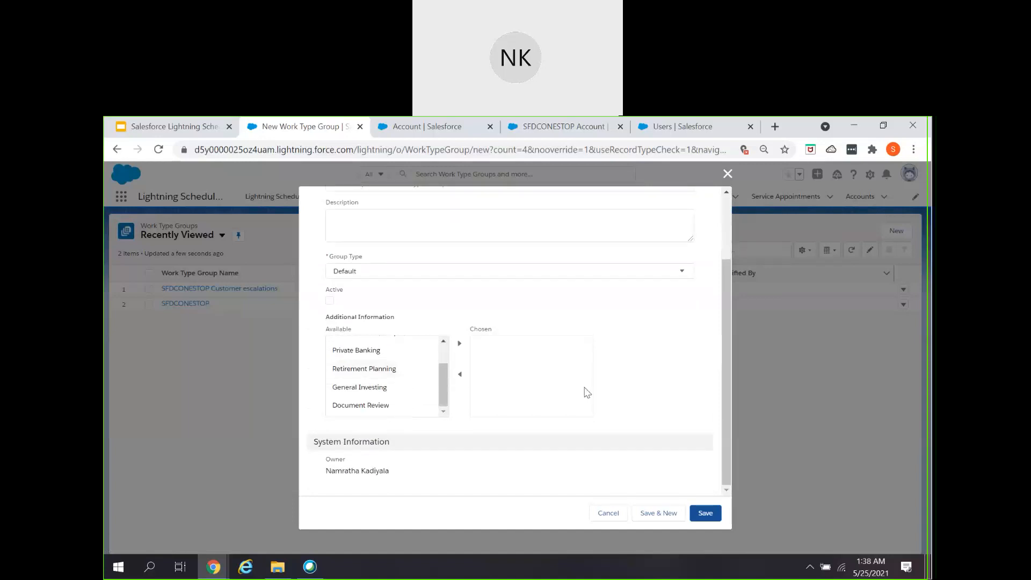
scroll(465, 442, "up", 3)
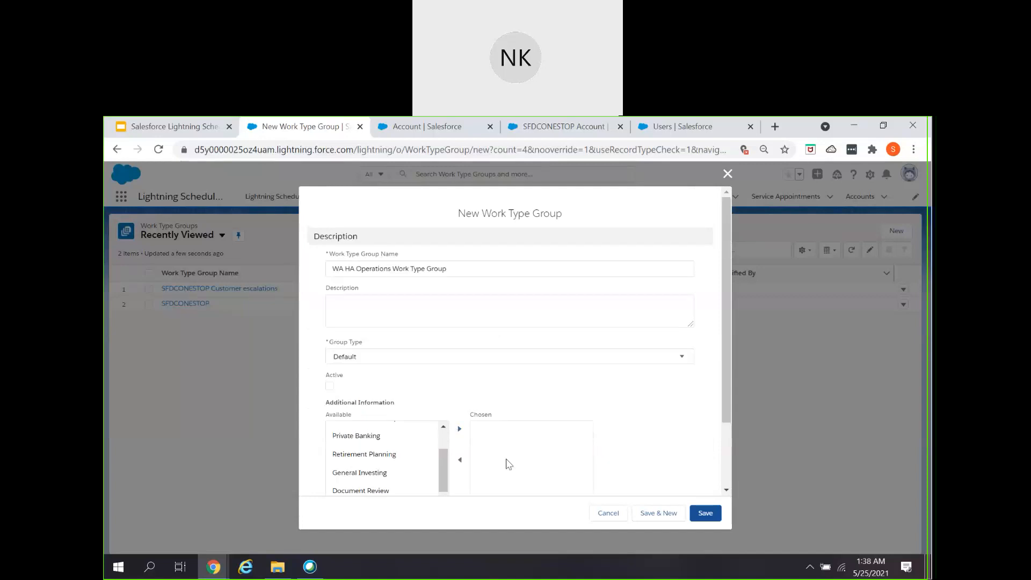
Save the new work type group, reopen WA HA Operations Work Type Group for editing, mark it as active and save it.
left_click(707, 515)
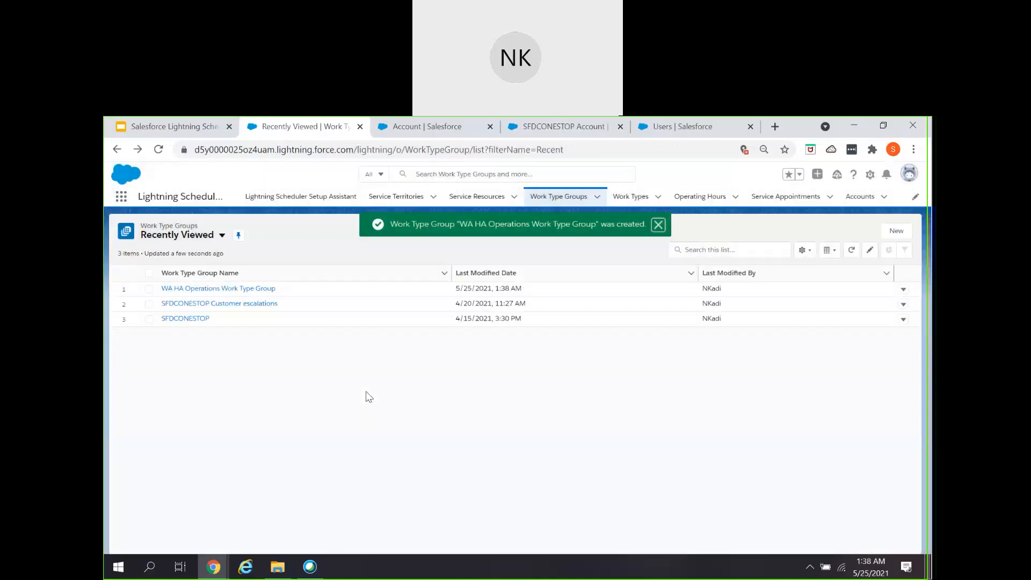
left_click(247, 289)
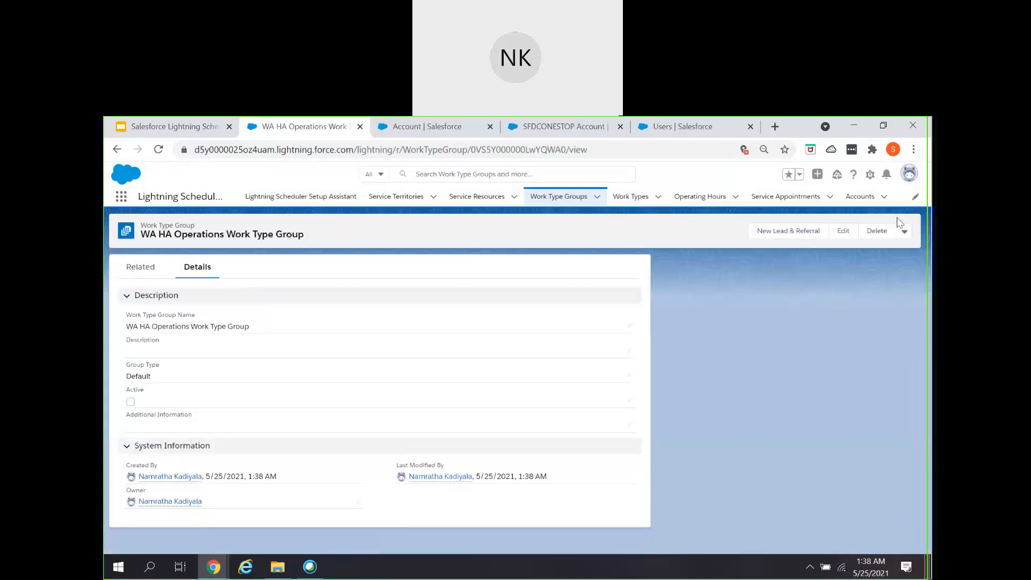
left_click(844, 231)
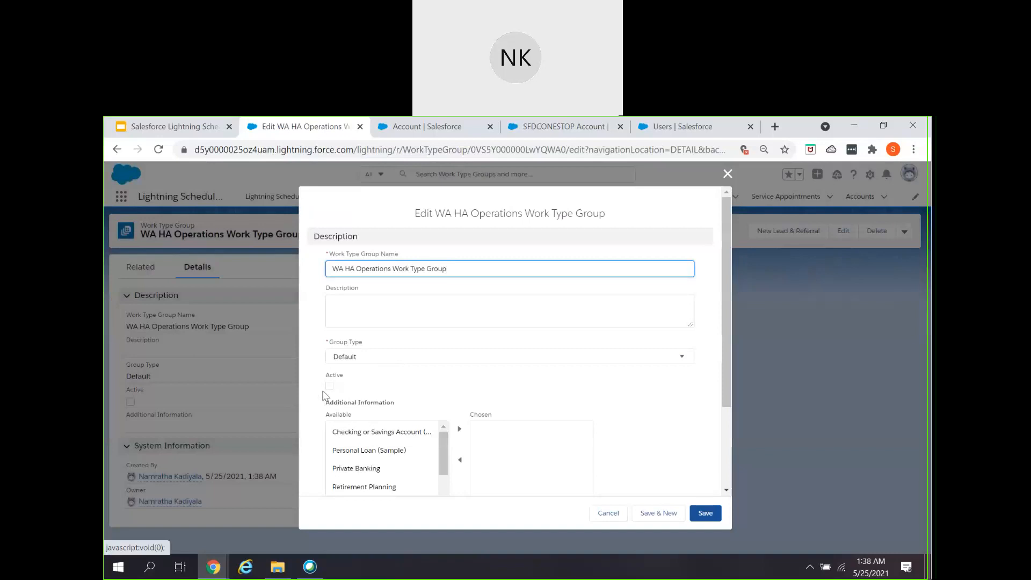
left_click(330, 386)
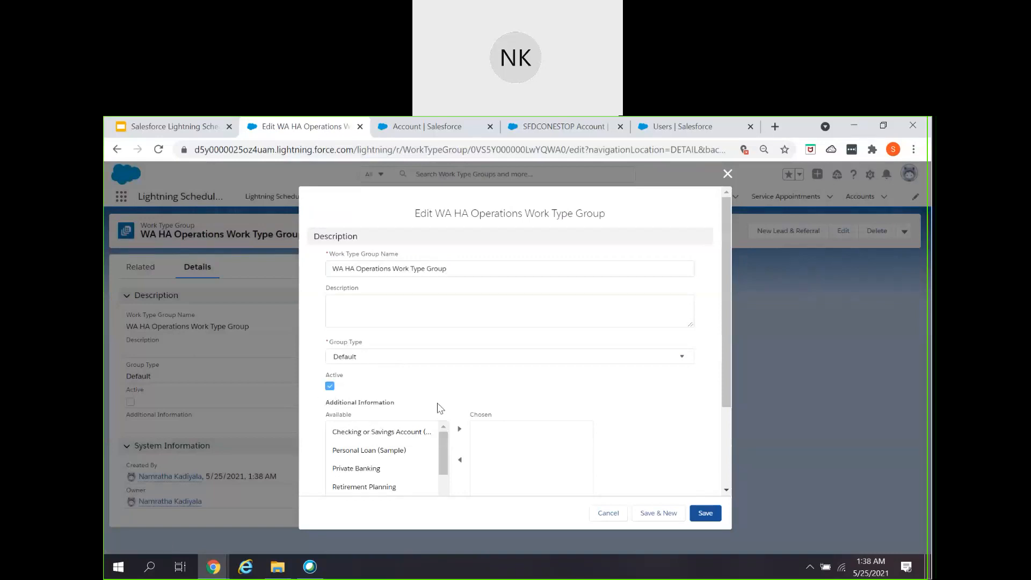
left_click(705, 514)
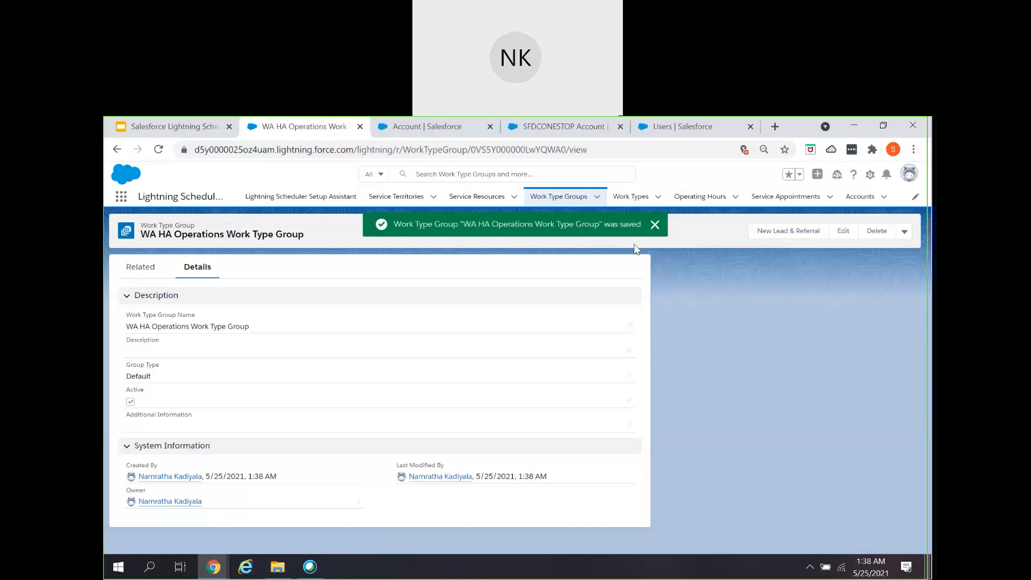
Start a new work type named WA HQ Work Type and assign WA HQ Operation Hours as its operating hours.
left_click(624, 198)
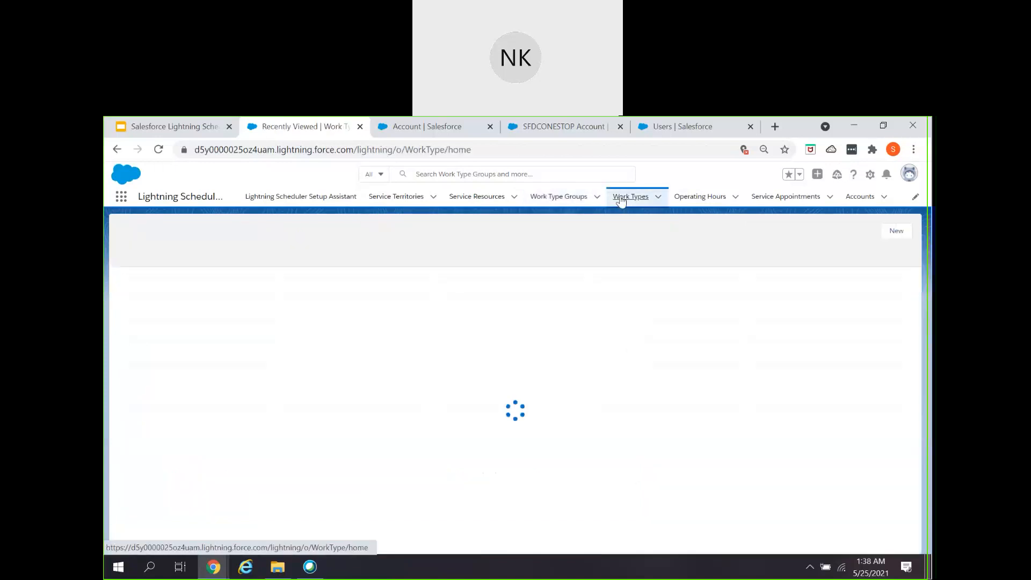
left_click(896, 232)
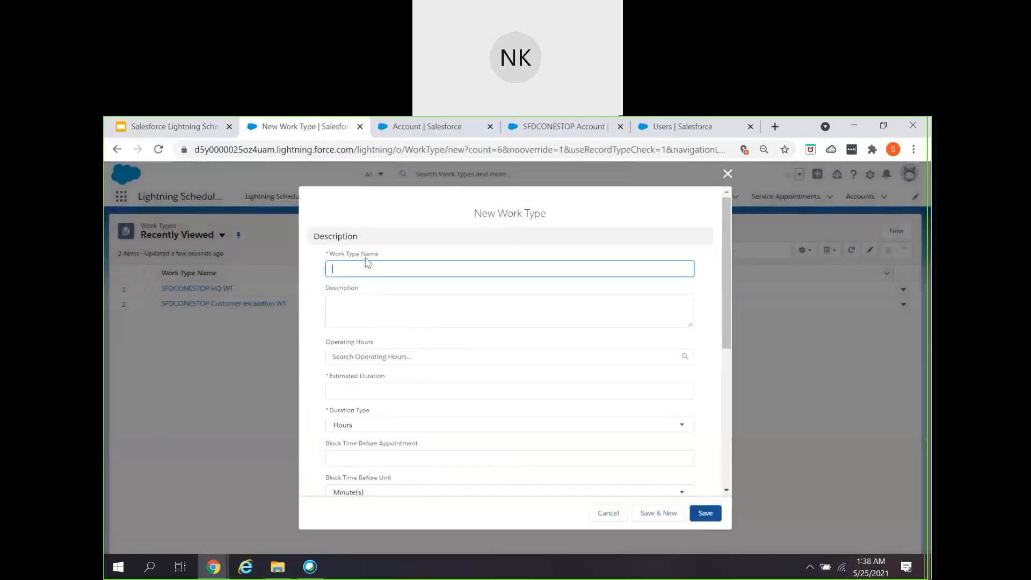
type("WA HAQ Work Type")
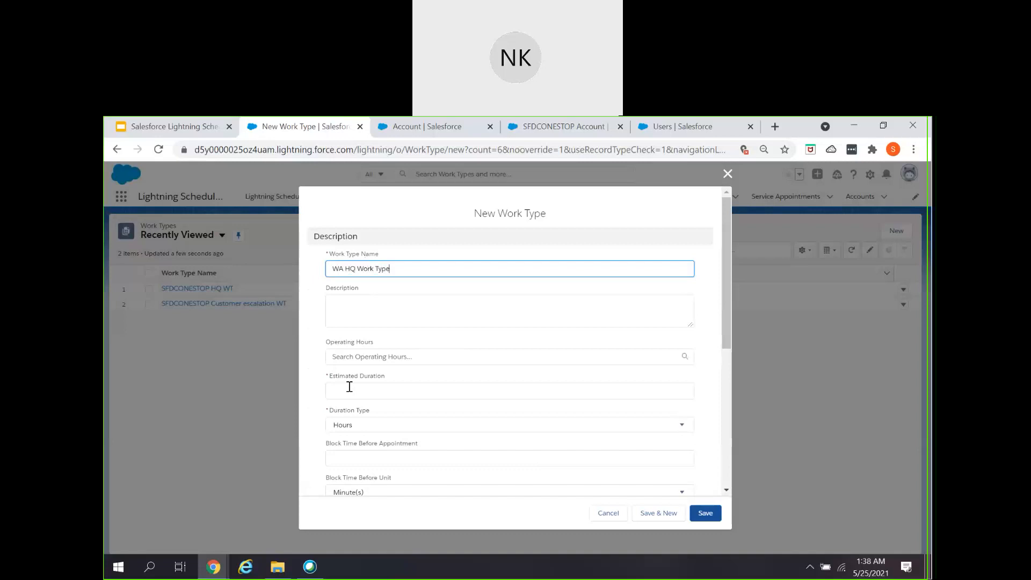
left_click(358, 358)
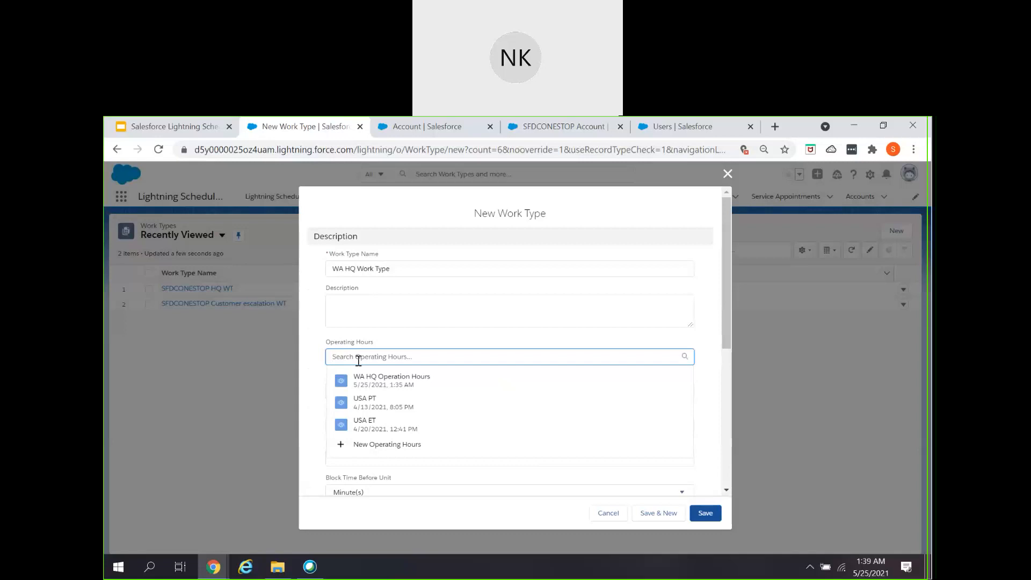
left_click(407, 386)
Set the work type's estimated duration to 30 and its duration type to Minutes.
left_click(429, 398)
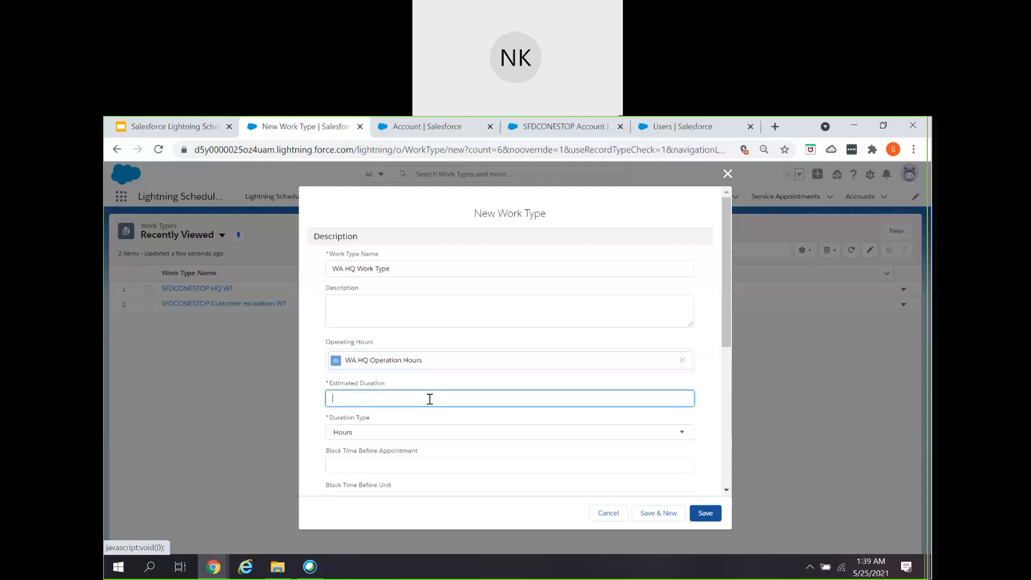
type("30")
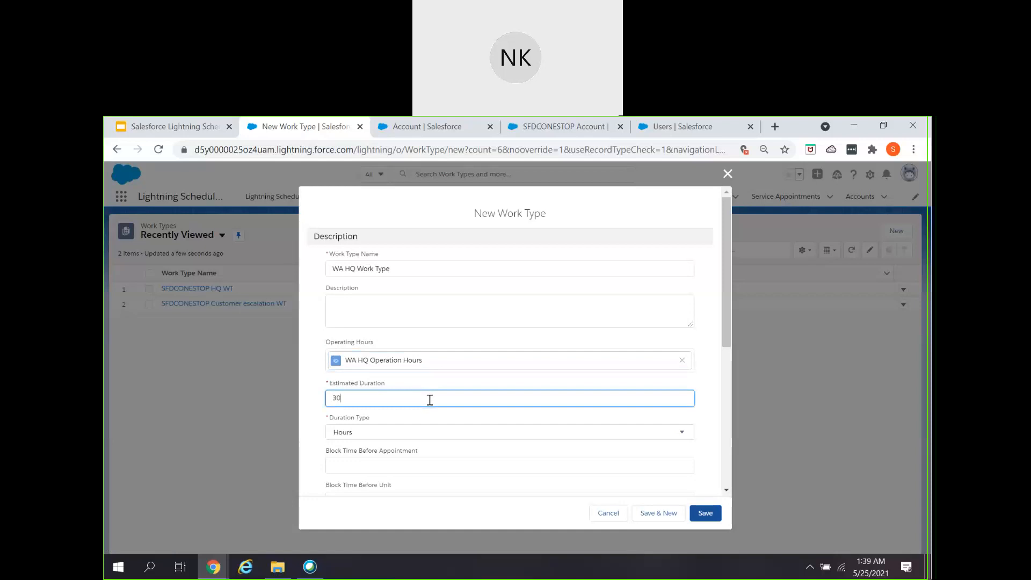
left_click(401, 432)
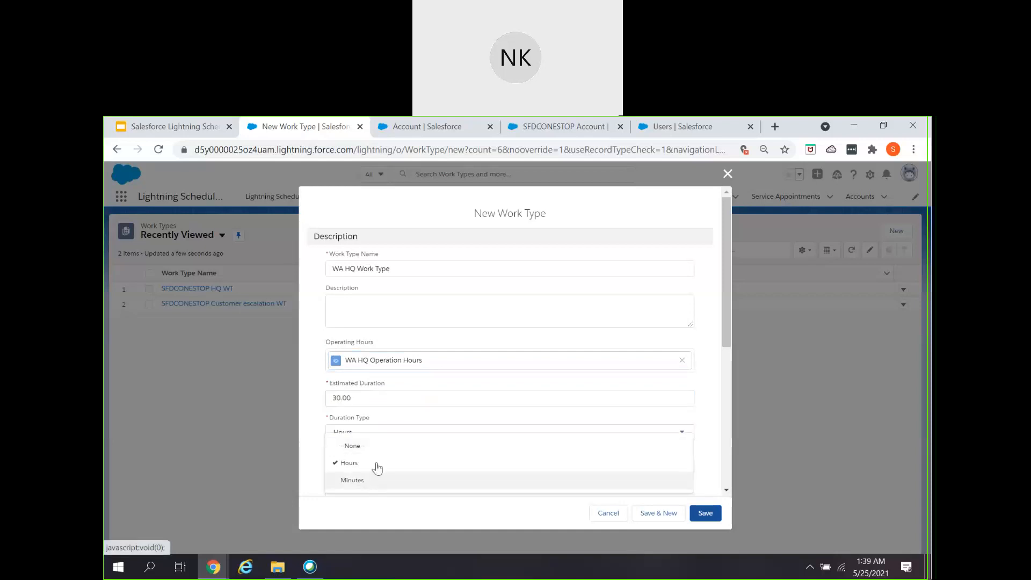
left_click(379, 480)
Keep the block time after unit as Minute(s), set the time frame start and end units to Hour(s), and save the work type.
scroll(473, 396, "down", 2)
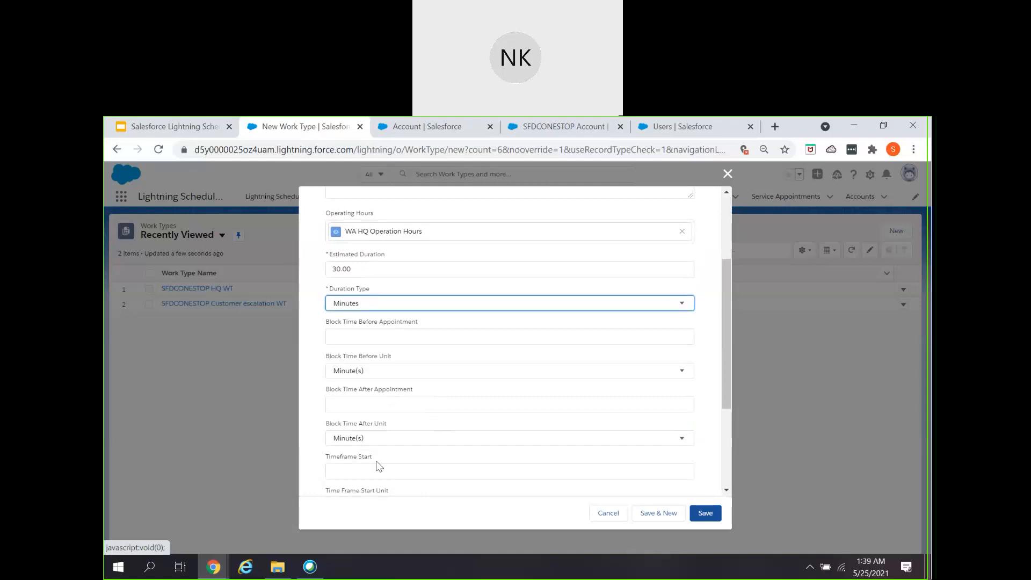
left_click(385, 439)
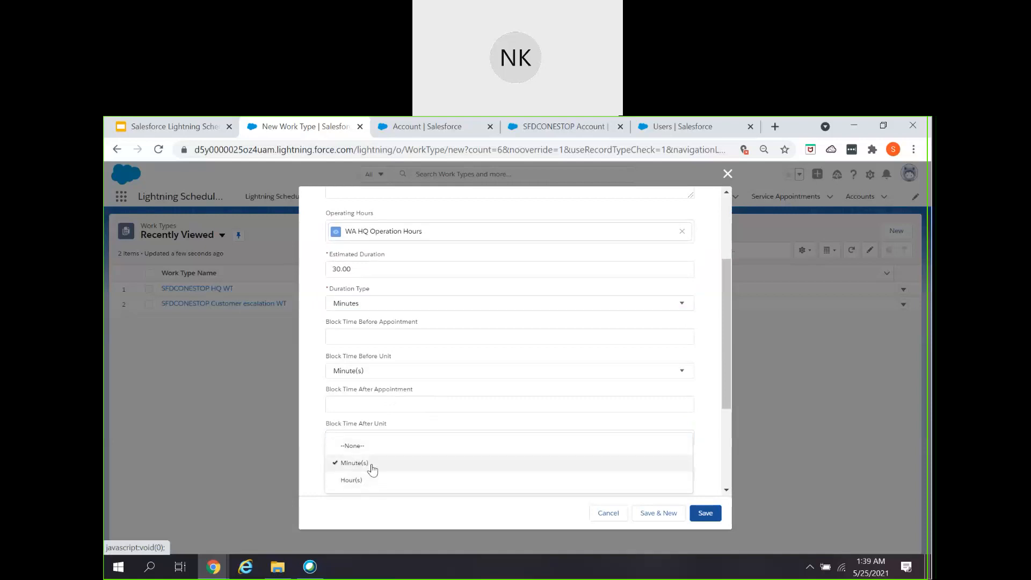
left_click(373, 468)
scroll(414, 436, "down", 3)
left_click(379, 350)
left_click(356, 406)
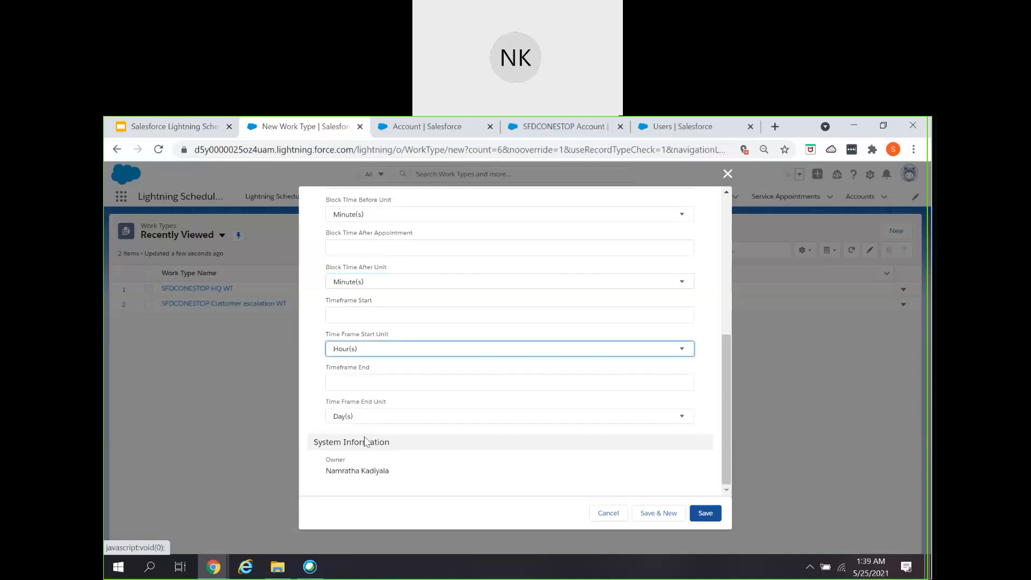
left_click(368, 421)
left_click(361, 470)
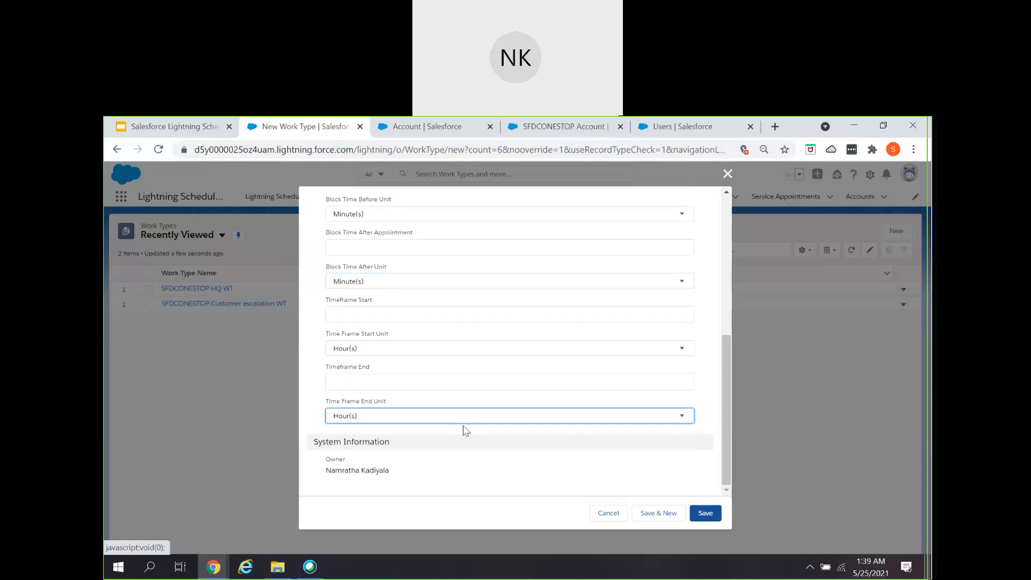
scroll(462, 428, "up", 5)
scroll(565, 463, "down", 10)
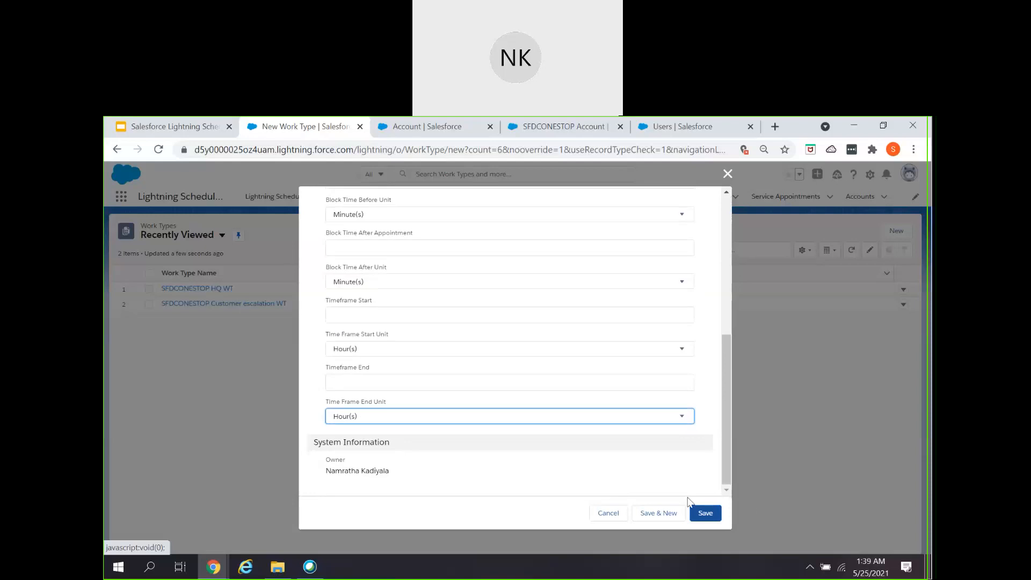
left_click(706, 513)
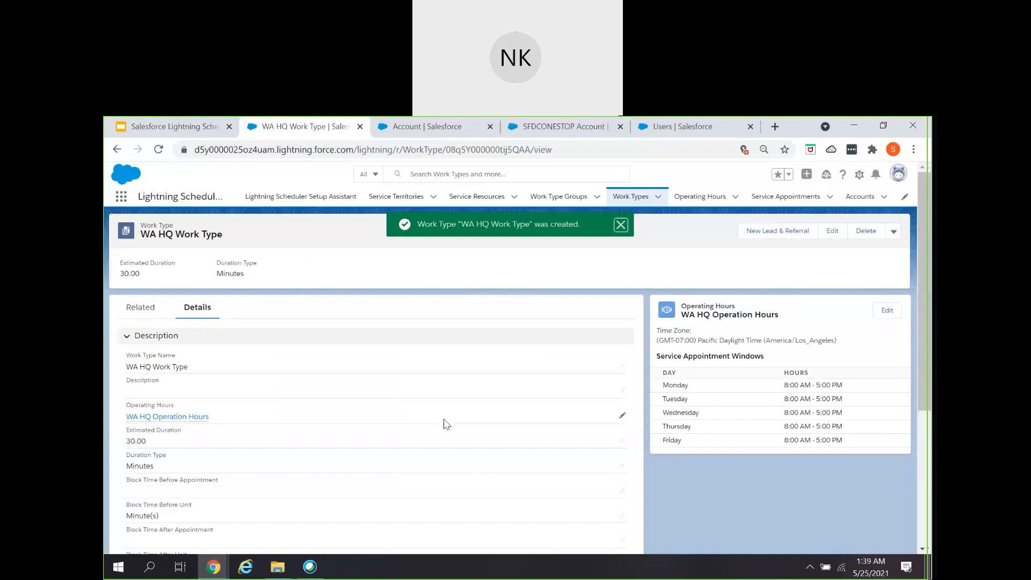
Review the work type's operating hours, the user record, and the lists of service territories, service resources, work type groups, work types and operating hours.
left_click_drag(686, 318, 787, 325)
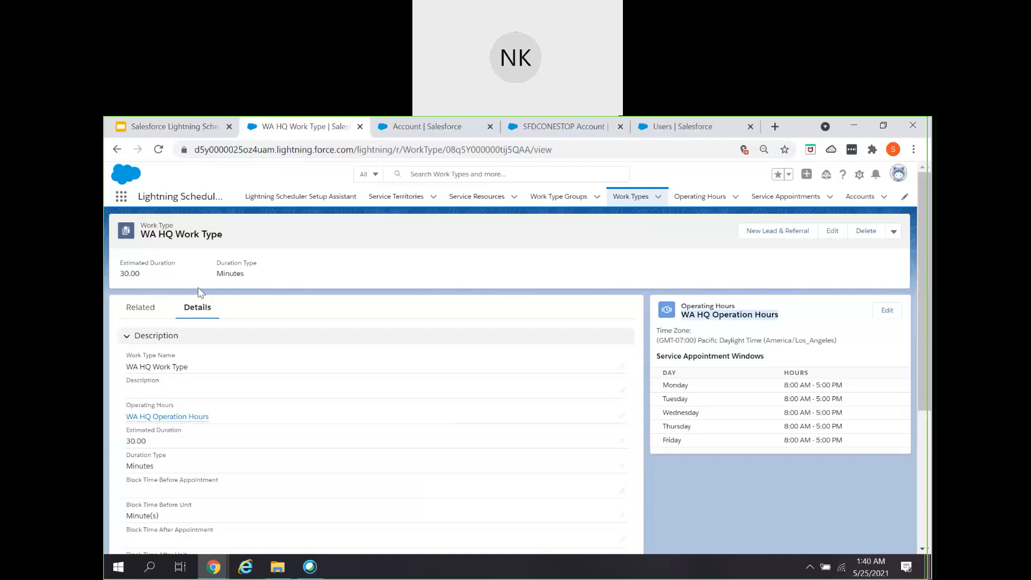
left_click(396, 197)
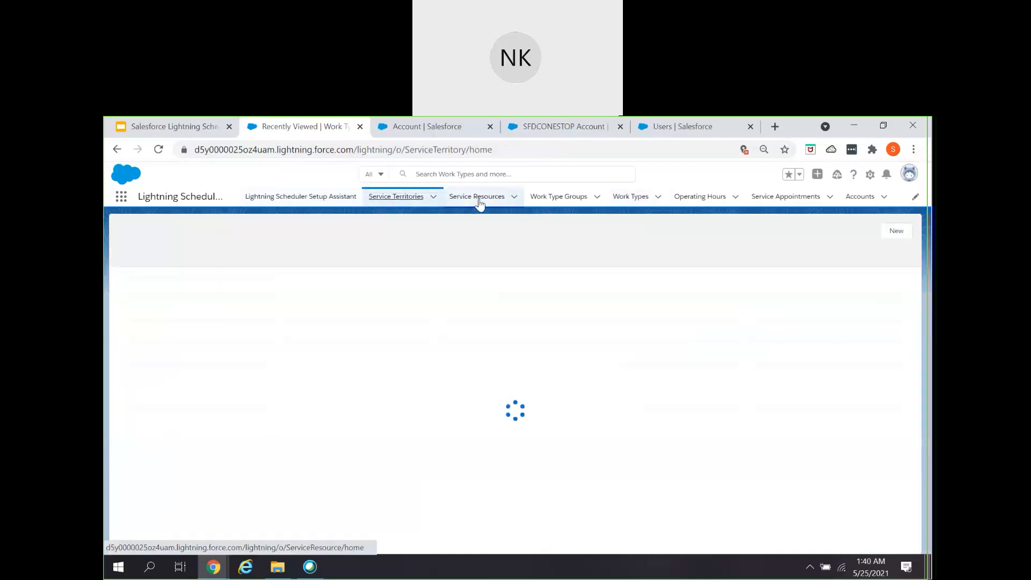
left_click(478, 199)
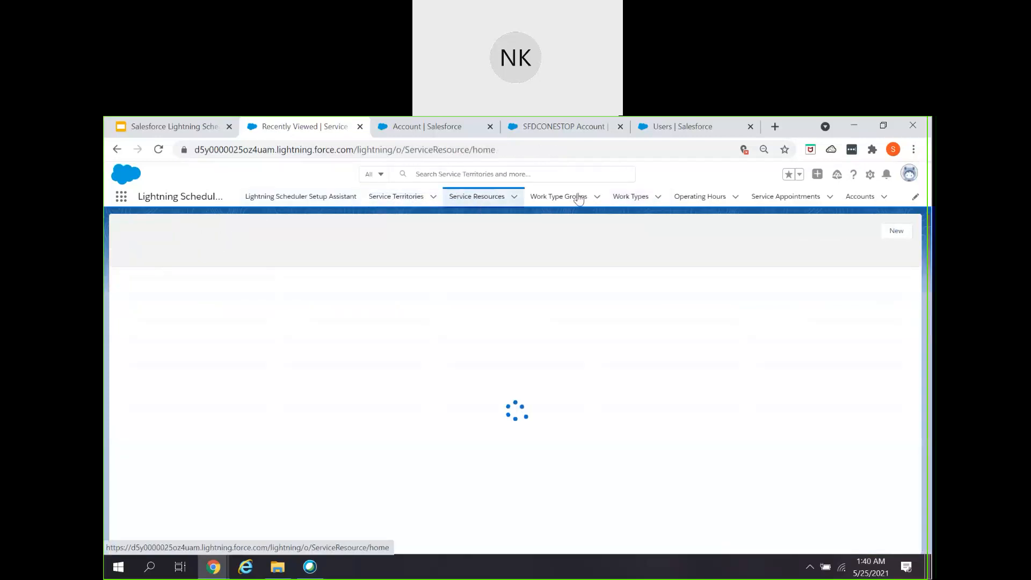
left_click(685, 129)
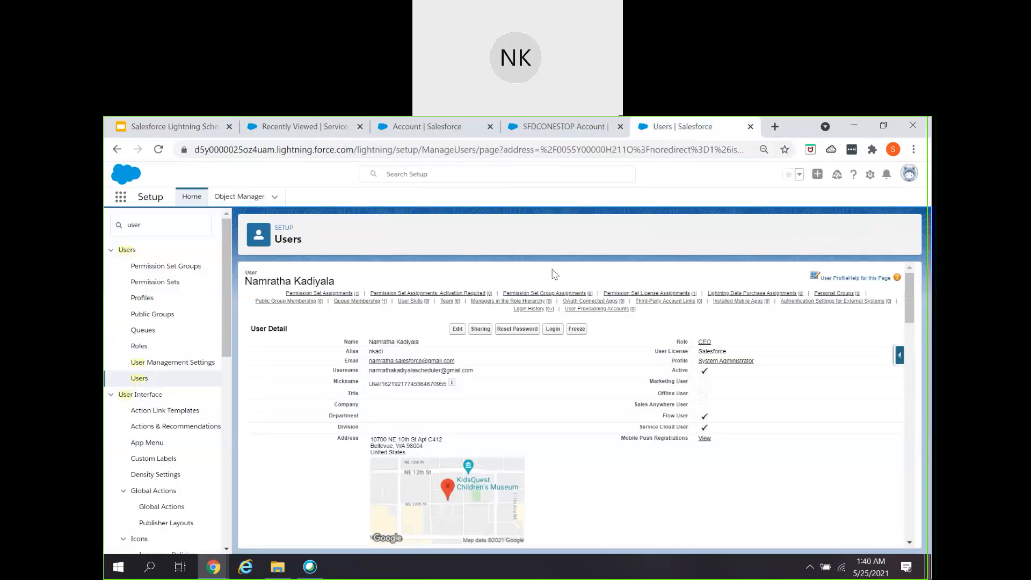
left_click(321, 131)
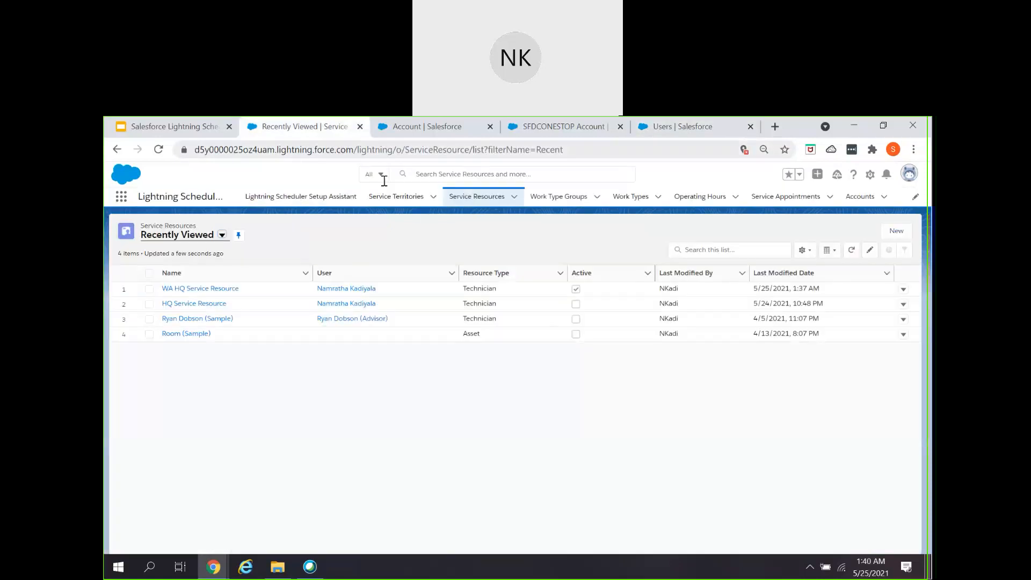
left_click(561, 197)
left_click(645, 202)
left_click(712, 202)
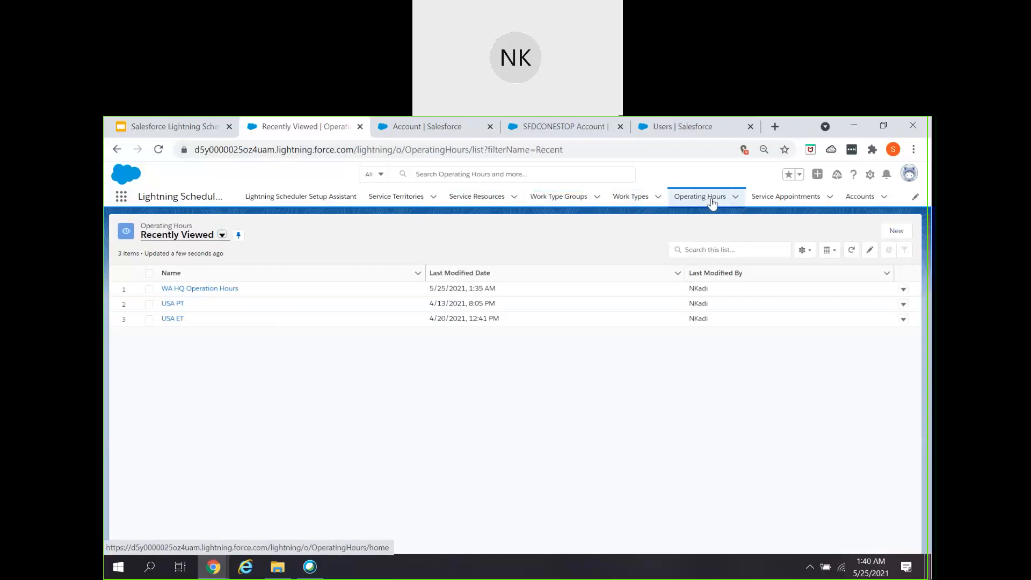
Open the WA HQ Service Territory record and choose WA HQ Service Resource for assignment as a service territory member.
left_click(391, 199)
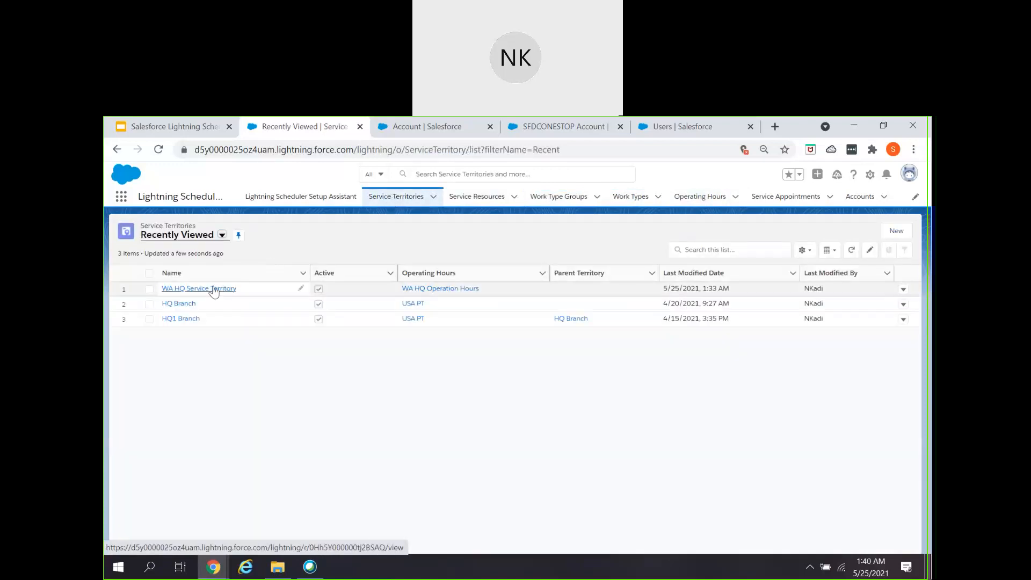
left_click(213, 289)
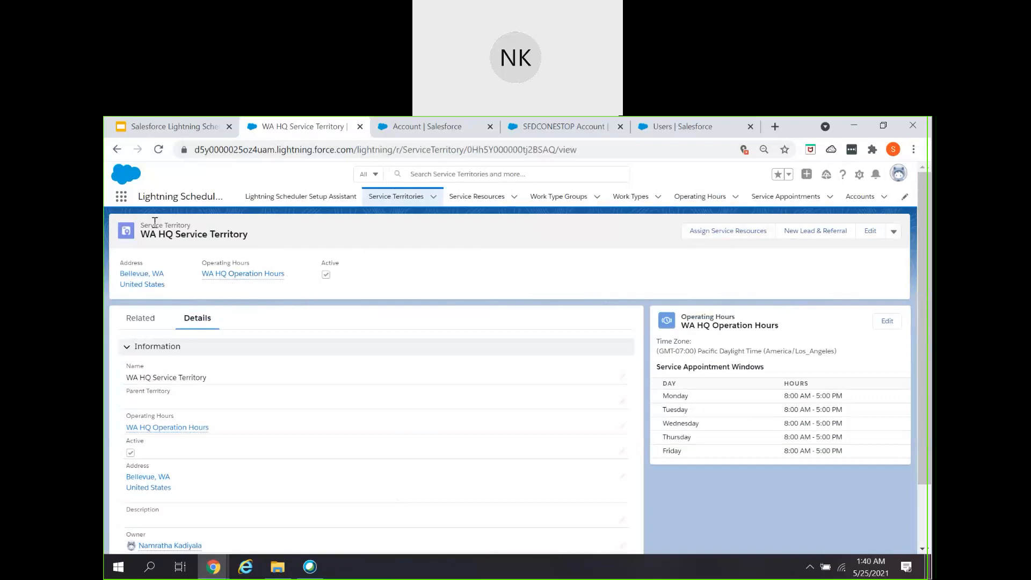
scroll(203, 386, "down", 2)
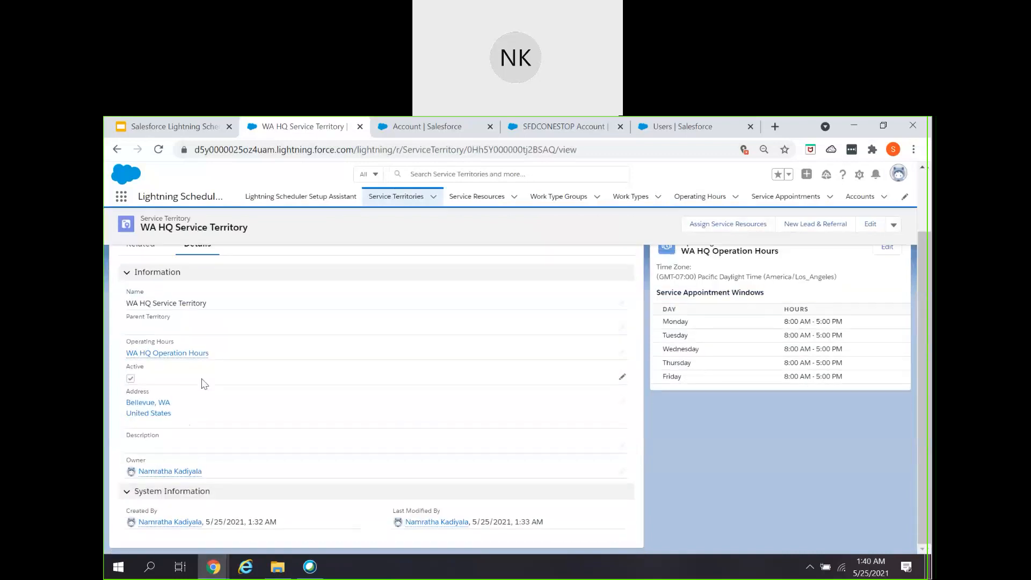
scroll(203, 380, "up", 2)
left_click(140, 319)
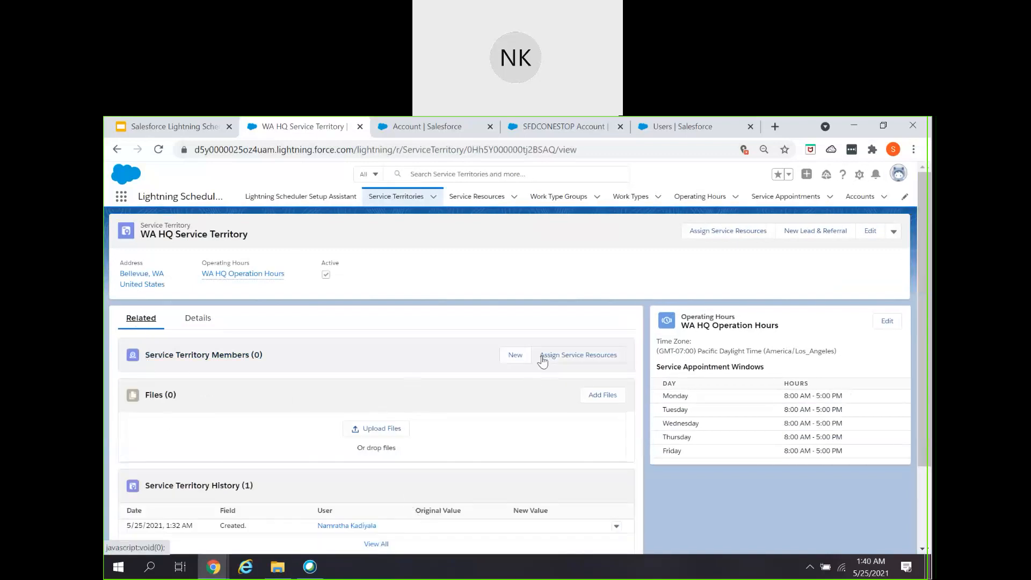
left_click(589, 359)
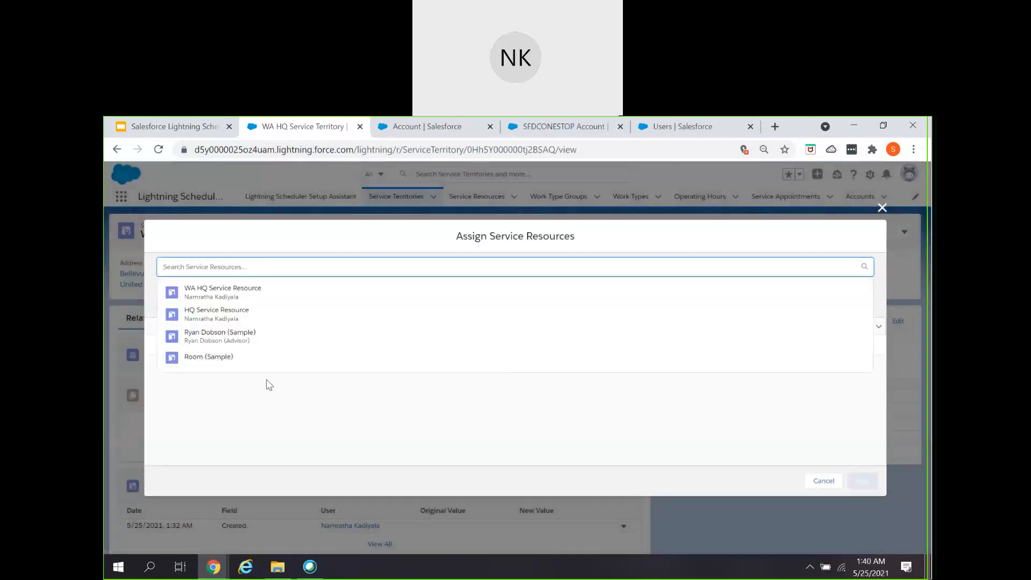
left_click(237, 294)
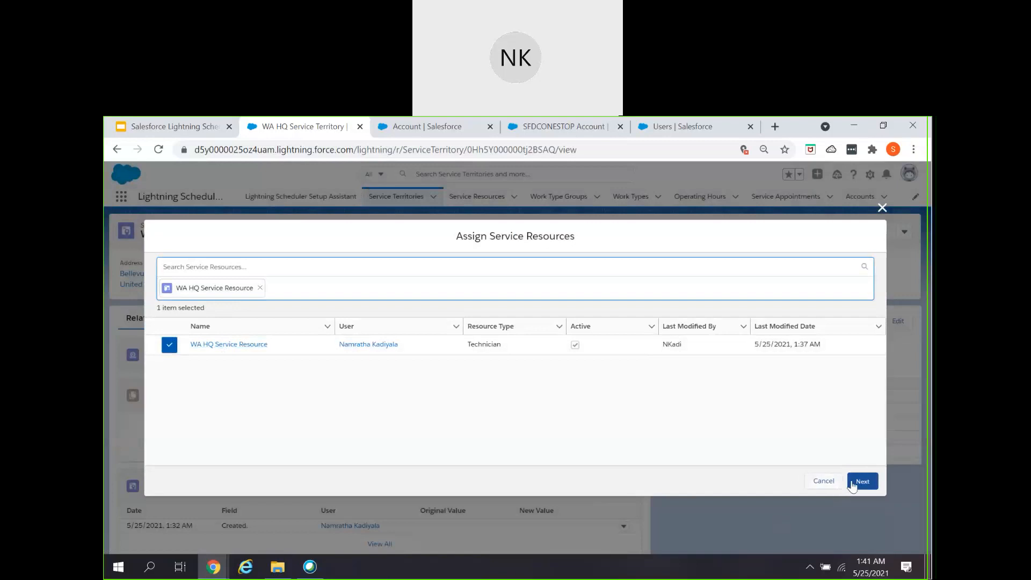
left_click(872, 486)
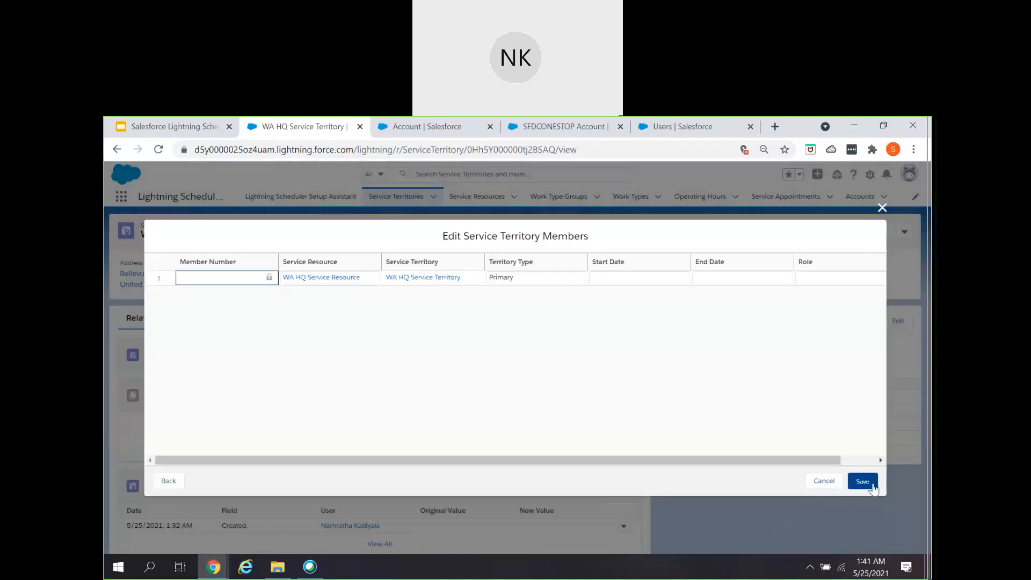
Set the start date of the WA HQ Service Resource's territory membership to May 25, 2021.
left_click(621, 277)
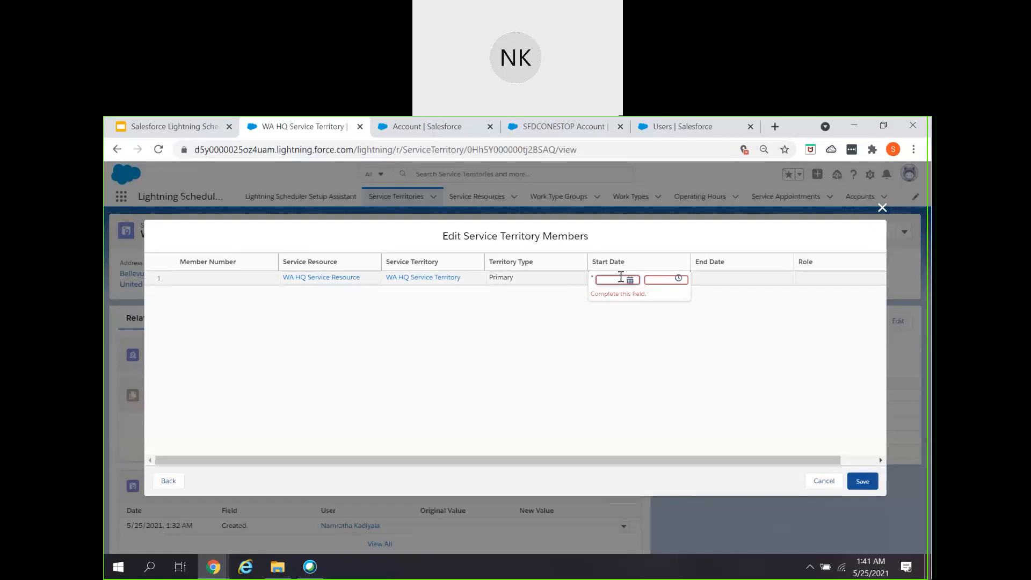
left_click(630, 280)
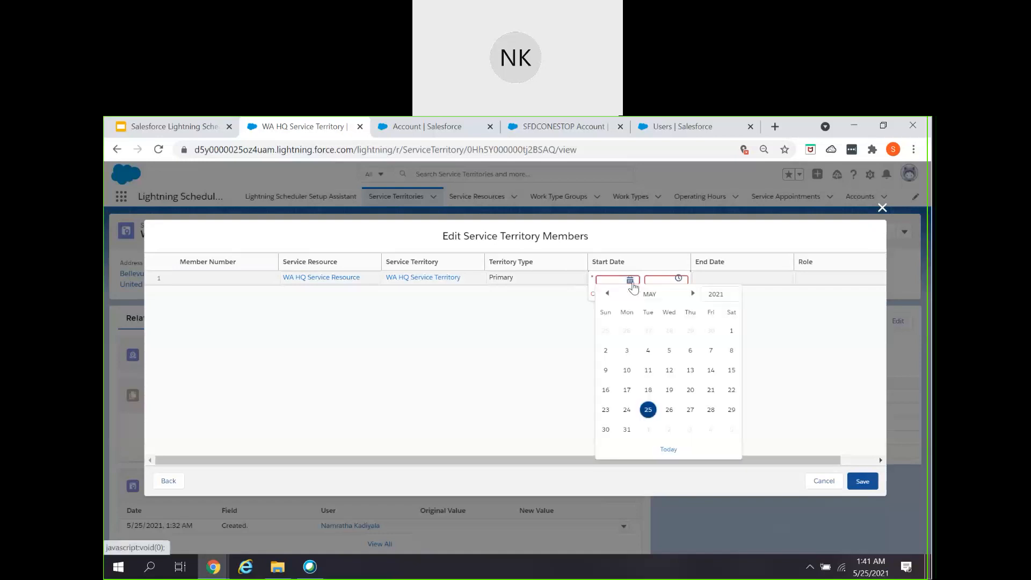
left_click(648, 411)
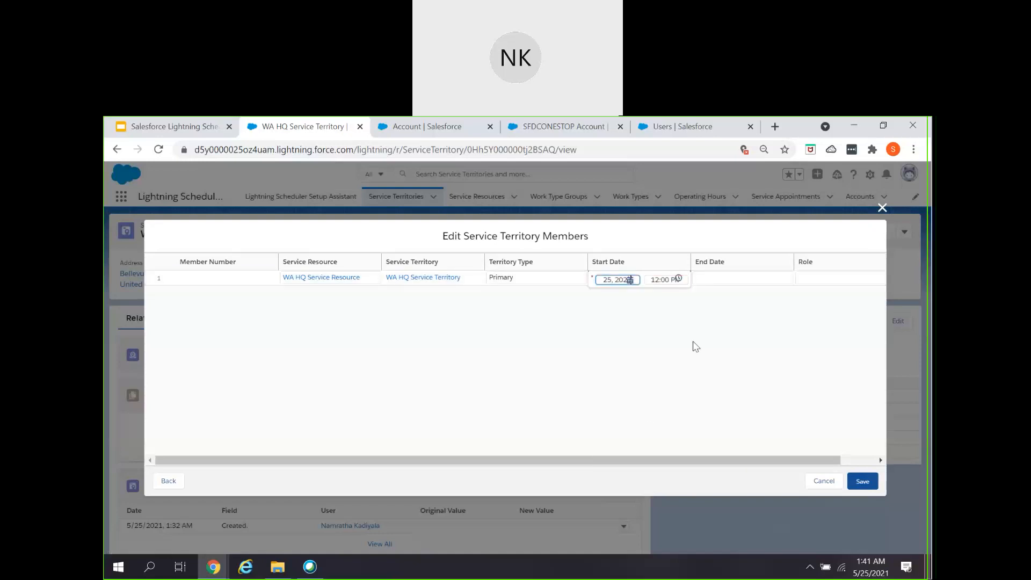
Give the territory membership an end date in May 2022 and save the service territory member.
left_click(717, 279)
left_click(731, 279)
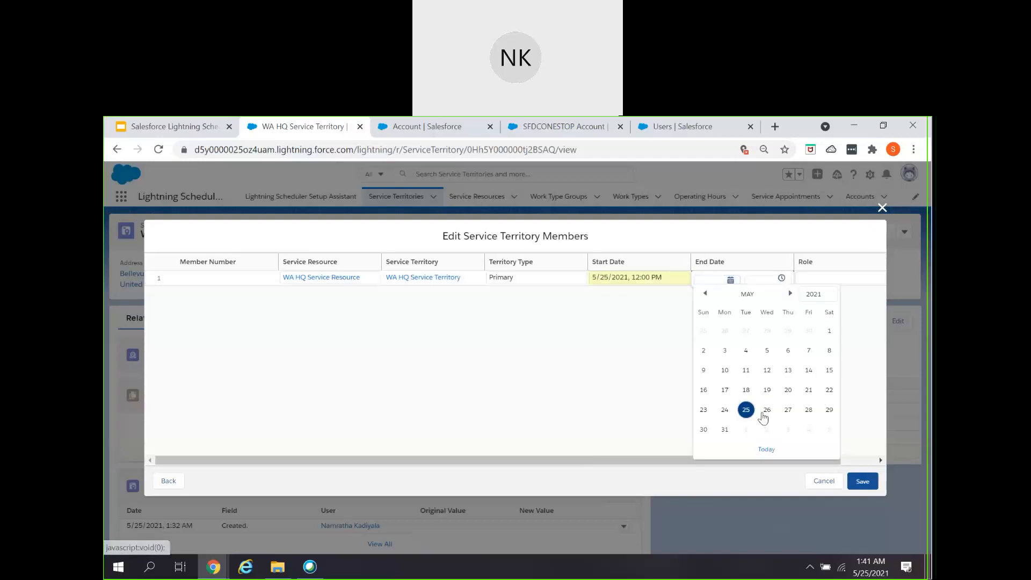
left_click(825, 296)
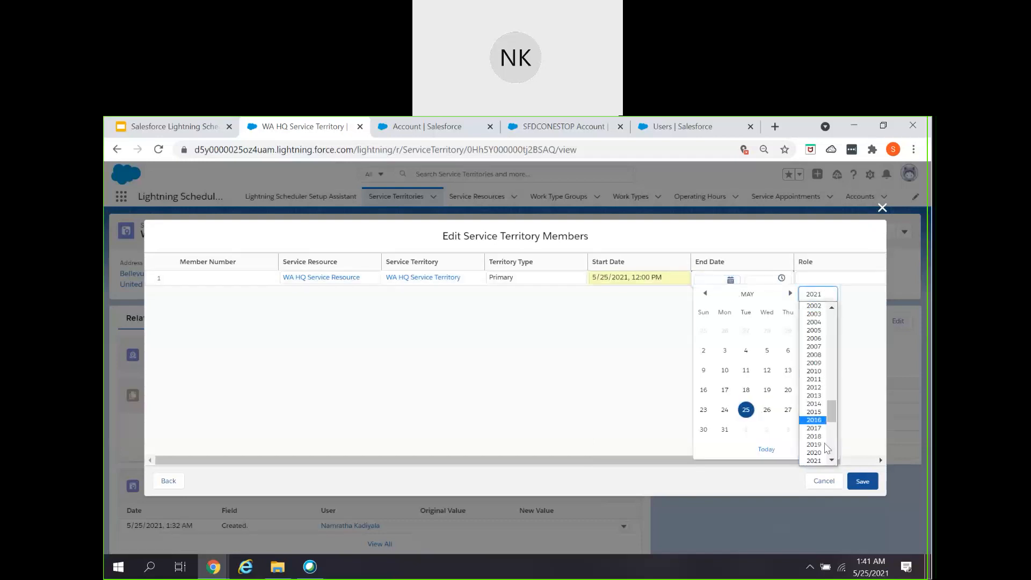
scroll(827, 456, "down", 3)
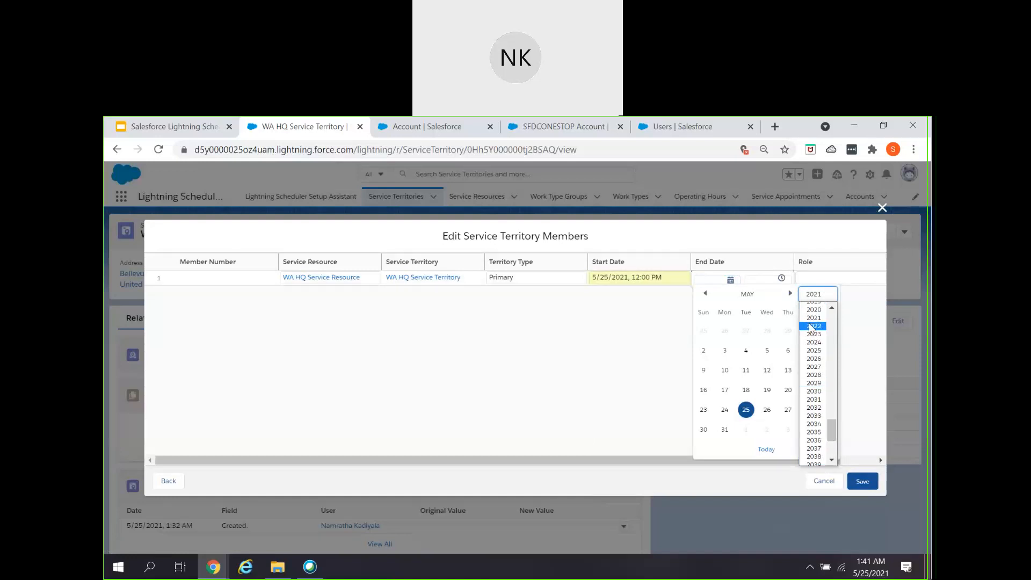
left_click(814, 326)
left_click(746, 409)
left_click(861, 482)
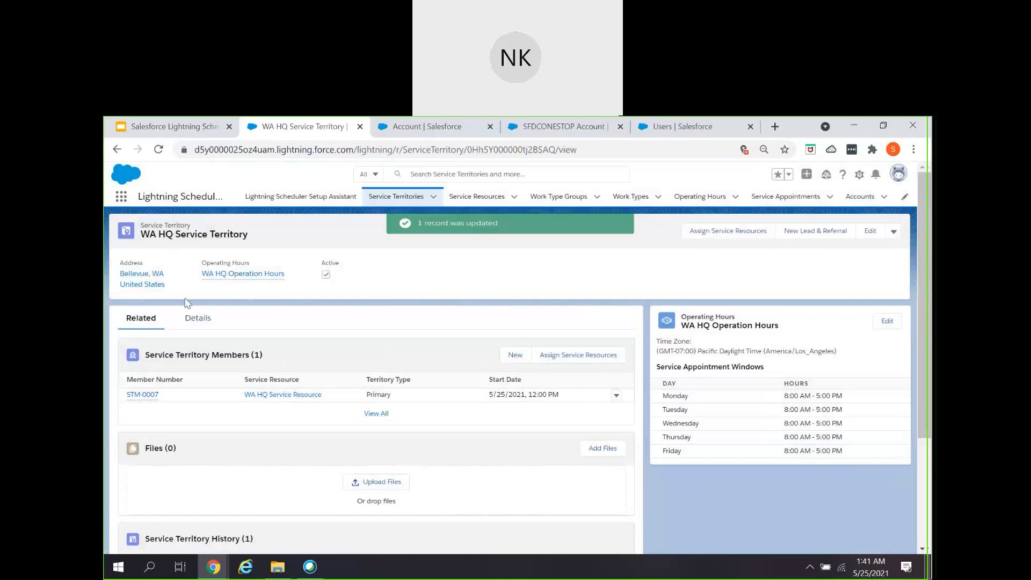
Add WA HQ Work Type as a service territory work type of WA HQ Service Territory and save it.
scroll(302, 448, "down", 3)
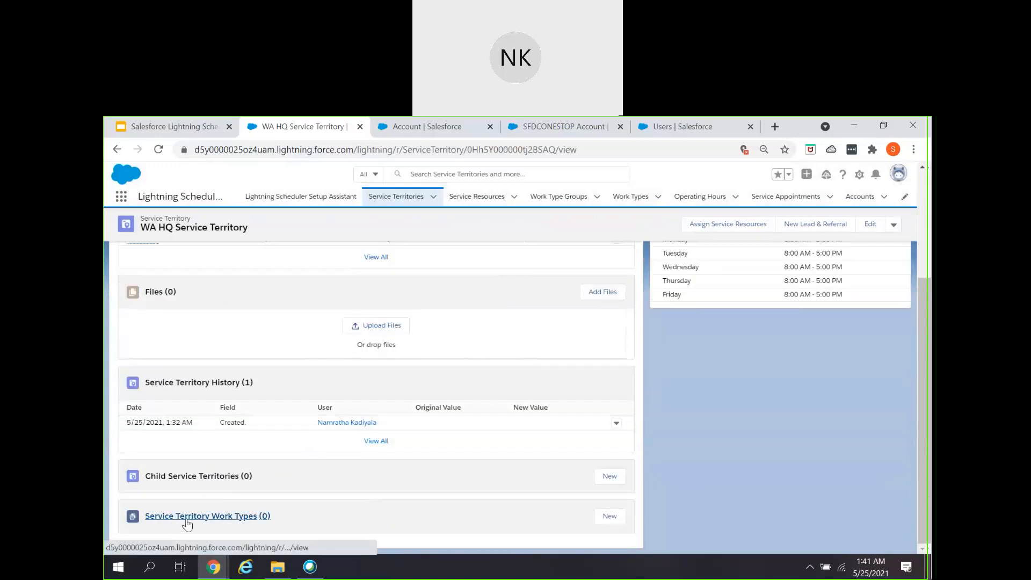
left_click(617, 520)
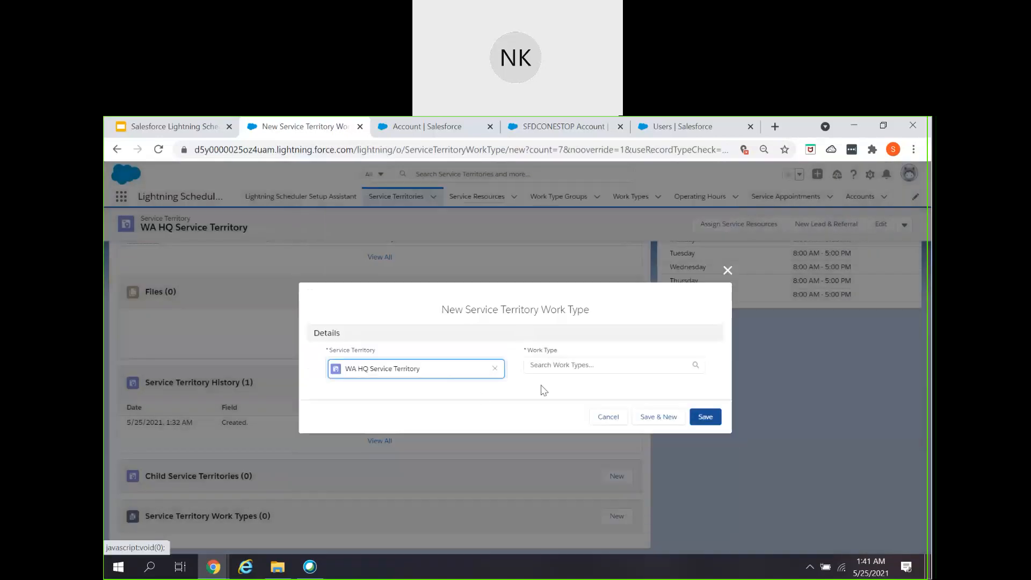
left_click(558, 365)
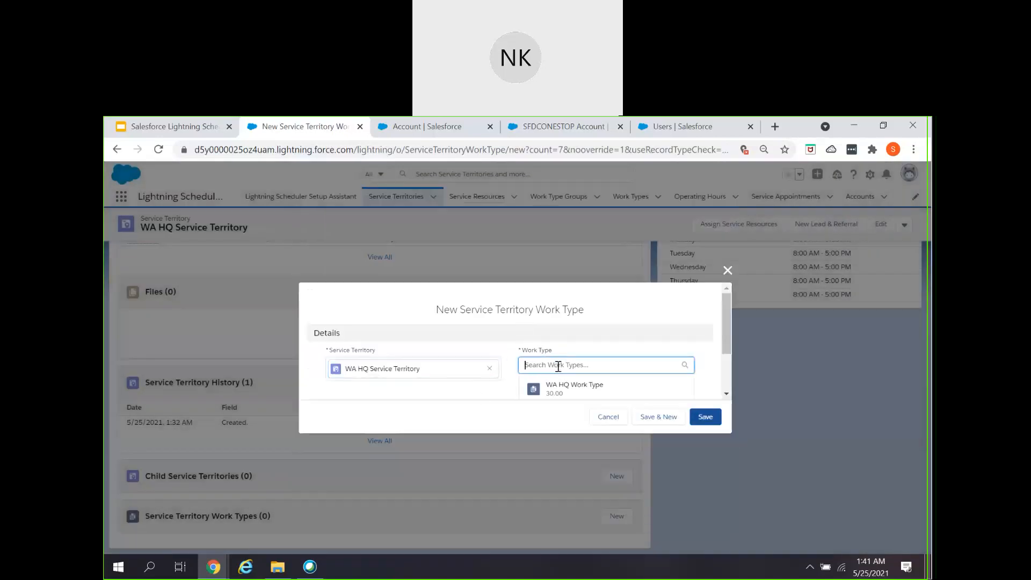
left_click(562, 389)
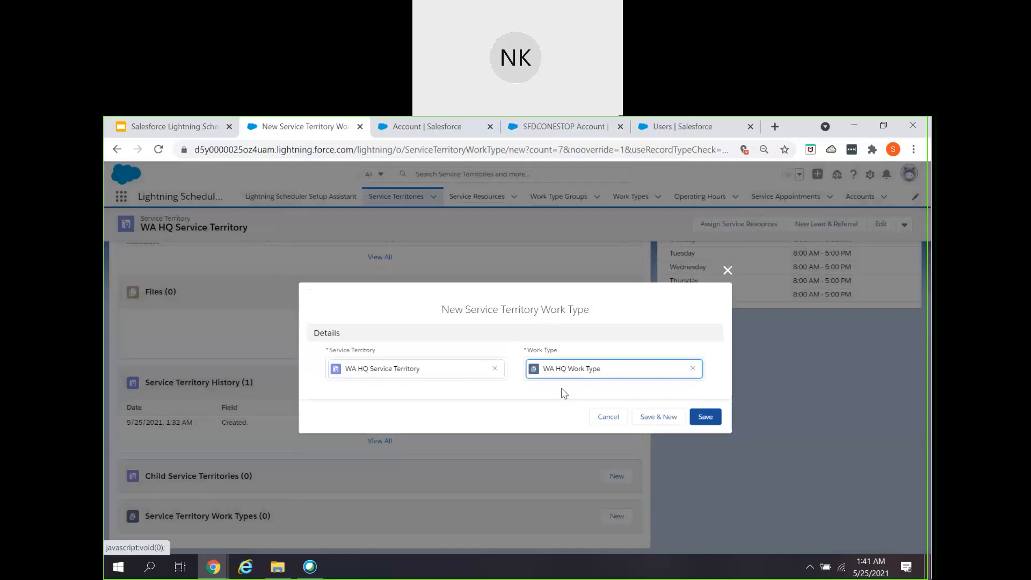
left_click(700, 418)
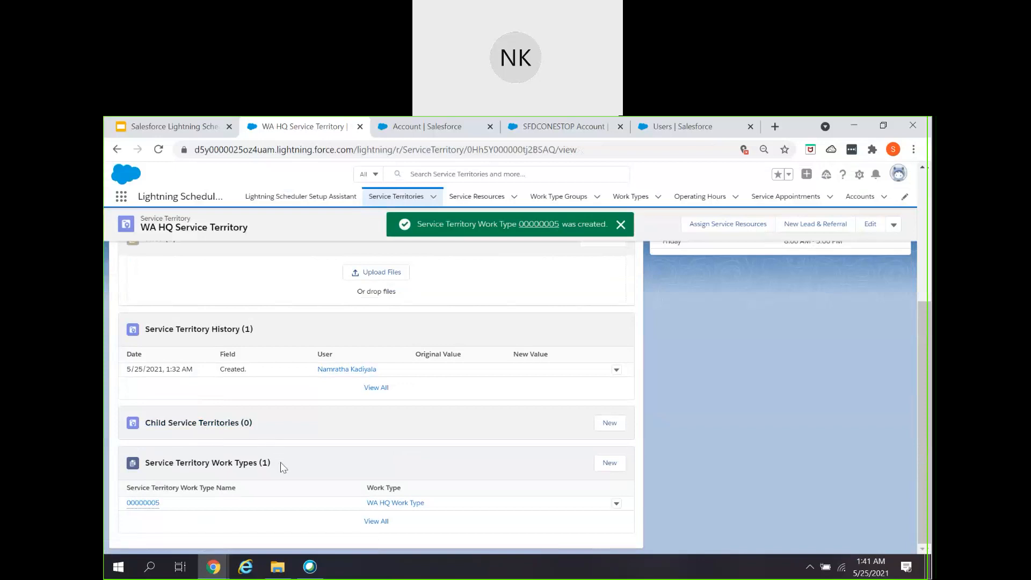
scroll(465, 457, "up", 2)
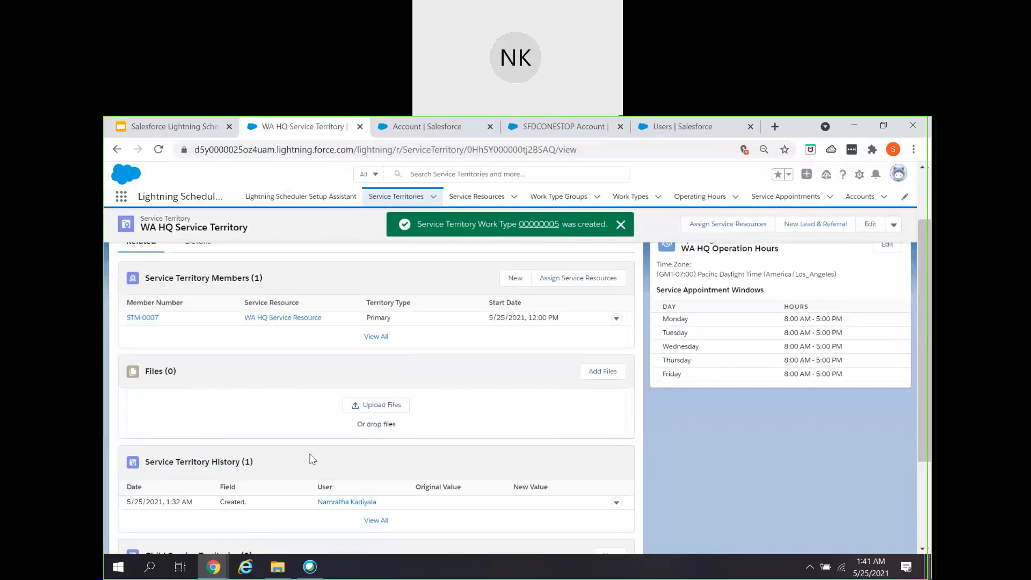
scroll(313, 458, "up", 2)
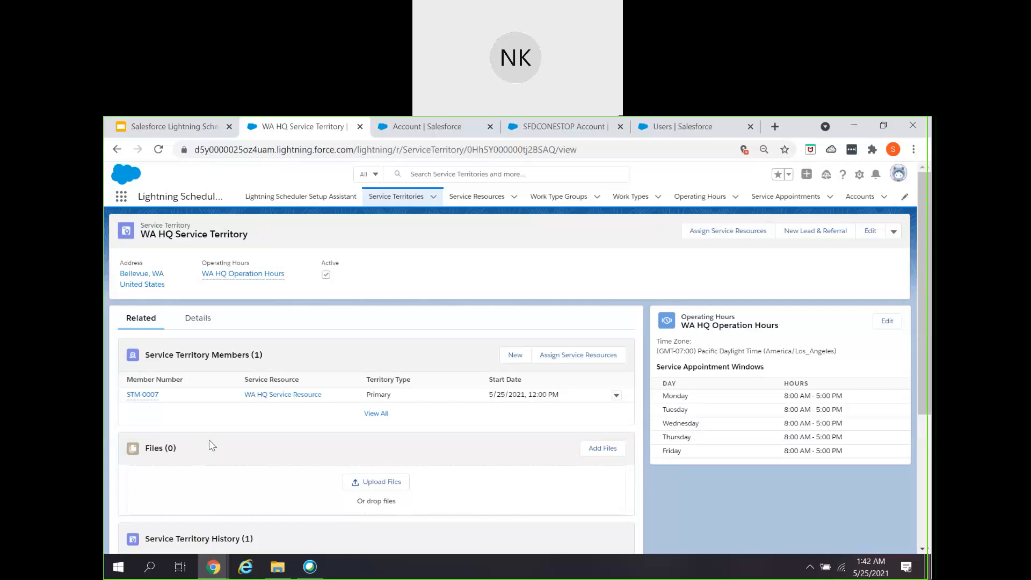
left_click(200, 328)
left_click(141, 321)
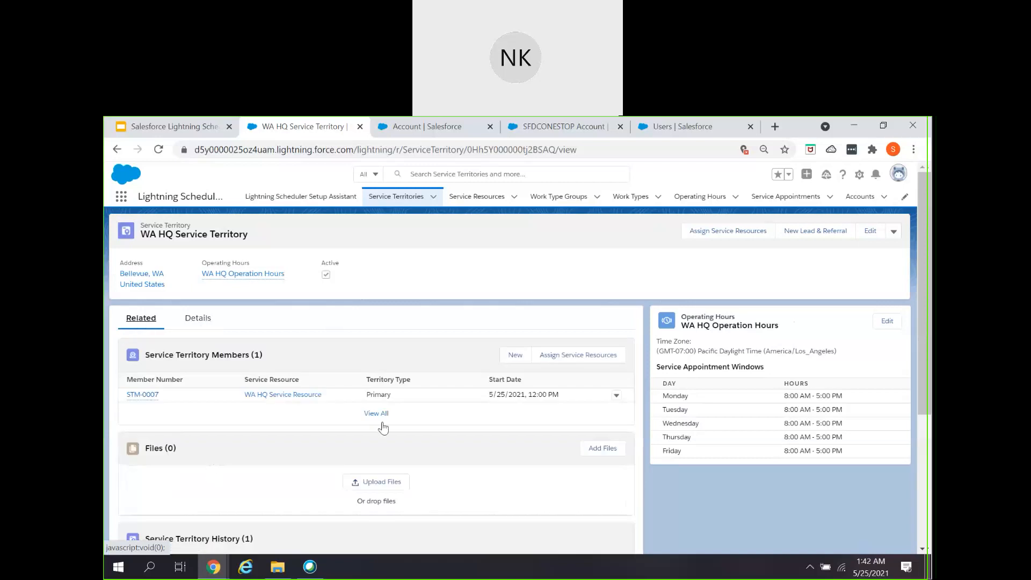
Open the WA HQ Service Resource record and choose the Operations skill for assignment.
left_click(473, 204)
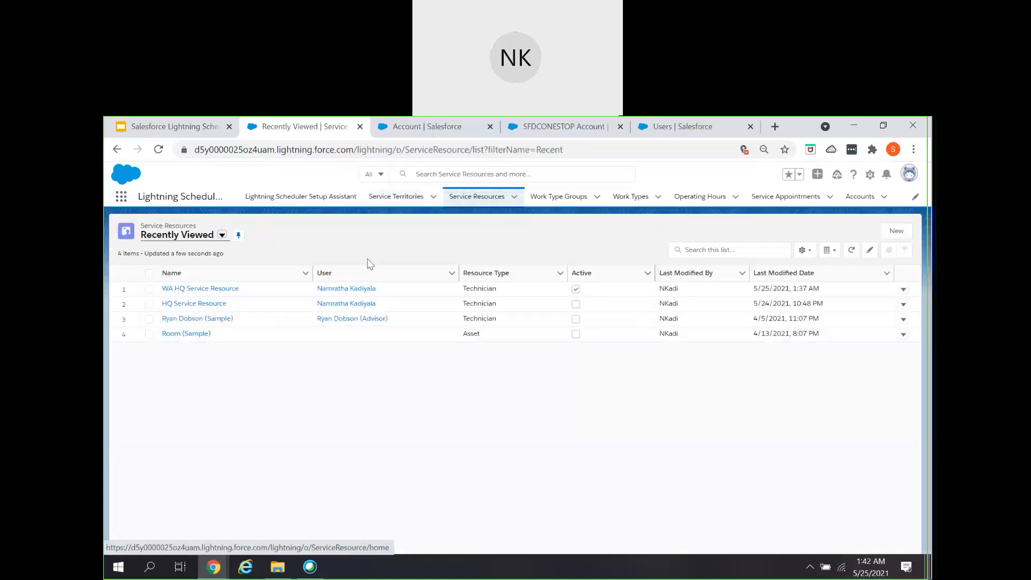
left_click(198, 289)
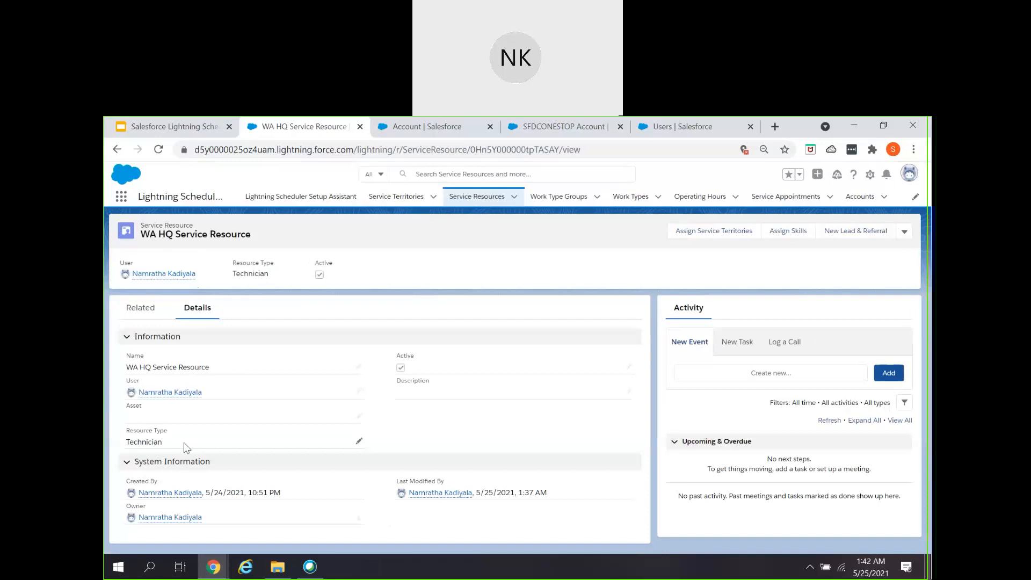
left_click(141, 309)
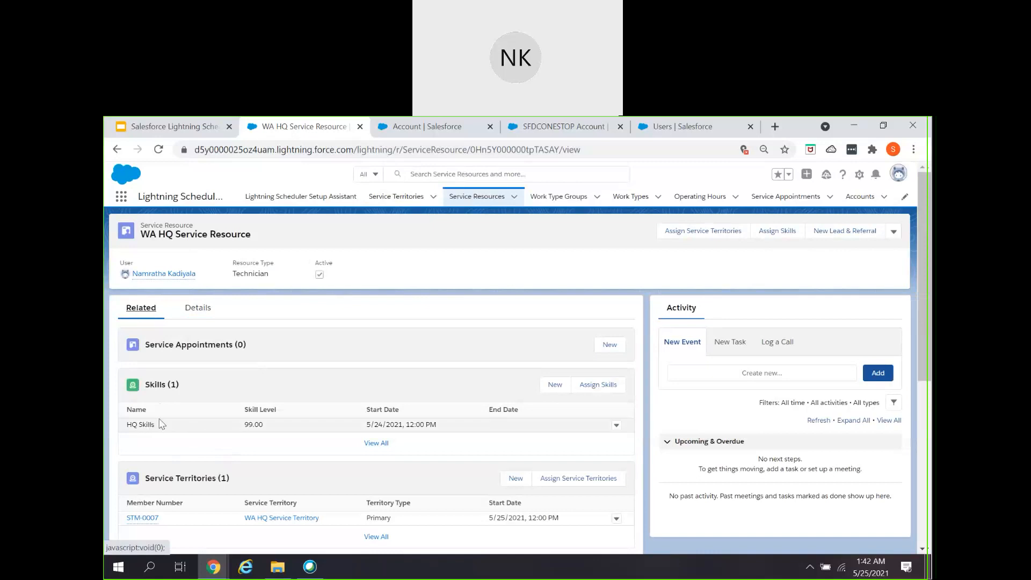
left_click(590, 388)
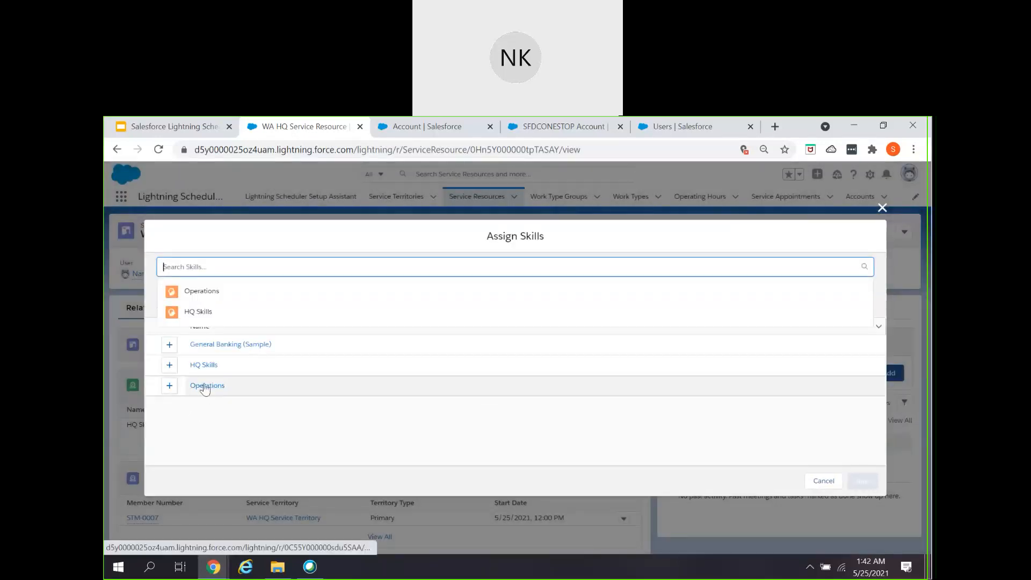
left_click(170, 386)
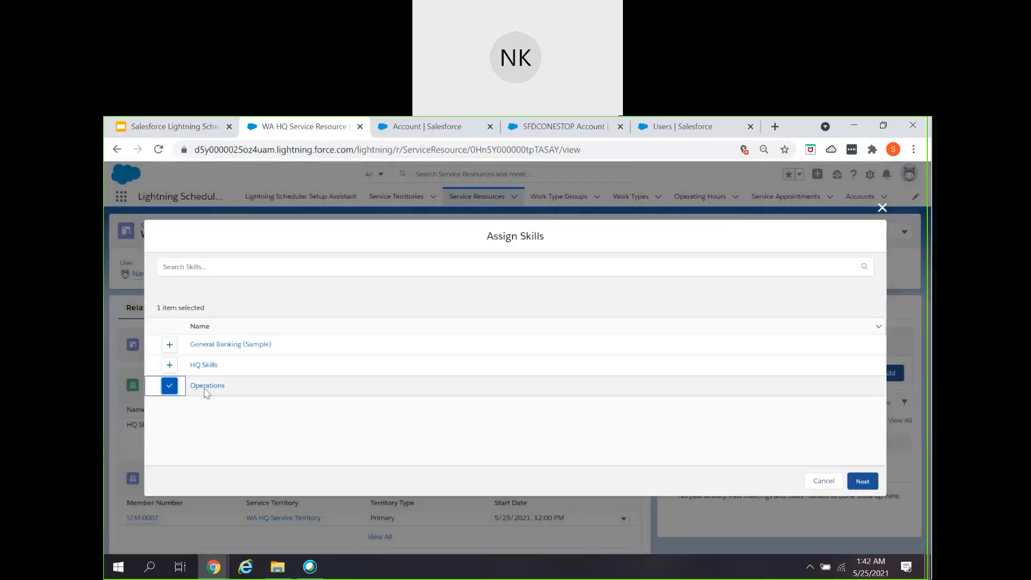
left_click(863, 482)
Set the Operations skill's level to 99 and its start date to May 25, 2021, and save the skill assignment.
left_click(406, 278)
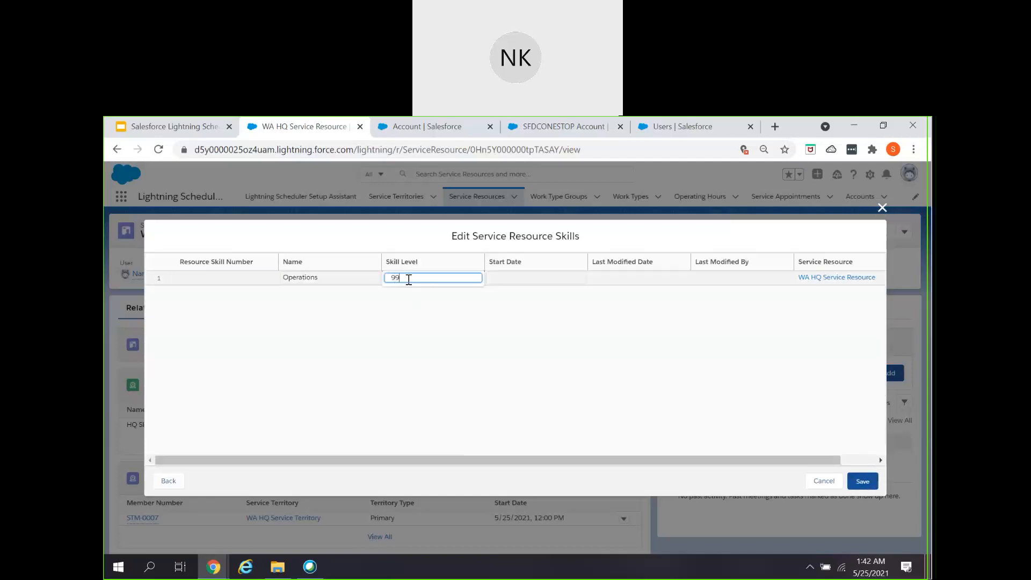
left_click(408, 321)
left_click(519, 278)
left_click(527, 280)
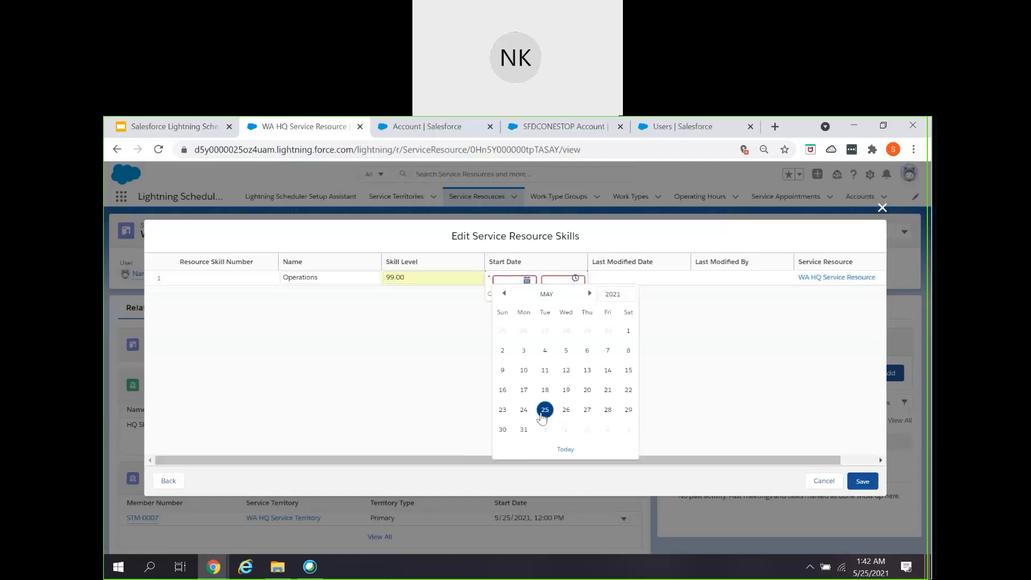
left_click(544, 414)
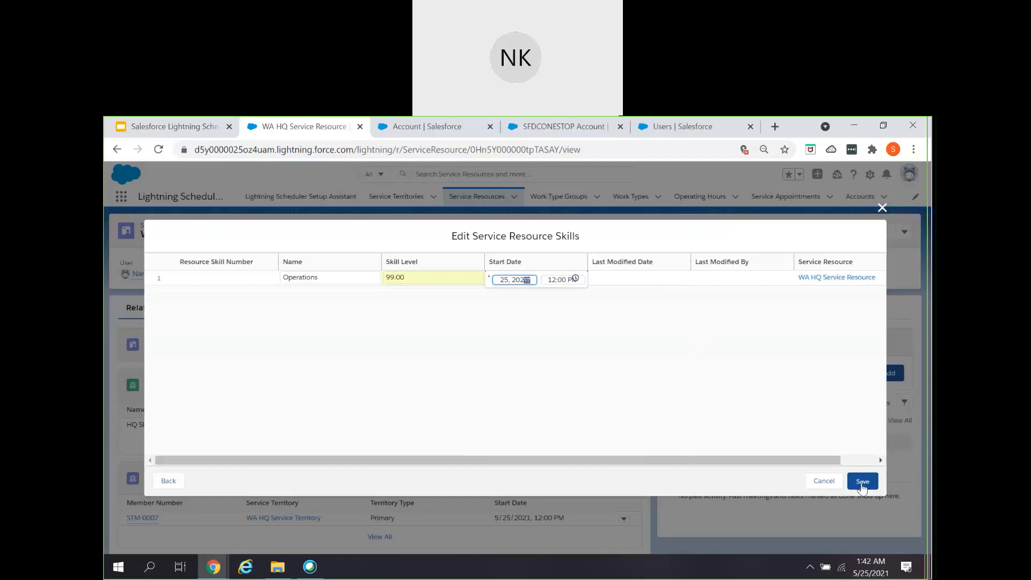
left_click(863, 483)
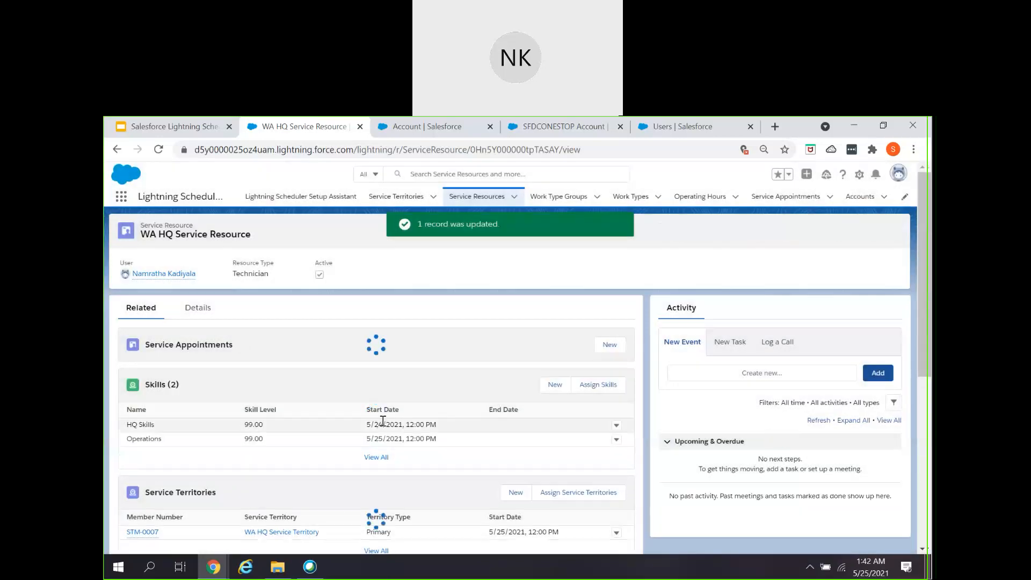
Delete the HQ Skills entry from the WA HQ Service Resource's skills.
scroll(382, 420, "down", 2)
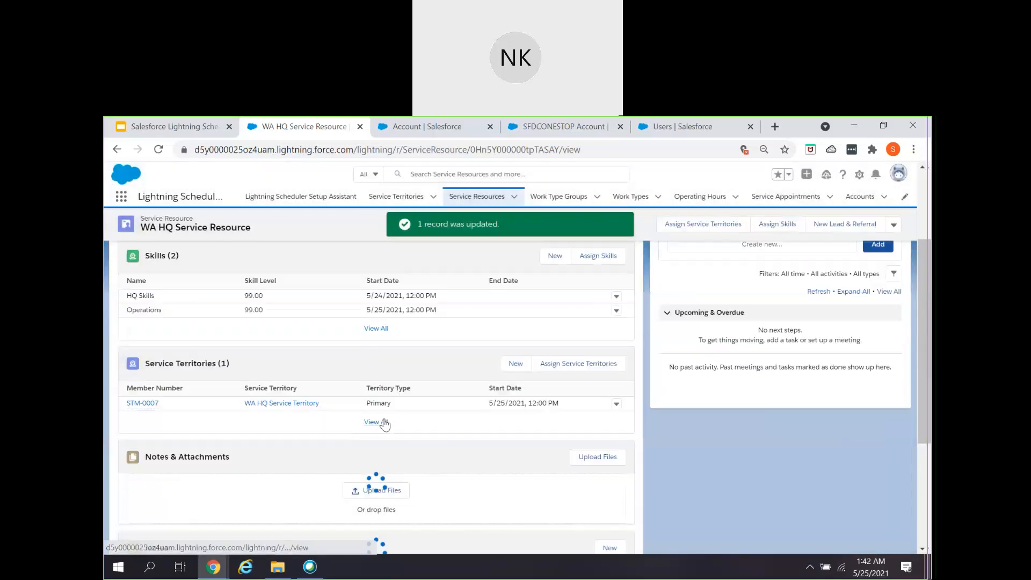
left_click(617, 297)
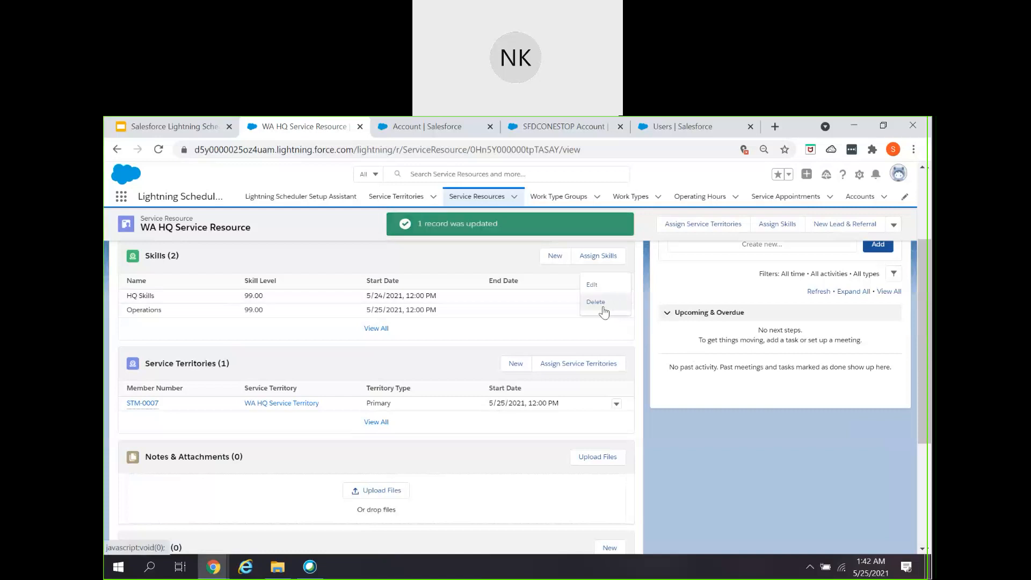
left_click(603, 310)
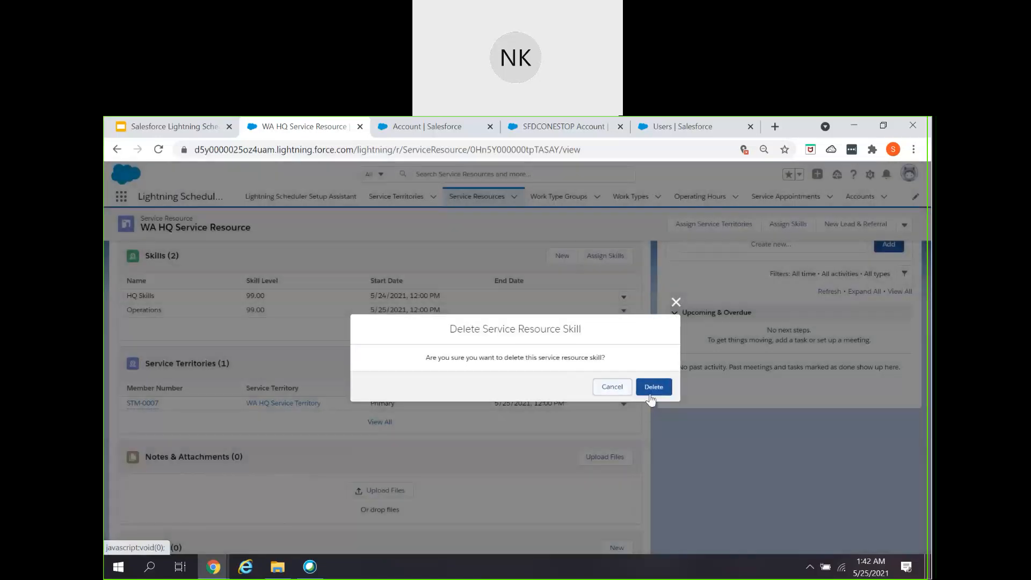
left_click(651, 388)
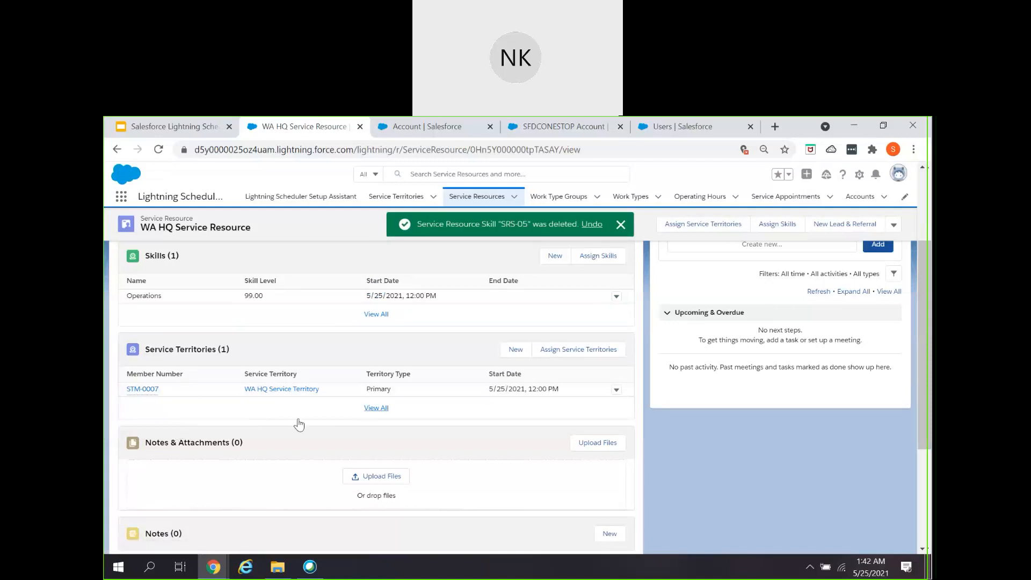
Review the WA HQ Service Resource's skills and service territories, and the territories offered for assignment.
scroll(246, 356, "up", 3)
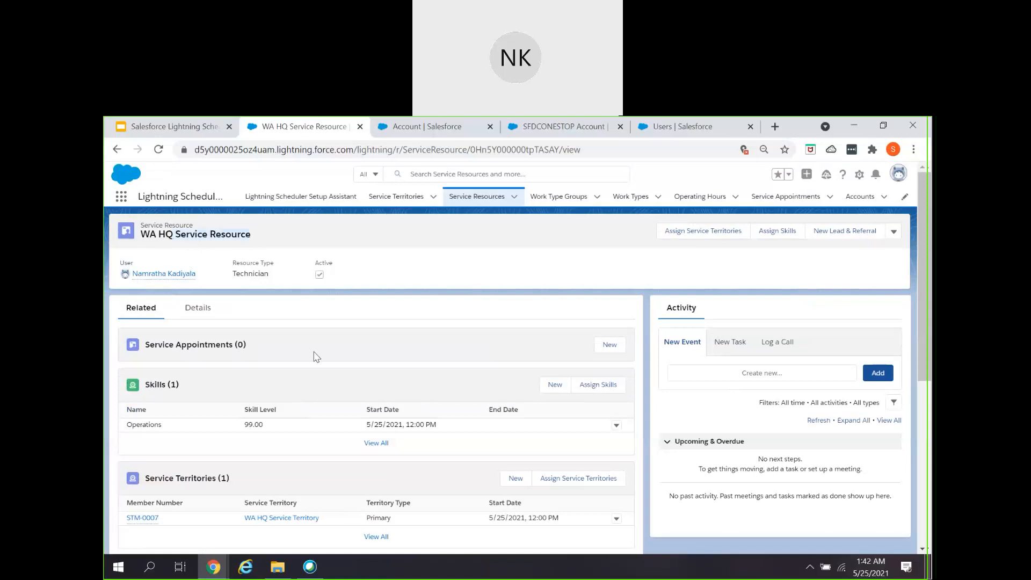
scroll(335, 330, "down", 3)
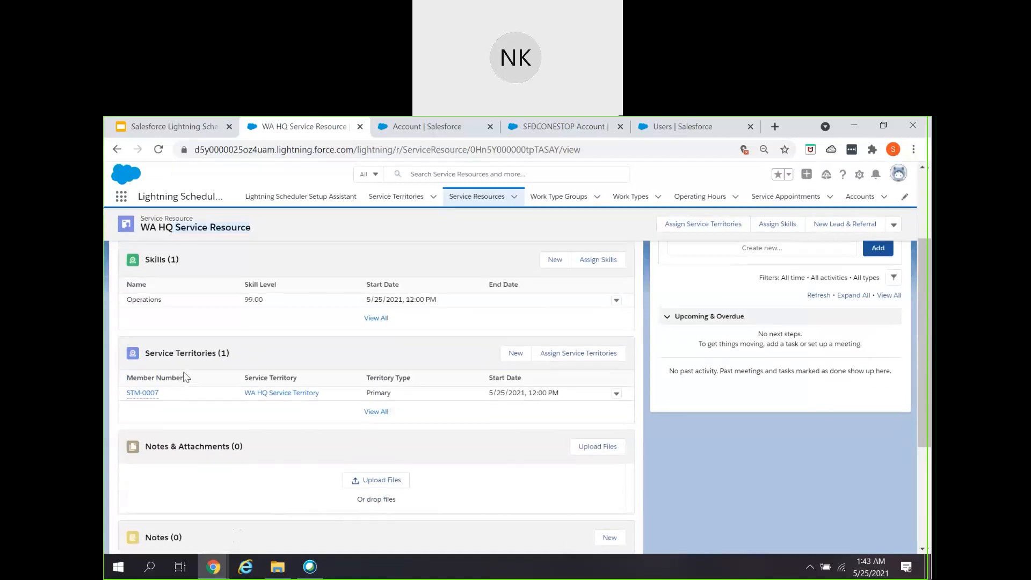
scroll(203, 350, "down", 3)
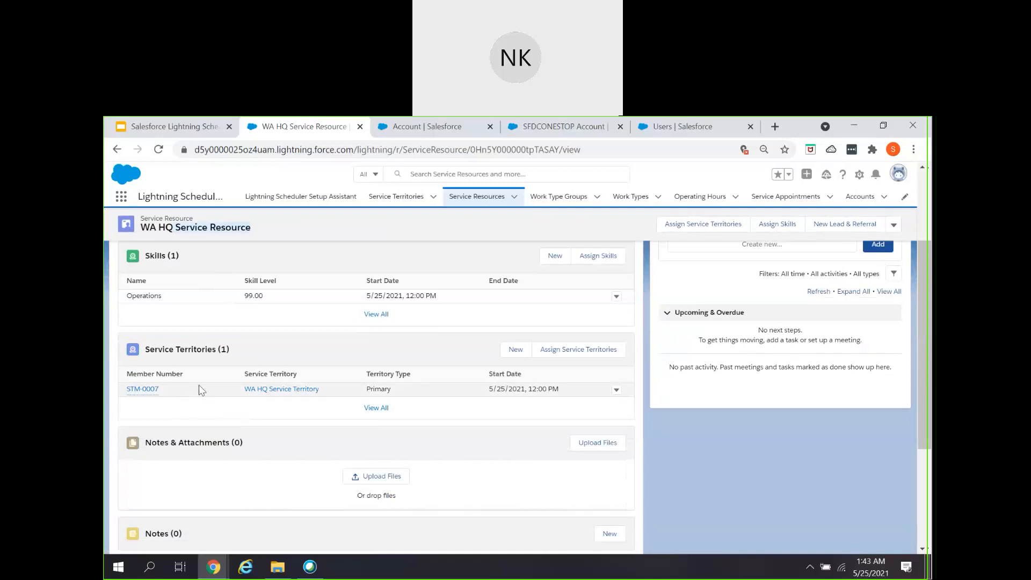
scroll(285, 317, "up", 3)
scroll(508, 313, "down", 3)
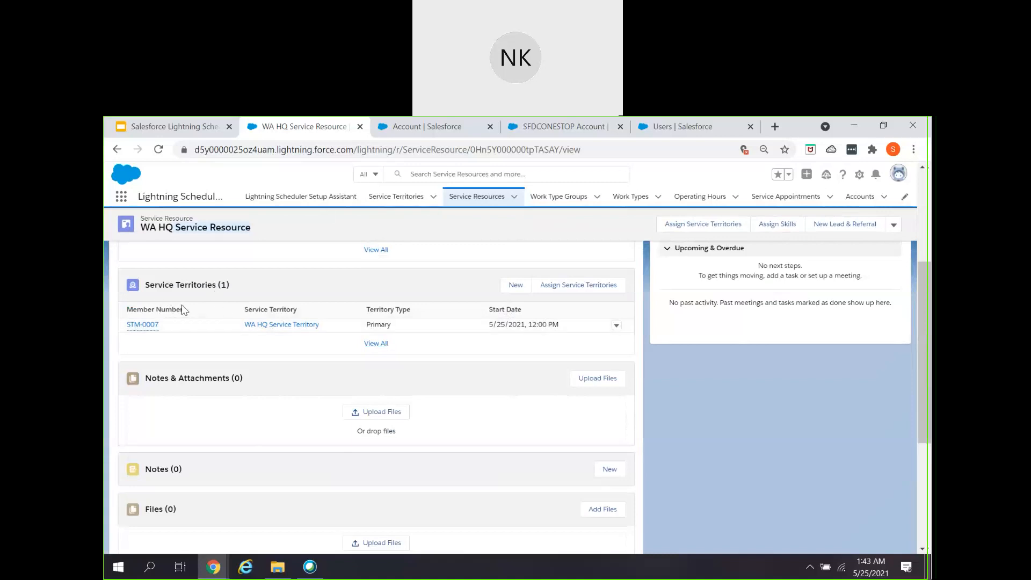
left_click(587, 287)
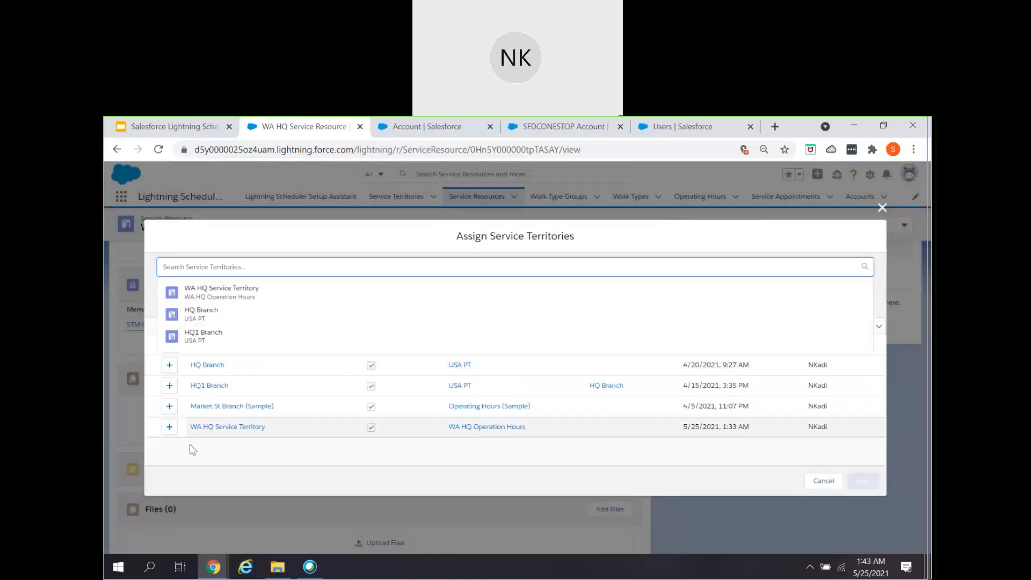
left_click(225, 461)
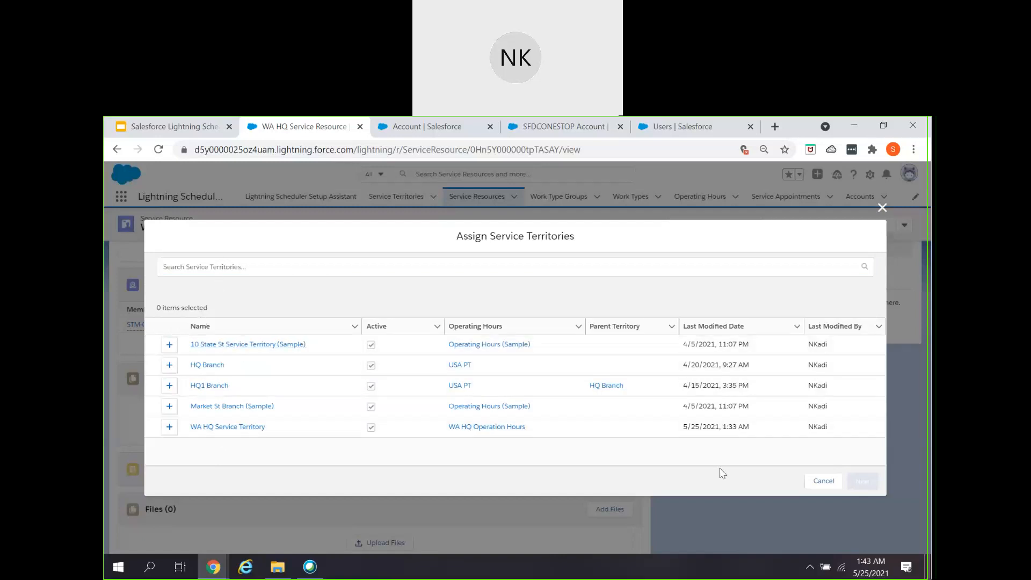
left_click(815, 483)
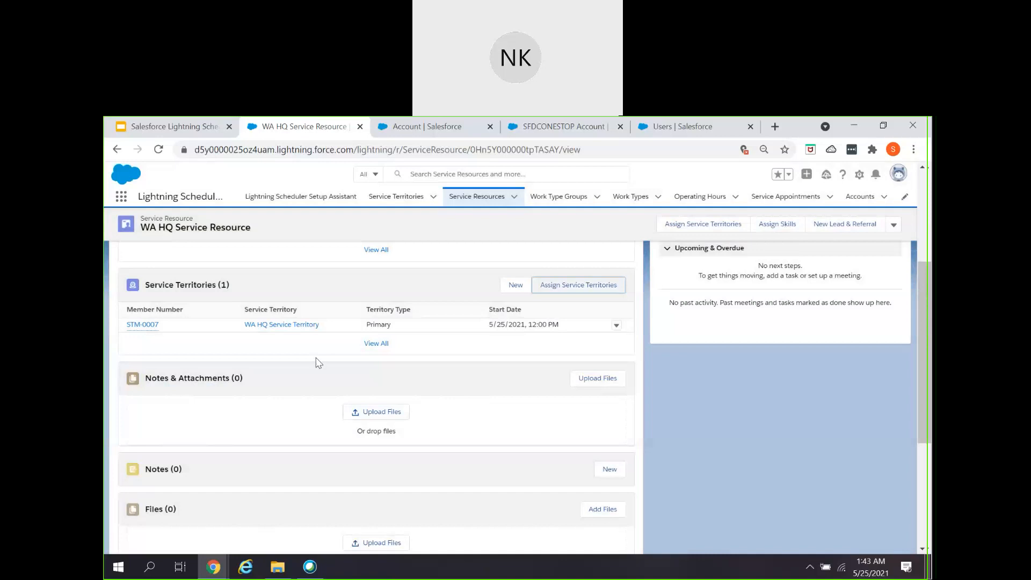
Open the WA HA Operations Work Type Group record and show its related records.
scroll(316, 360, "down", 3)
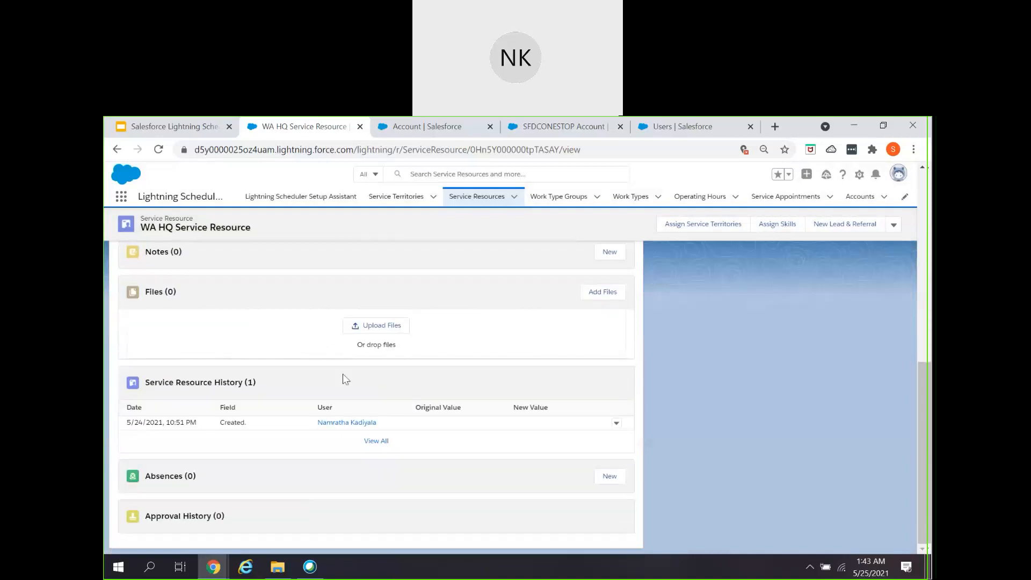
scroll(344, 376, "up", 8)
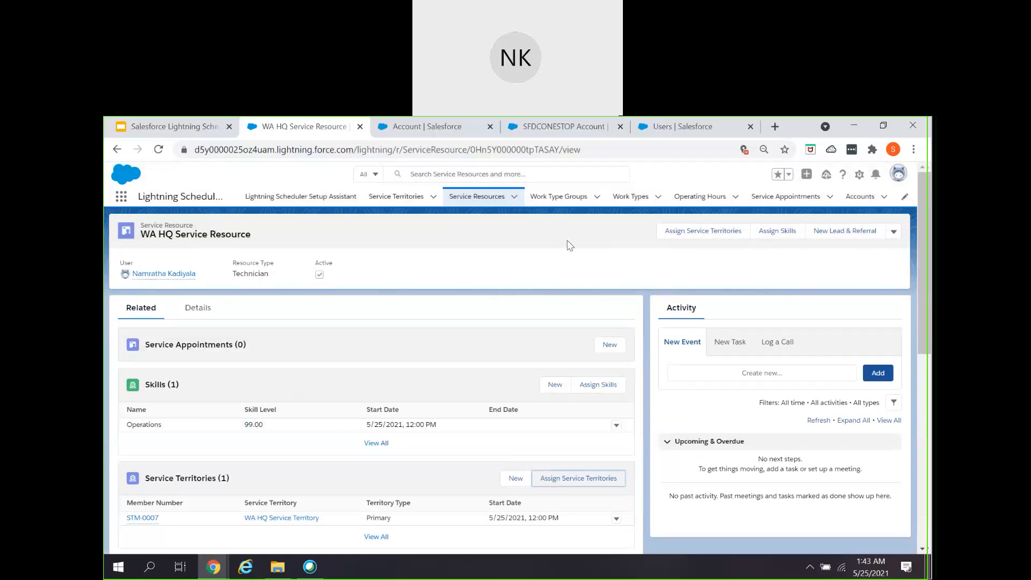
left_click(569, 198)
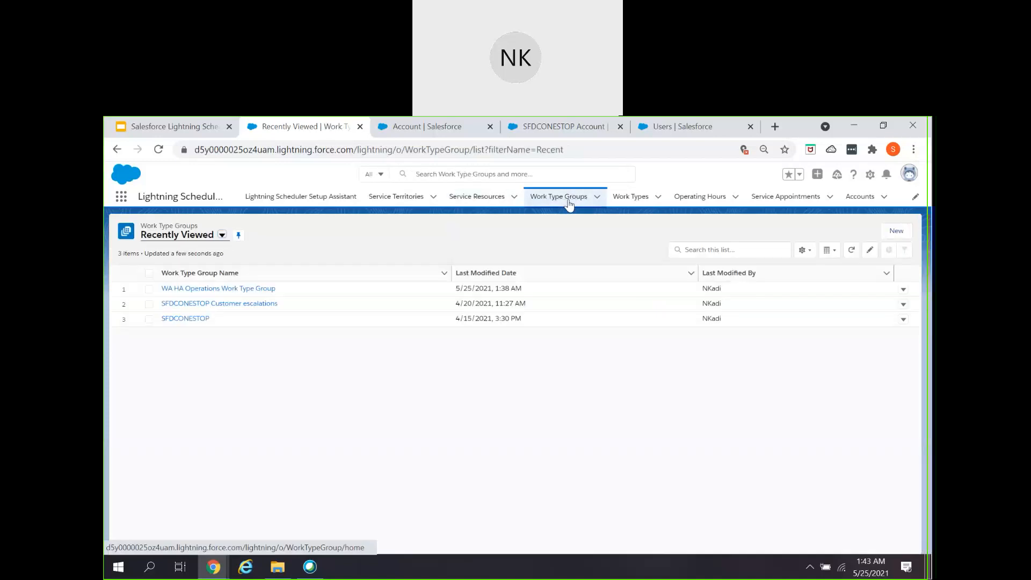
left_click(232, 291)
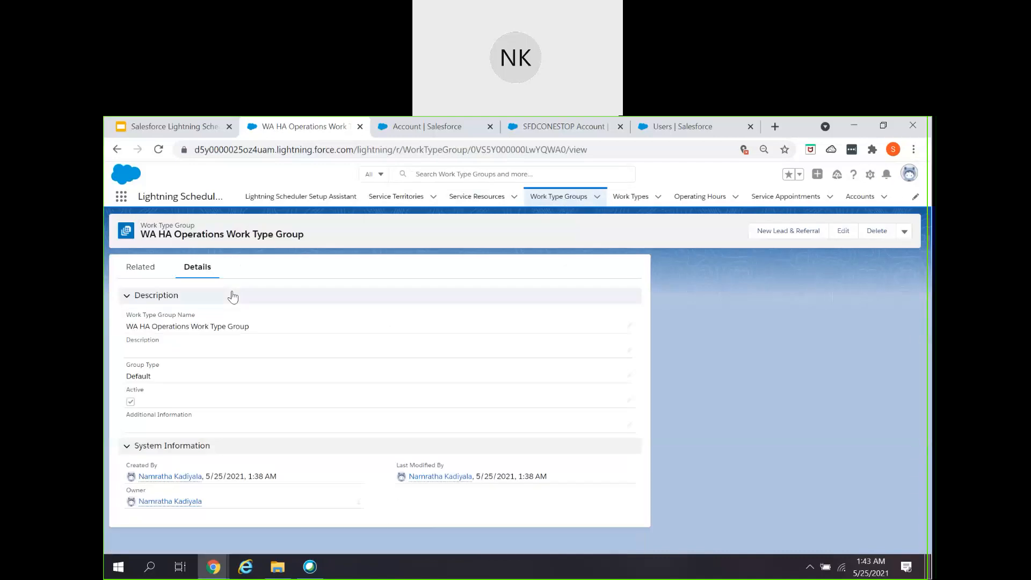
left_click(145, 277)
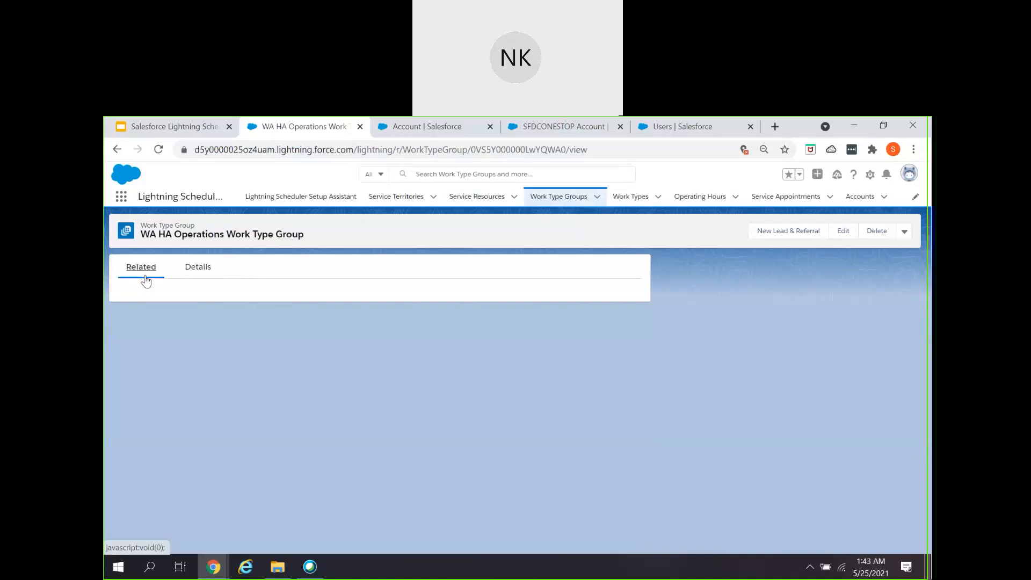
Add WA HQ Work Type as a member of the WA HA Operations Work Type Group and save it.
scroll(392, 419, "down", 1)
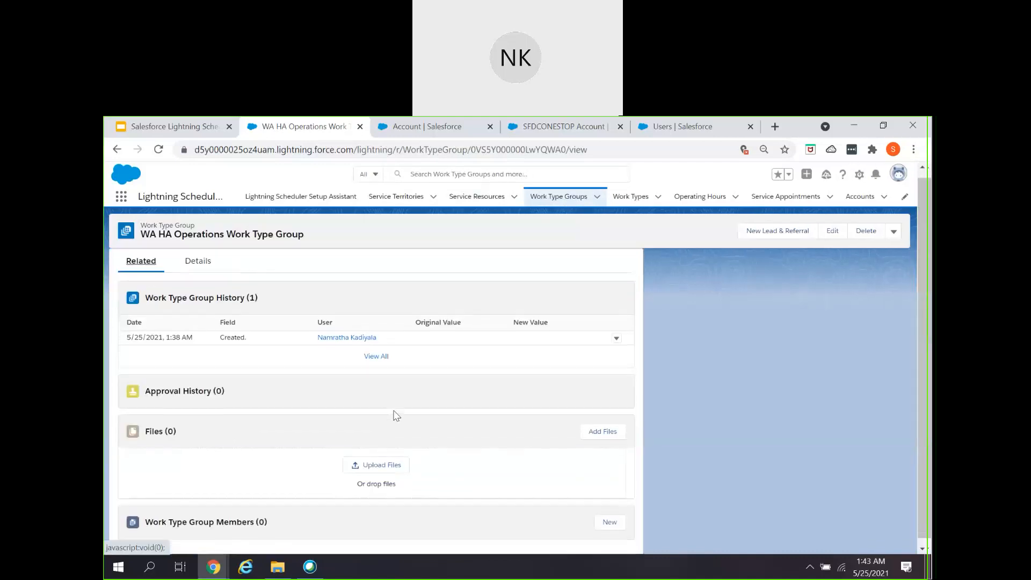
scroll(395, 397, "up", 1)
scroll(398, 392, "down", 1)
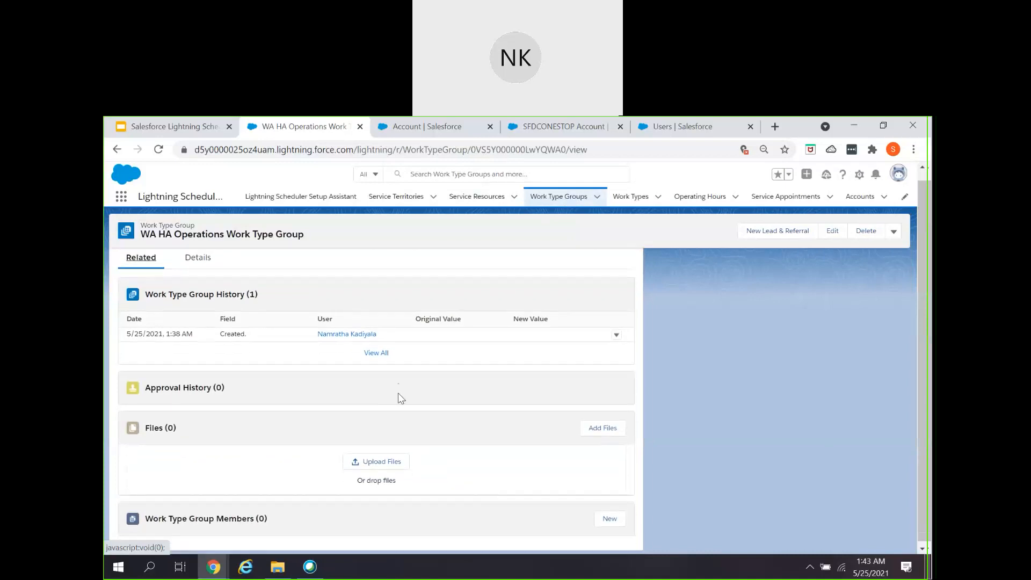
left_click(610, 515)
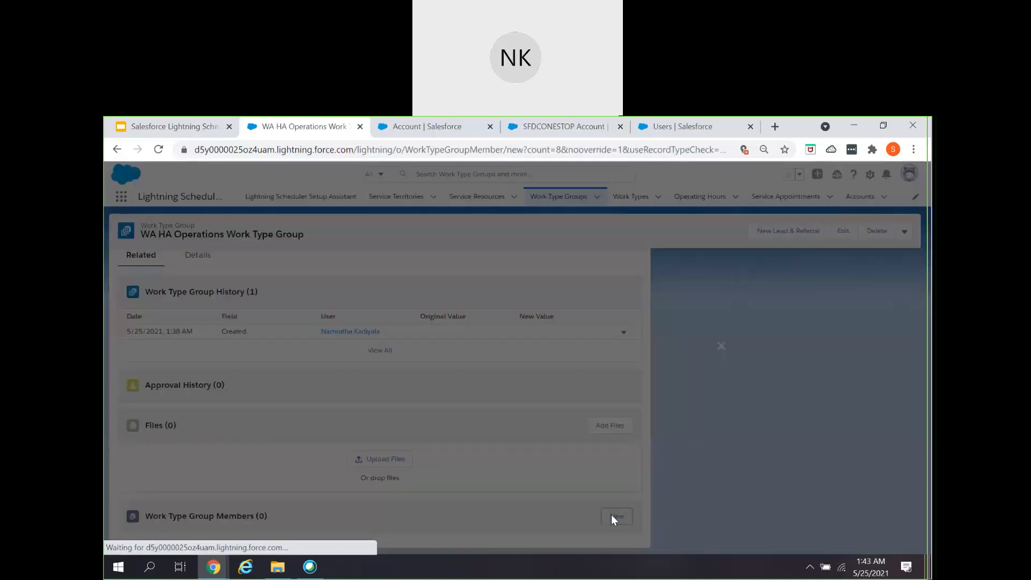
left_click(400, 394)
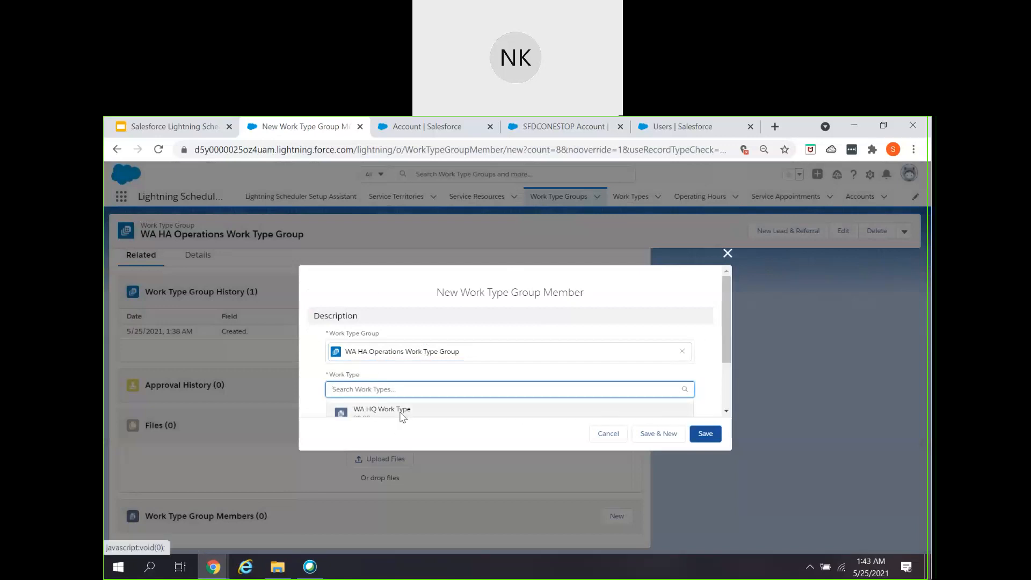
left_click(402, 412)
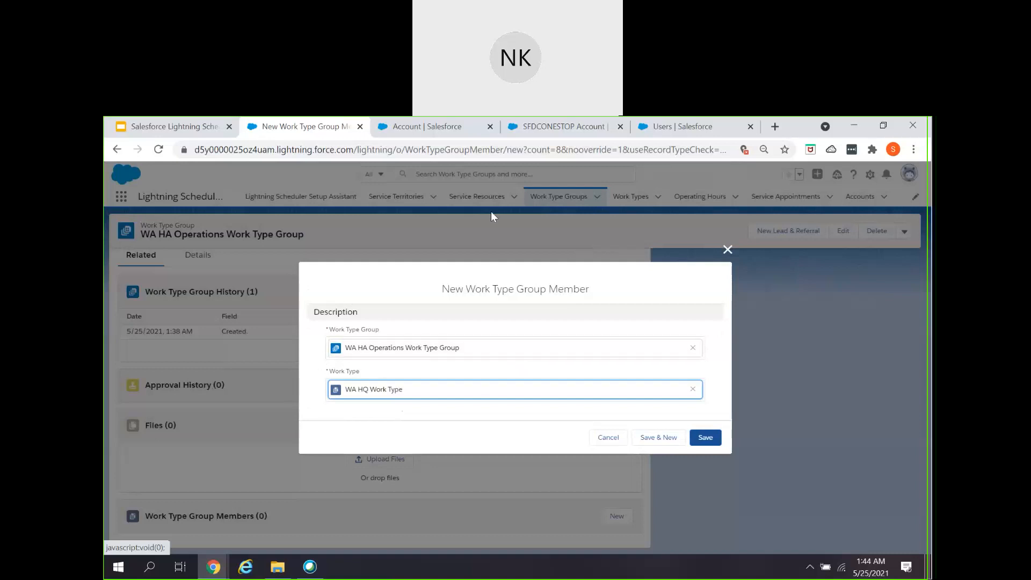
left_click(705, 440)
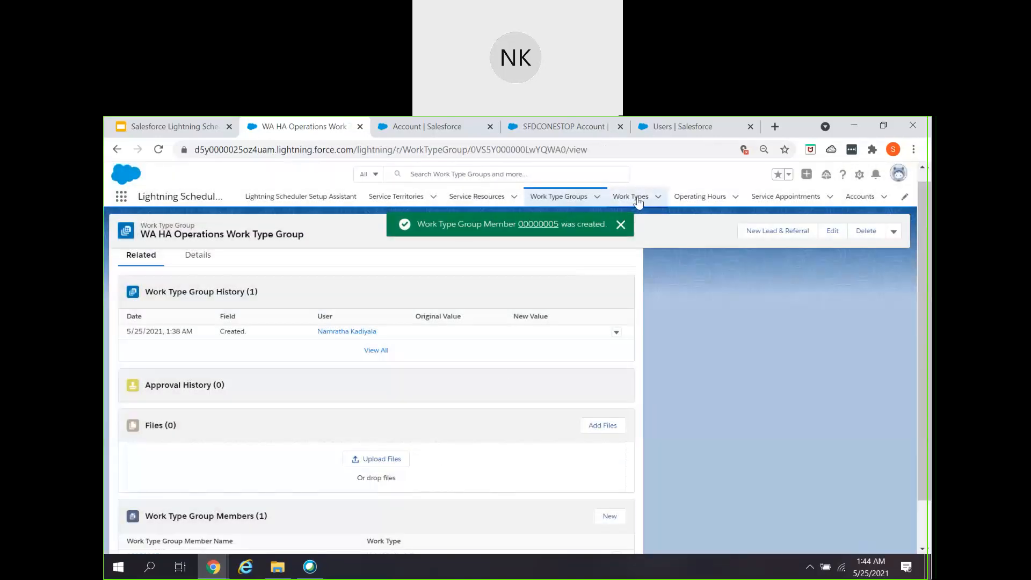
Open the WA HQ Work Type record and check its related service territory work types and work type group members.
left_click(631, 196)
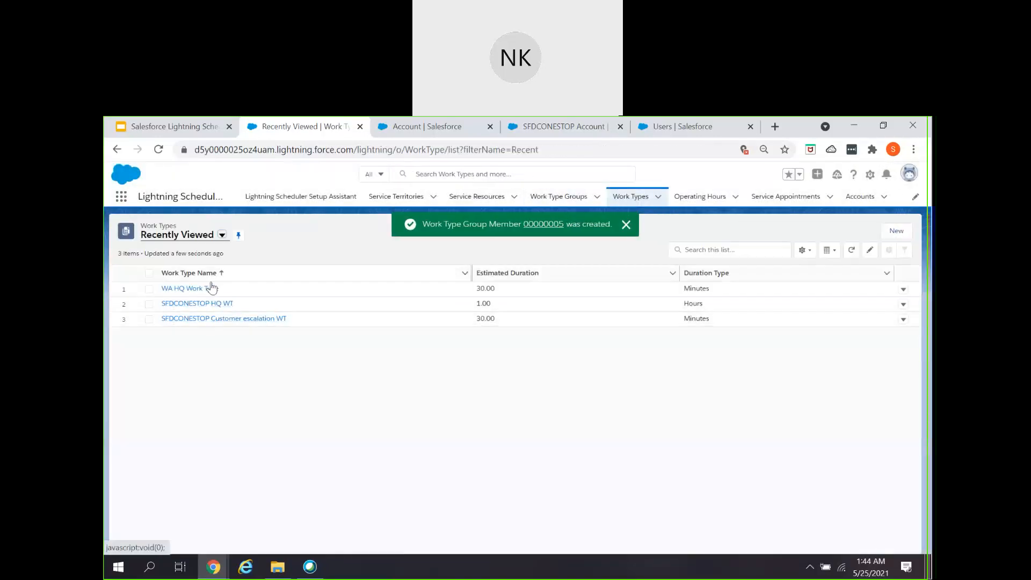
left_click(210, 289)
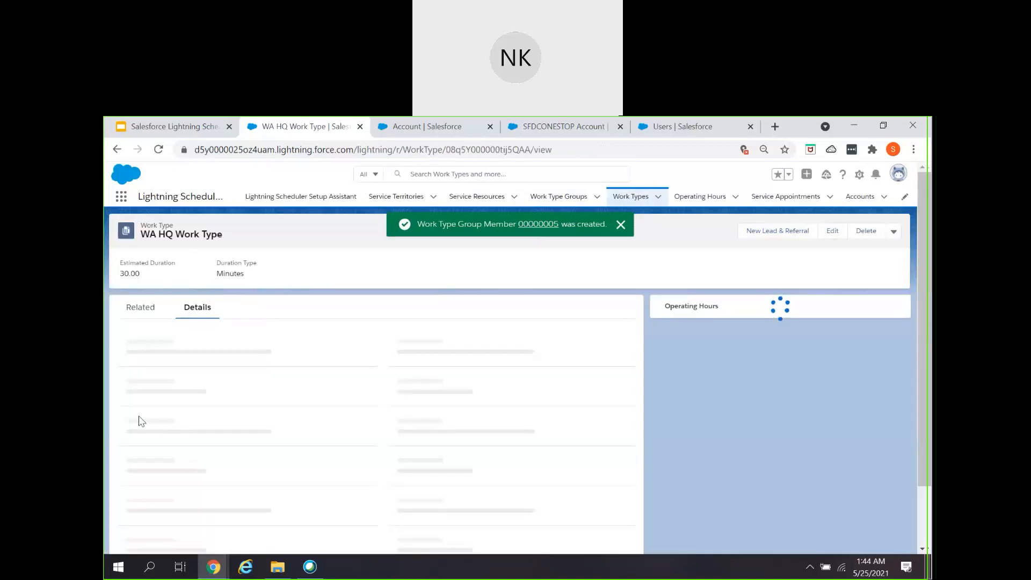
left_click(154, 315)
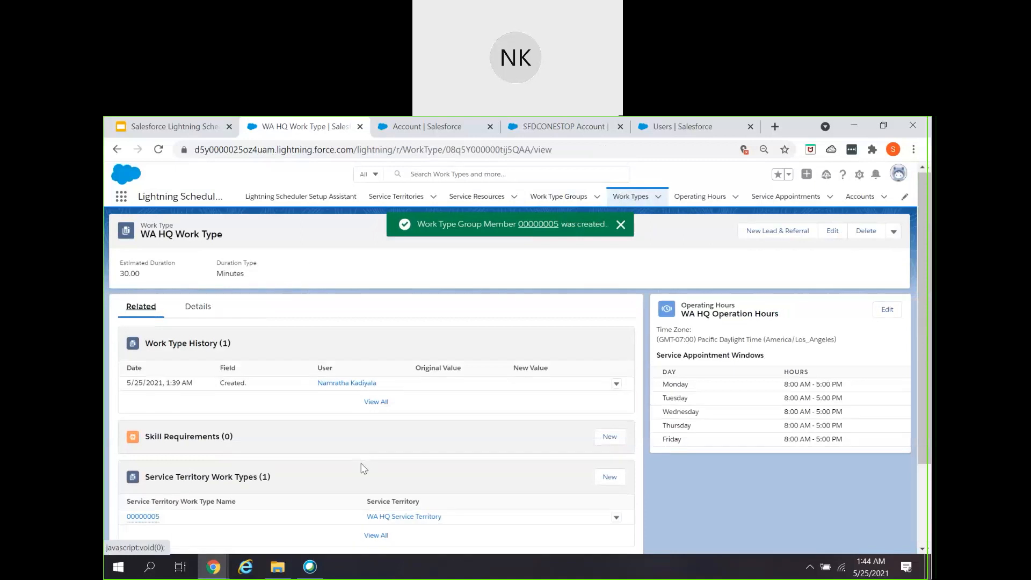
scroll(323, 462, "down", 3)
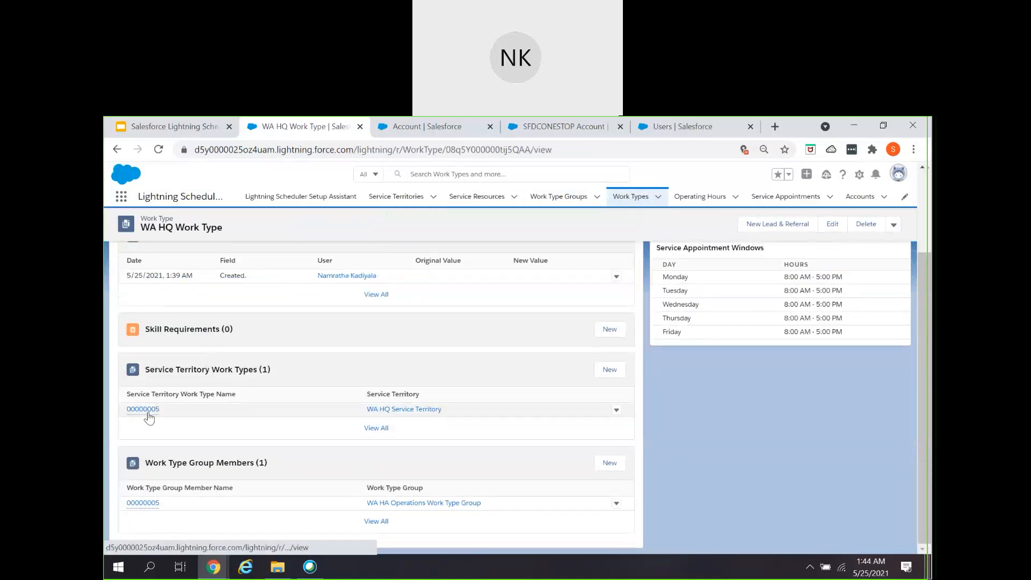
mouse_move(156, 409)
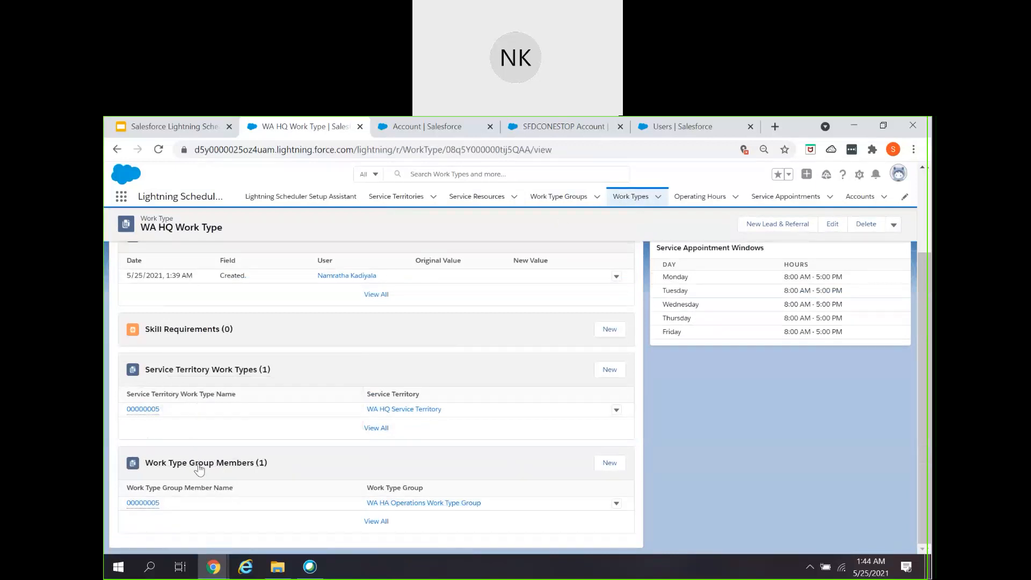
scroll(216, 500, "up", 3)
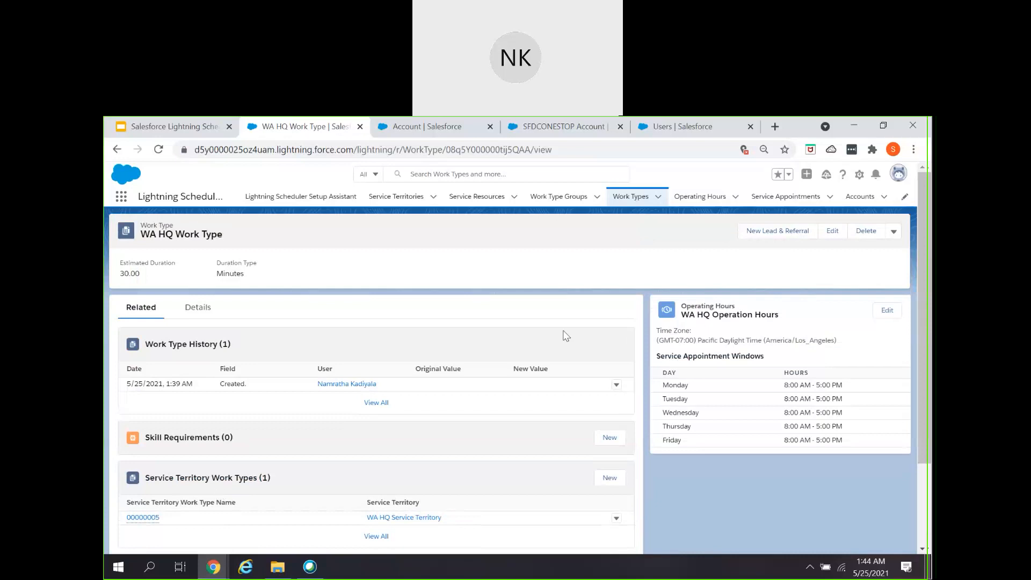
Switch to the Google Slides presentation and go over the terms listed on the Salesforce Scheduler Terms slide.
left_click(173, 132)
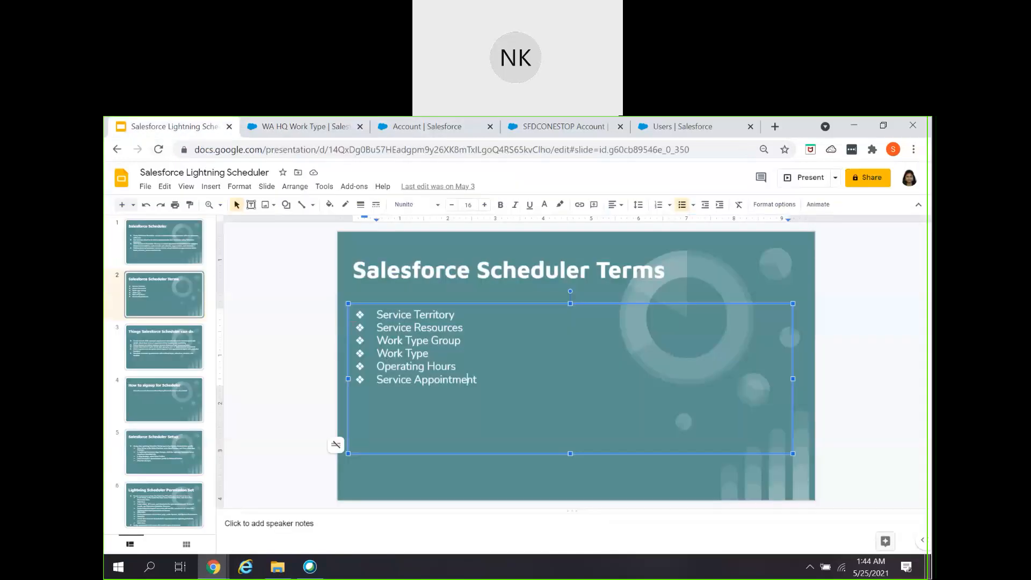
double_click(446, 314)
left_click(451, 326)
double_click(428, 353)
double_click(422, 367)
double_click(449, 341)
double_click(402, 367)
left_click_drag(414, 314, 446, 316)
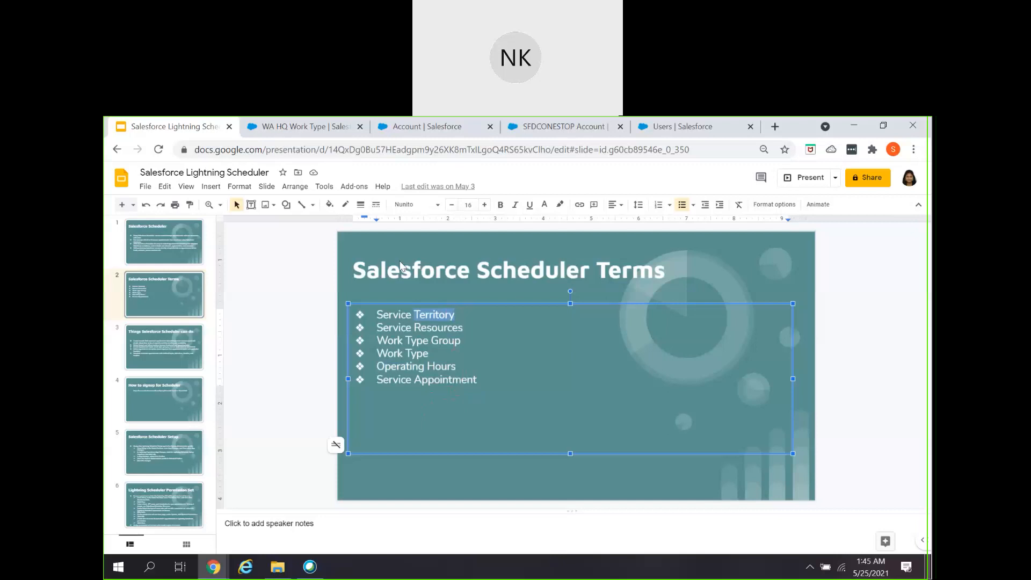
Switch back to Salesforce, open the SFDCONESTOP Account and start scheduling an appointment for it.
left_click(297, 131)
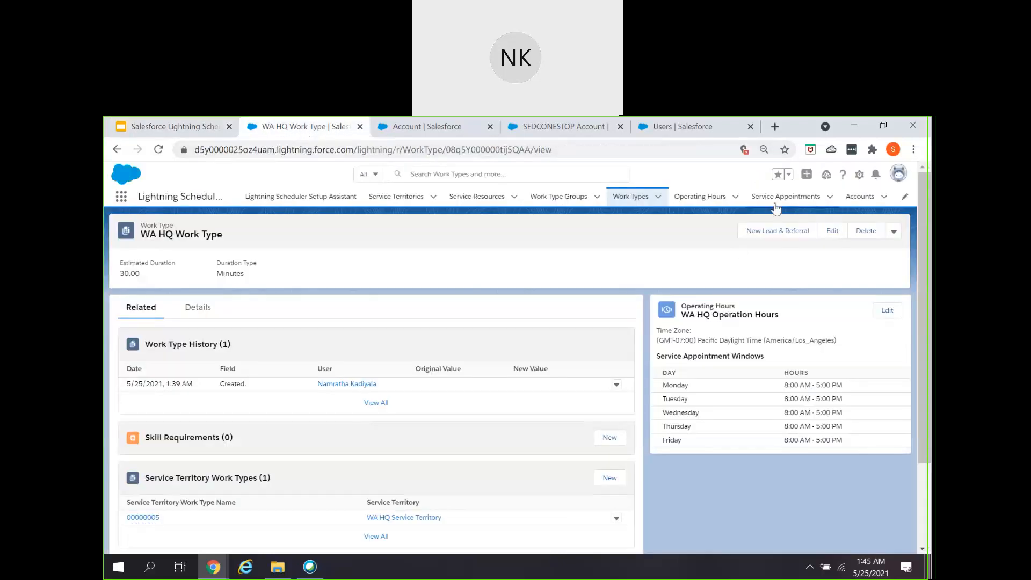
left_click(860, 196)
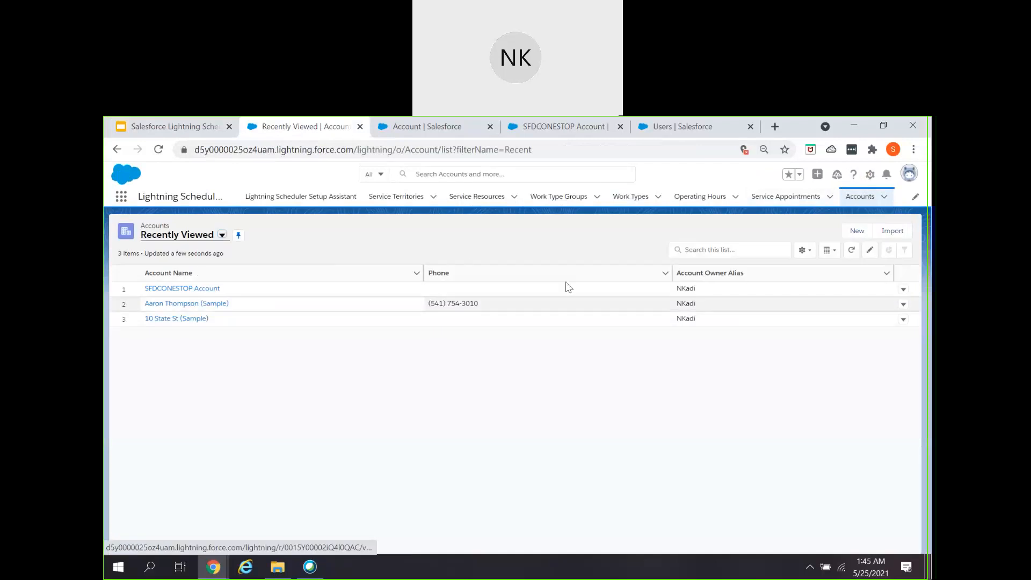
left_click(174, 290)
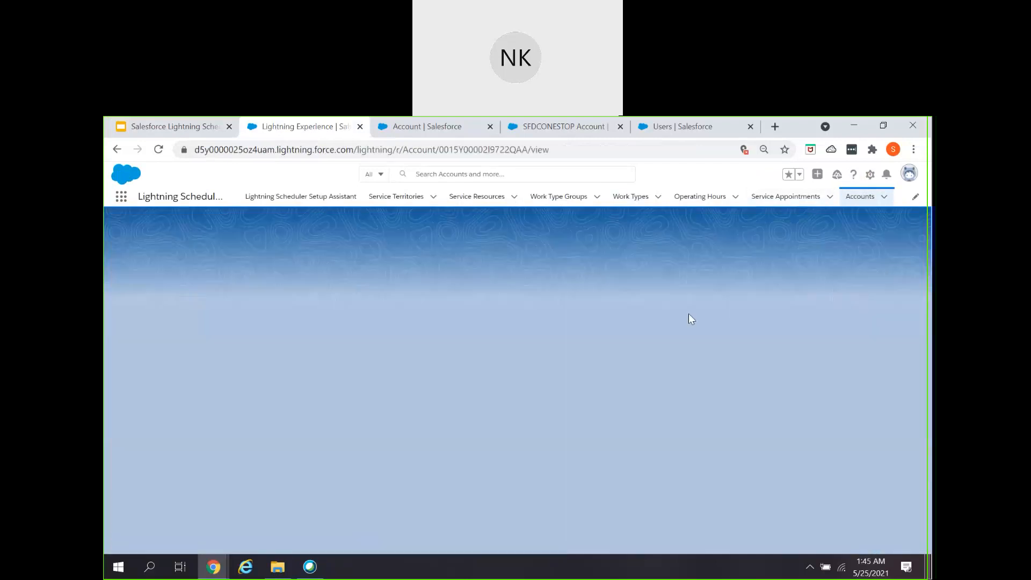
left_click(862, 235)
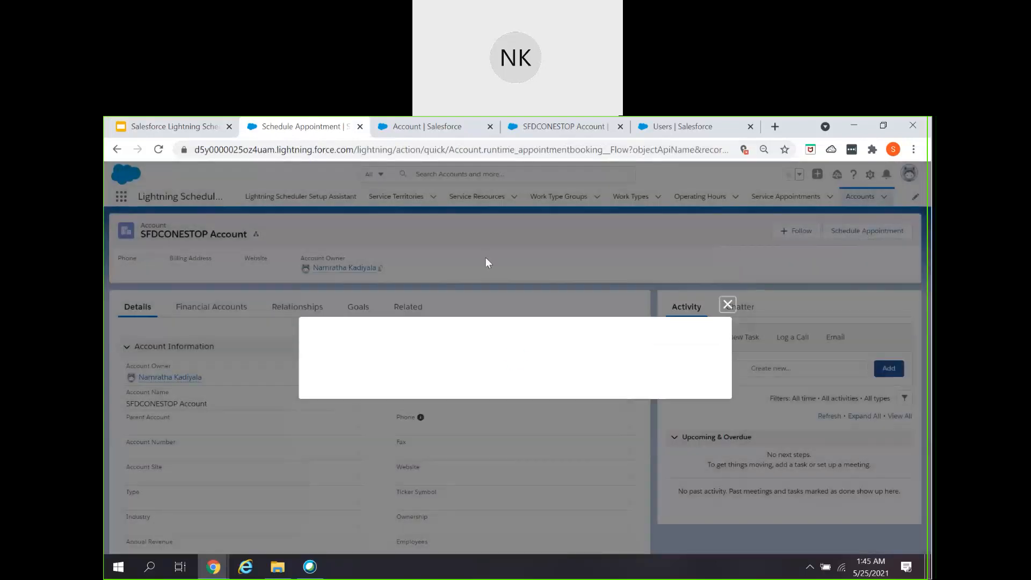
left_click_drag(436, 285, 629, 288)
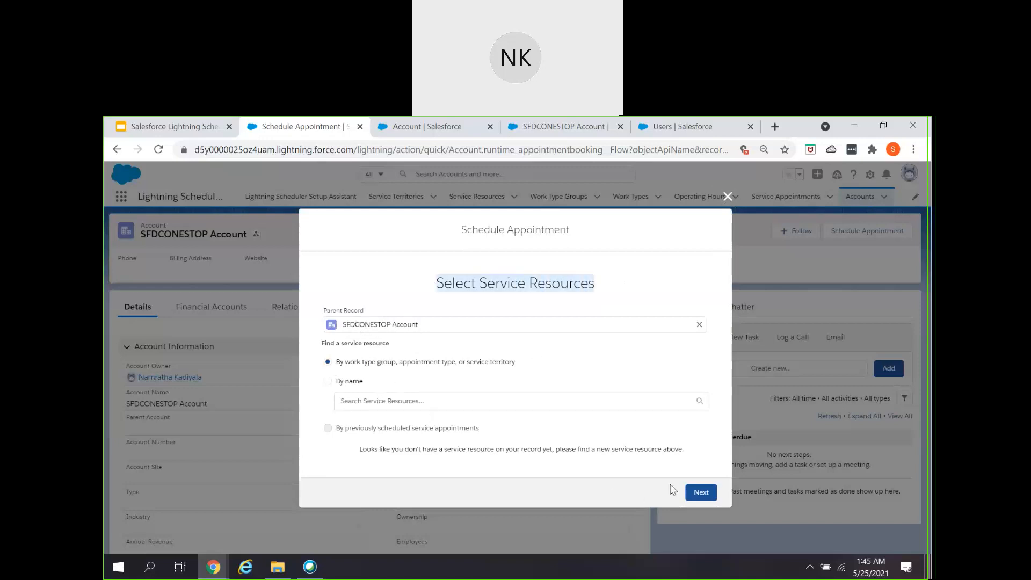
Find the service resource by work type group, choose WA HA Operations Work Type Group, and continue past the appointment type to service territory selection.
left_click(704, 494)
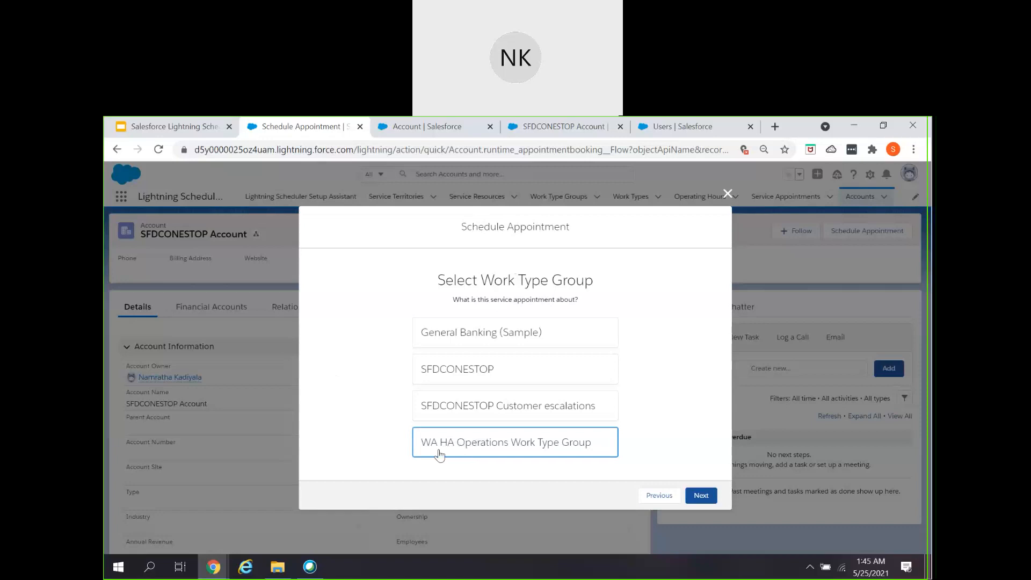
left_click(474, 452)
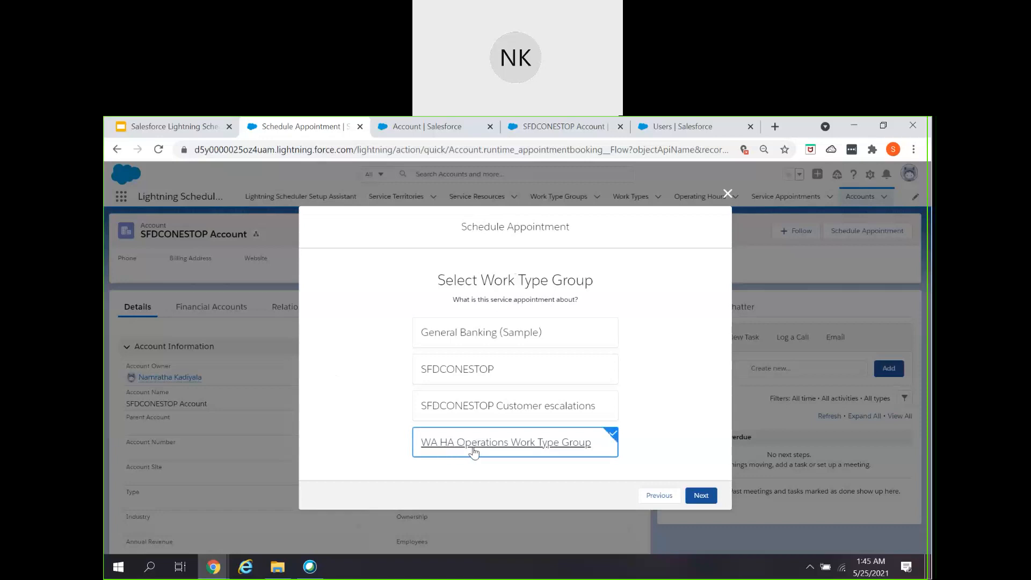
left_click(702, 496)
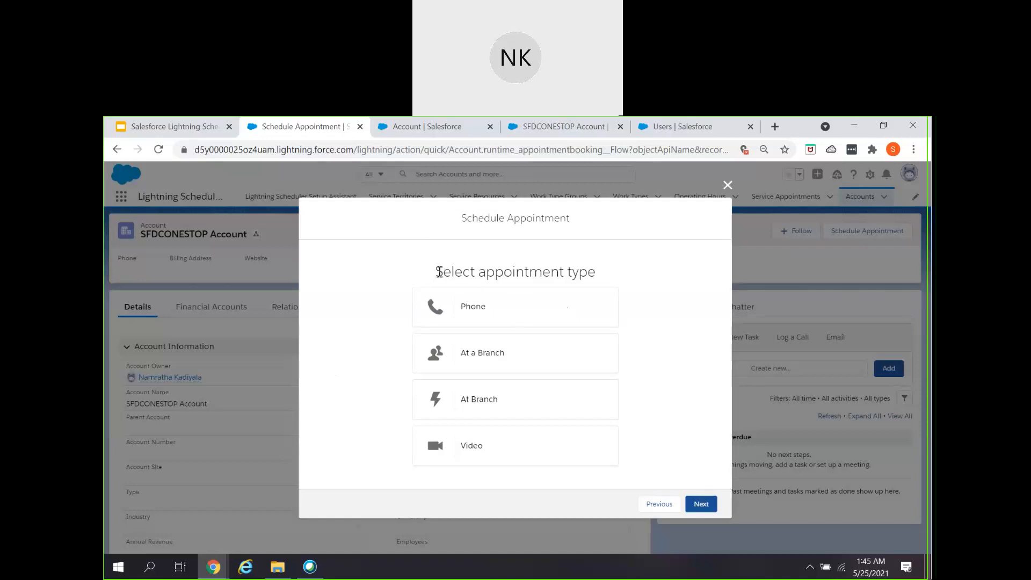
left_click_drag(437, 275, 612, 280)
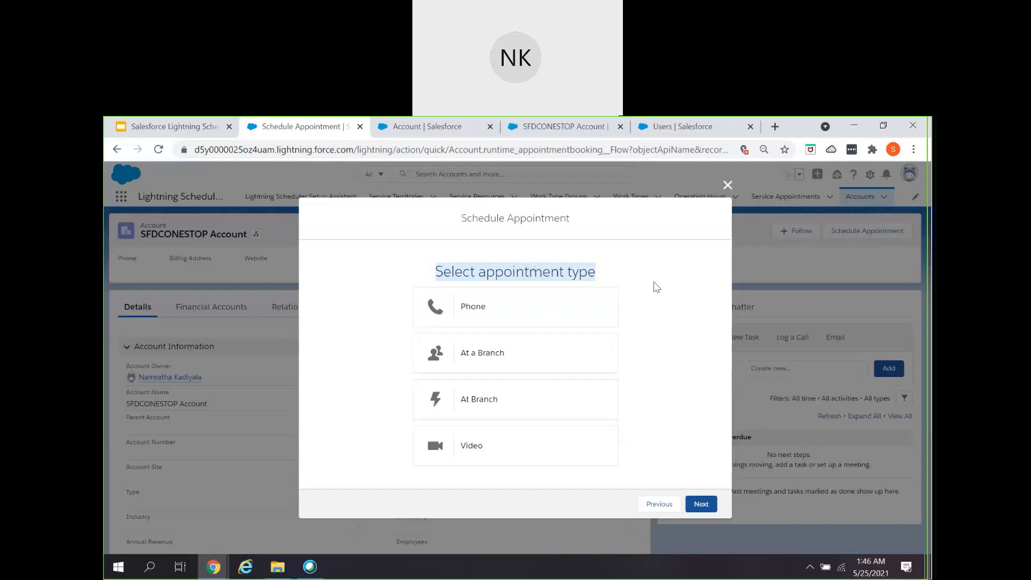
left_click(428, 272)
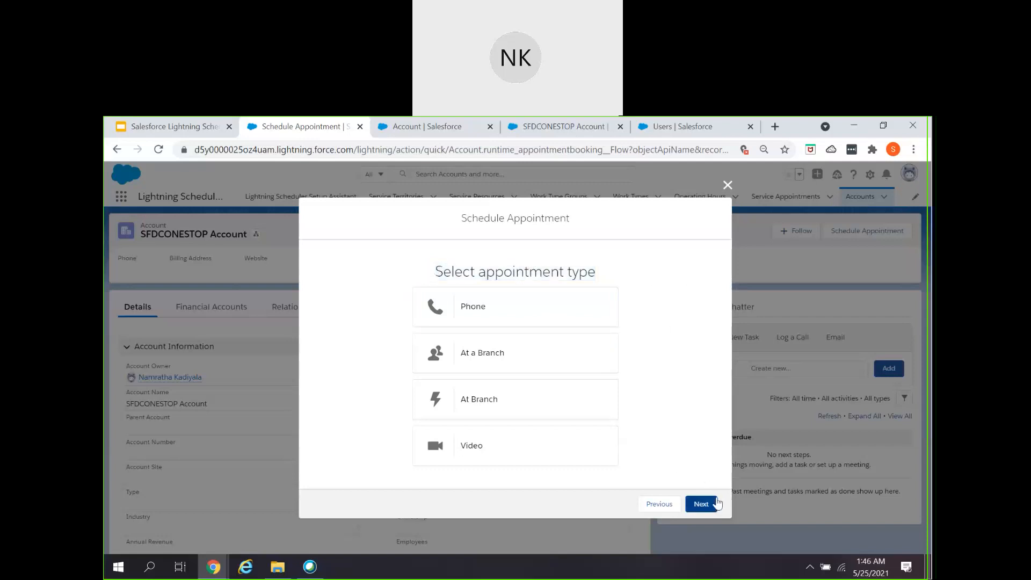
left_click(715, 503)
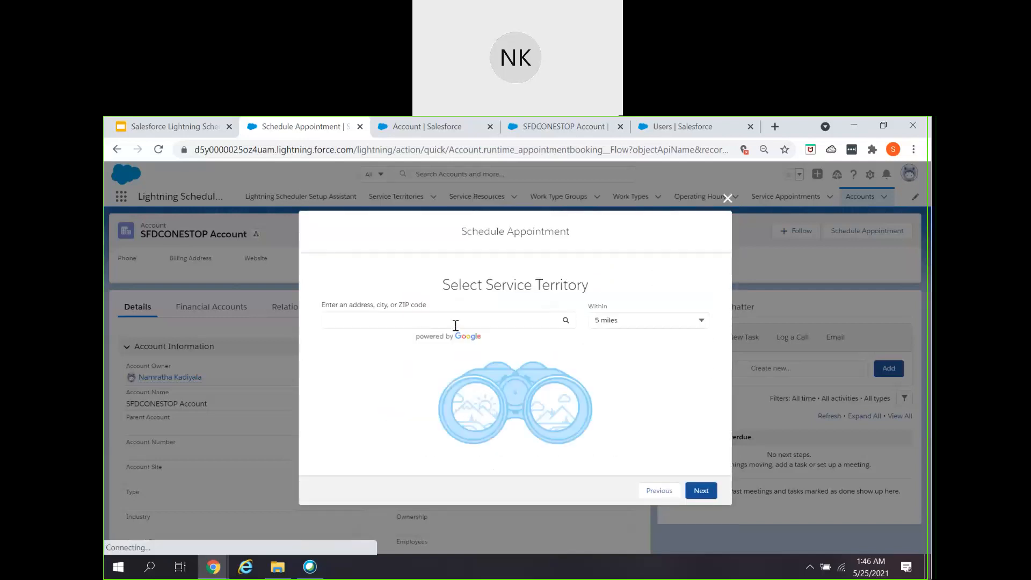
Search for service territories within 100 miles of Bellevue.
left_click(455, 324)
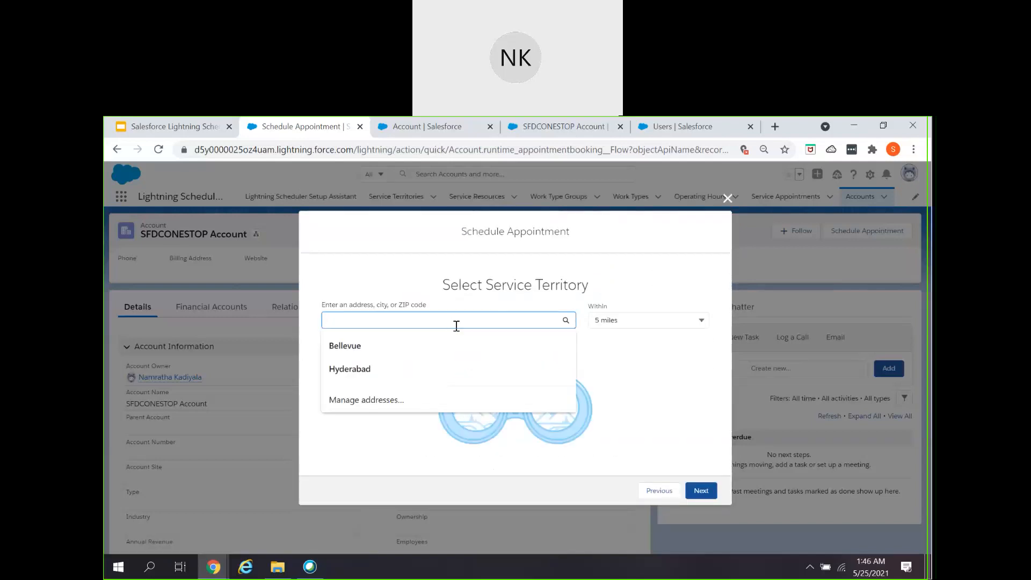
type("Bellev")
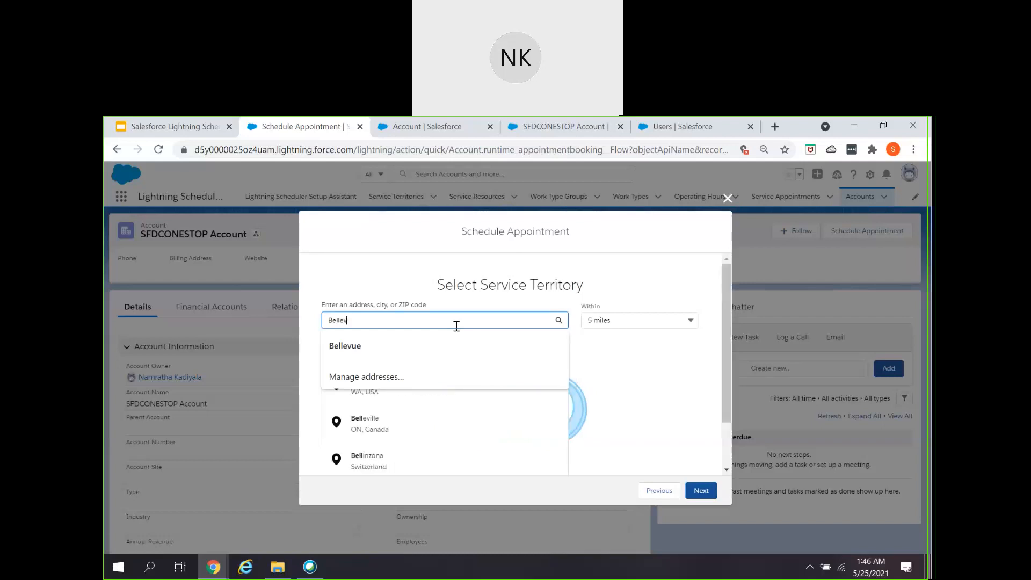
type("ue")
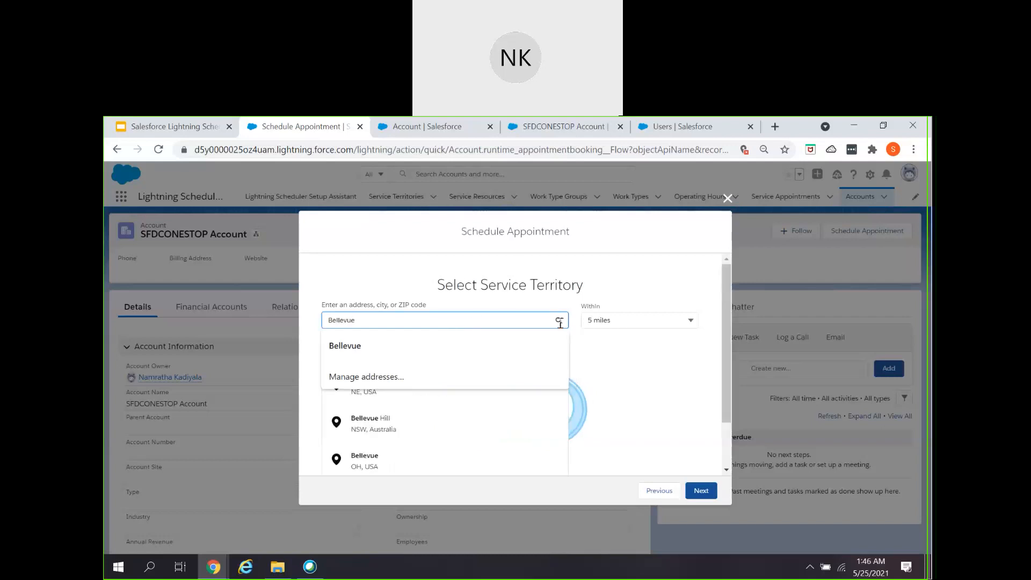
left_click(634, 322)
left_click(638, 418)
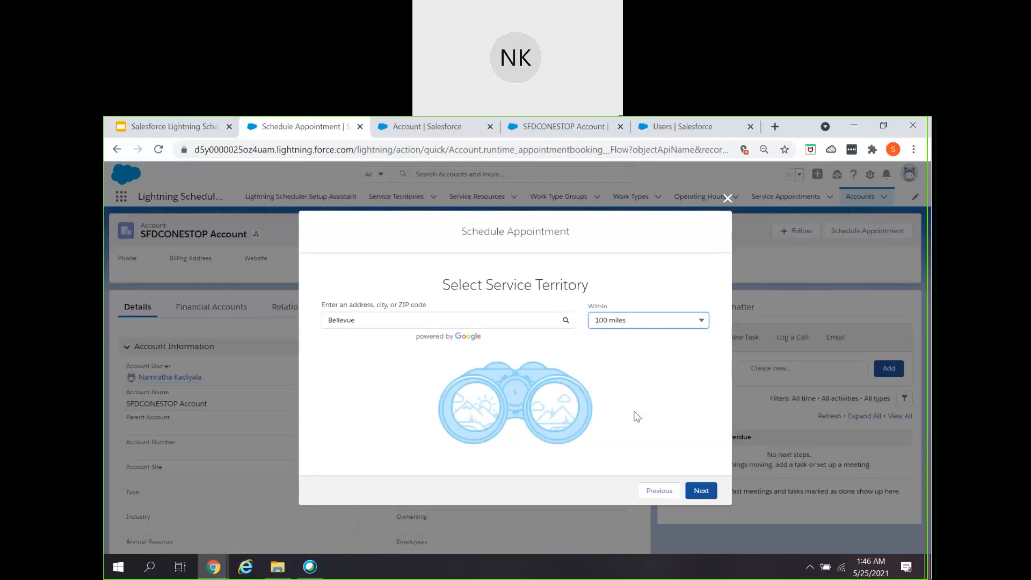
left_click(399, 325)
left_click(375, 346)
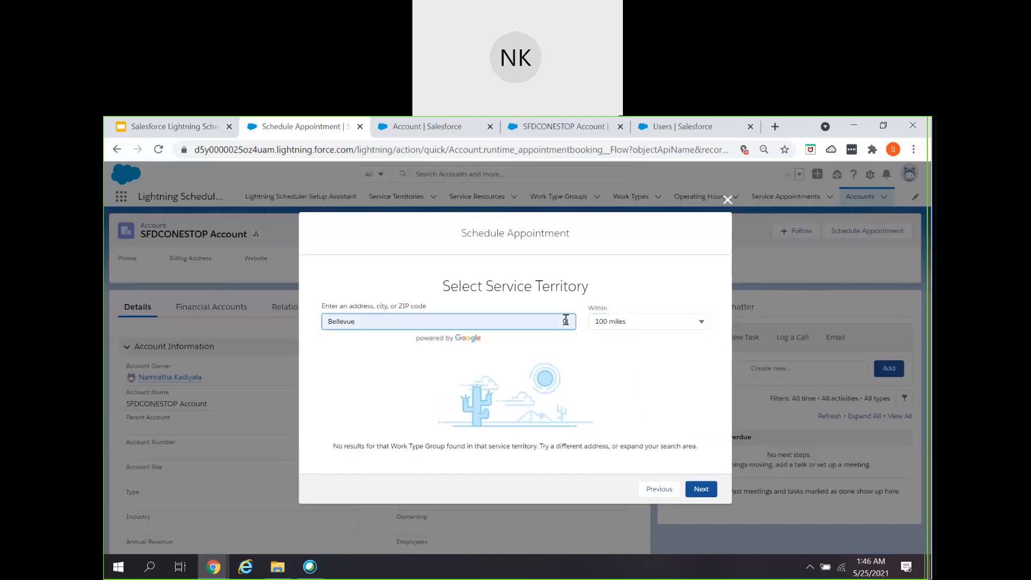
Search for service territories within 100 miles of Bellevue, WA, USA.
left_click(566, 321)
left_click(402, 344)
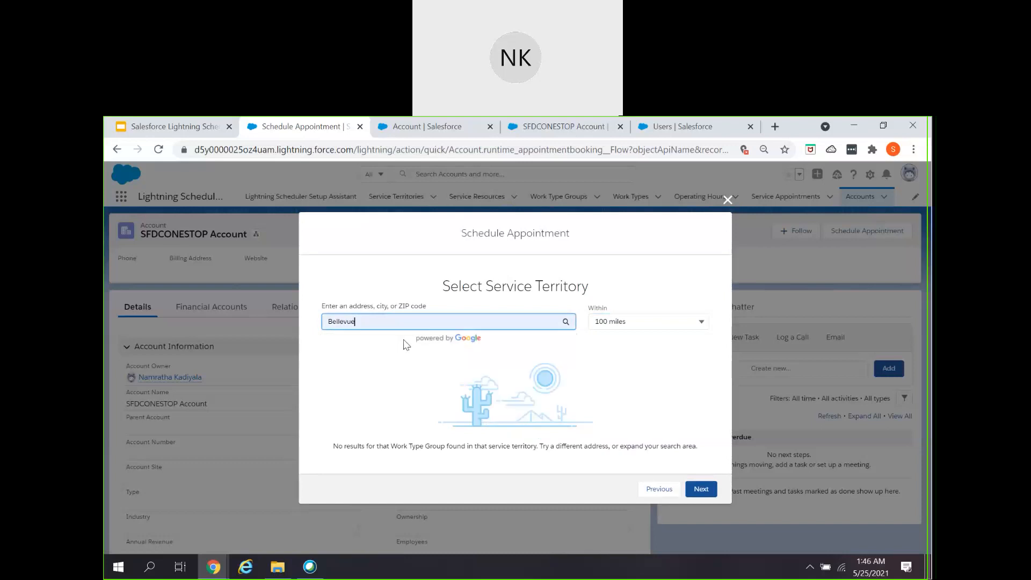
left_click(568, 321)
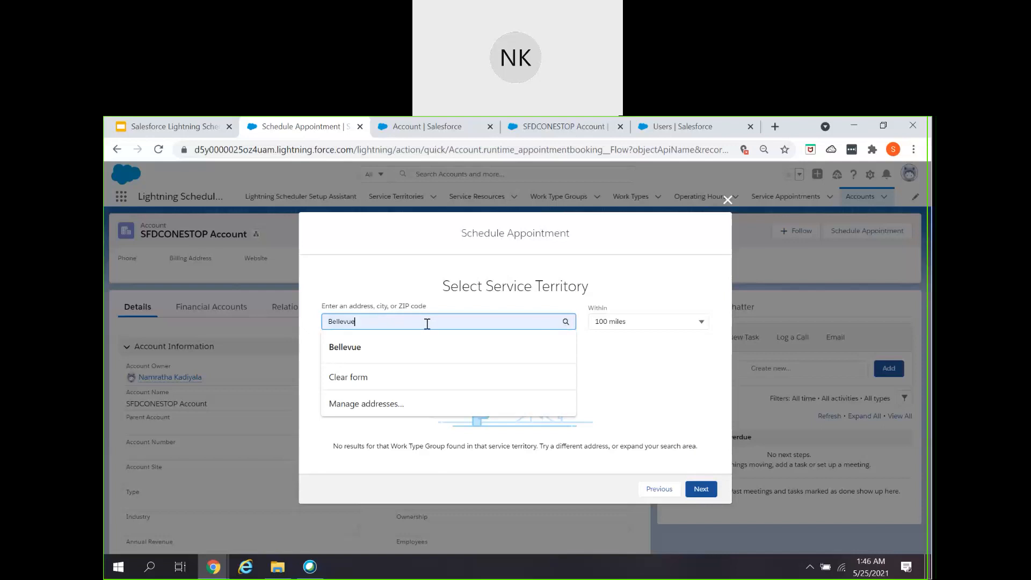
type(",")
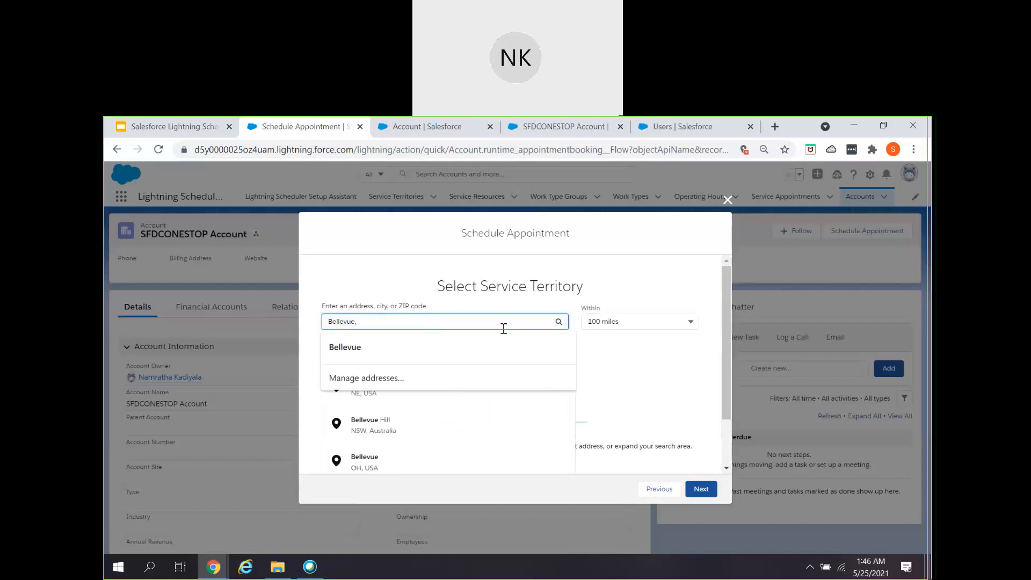
scroll(626, 380, "down", 1)
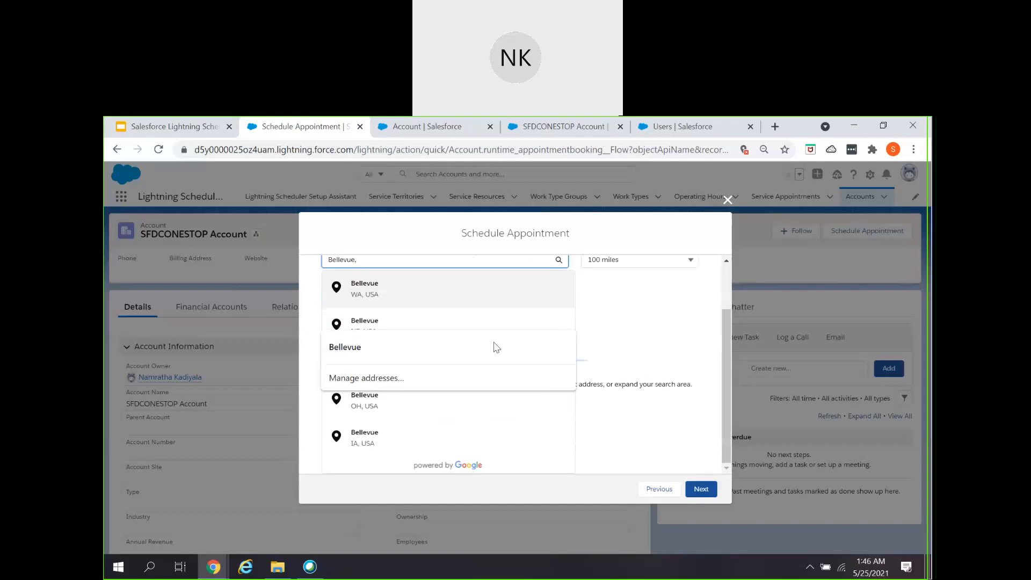
left_click(415, 293)
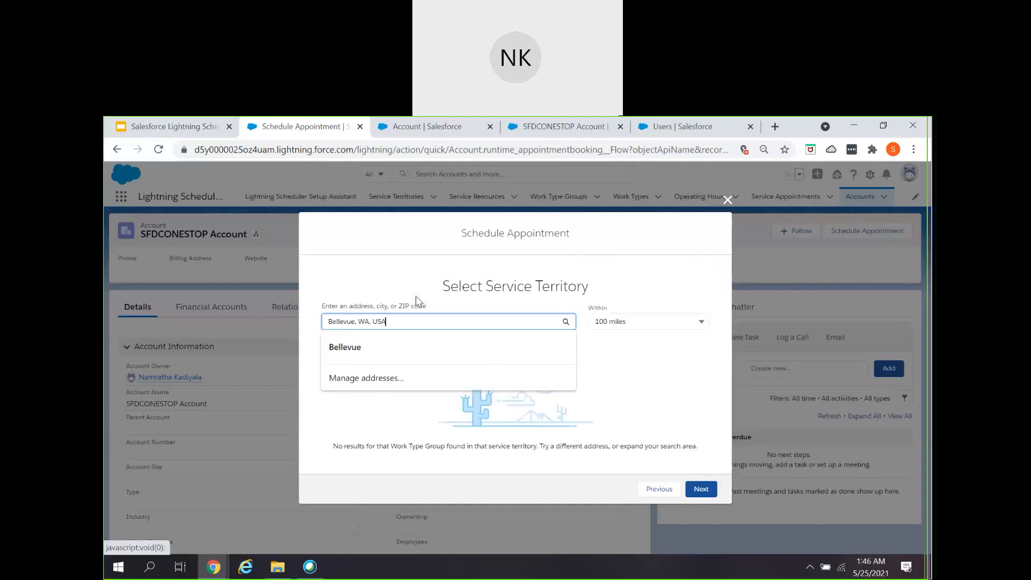
left_click(680, 404)
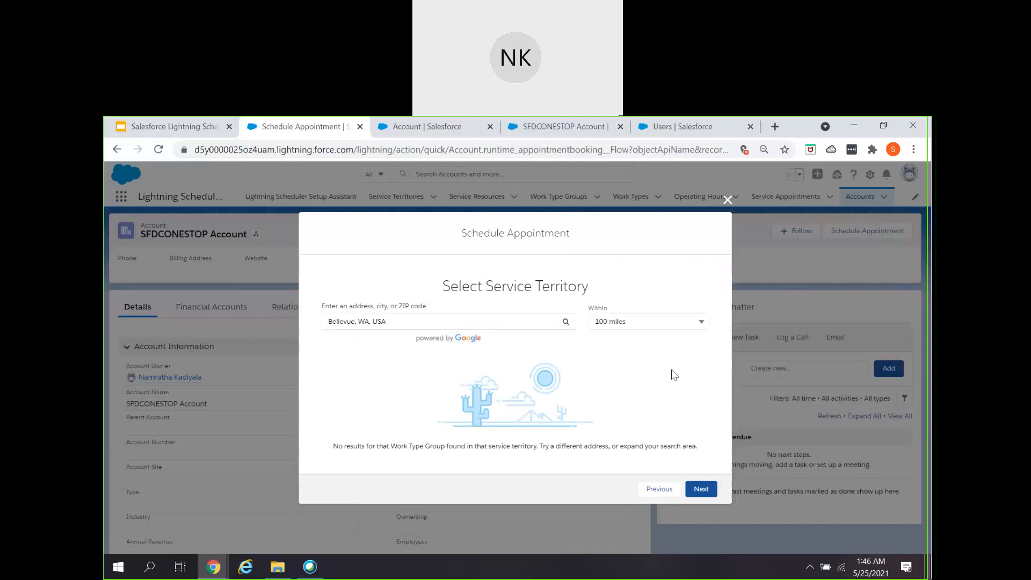
left_click(468, 328)
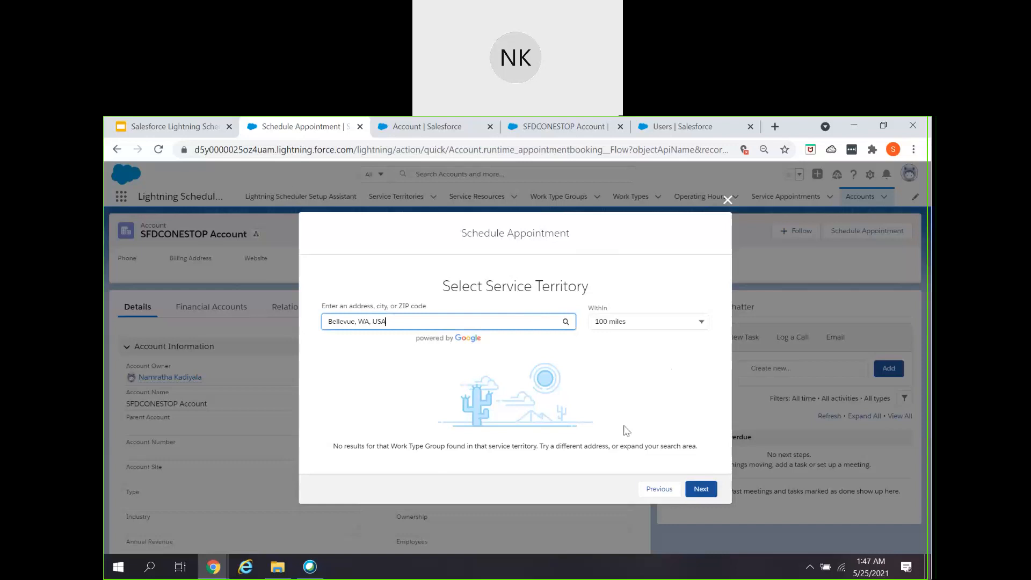
Open the WA HQ Service Territory record while keeping the appointment booking open.
left_click(409, 132)
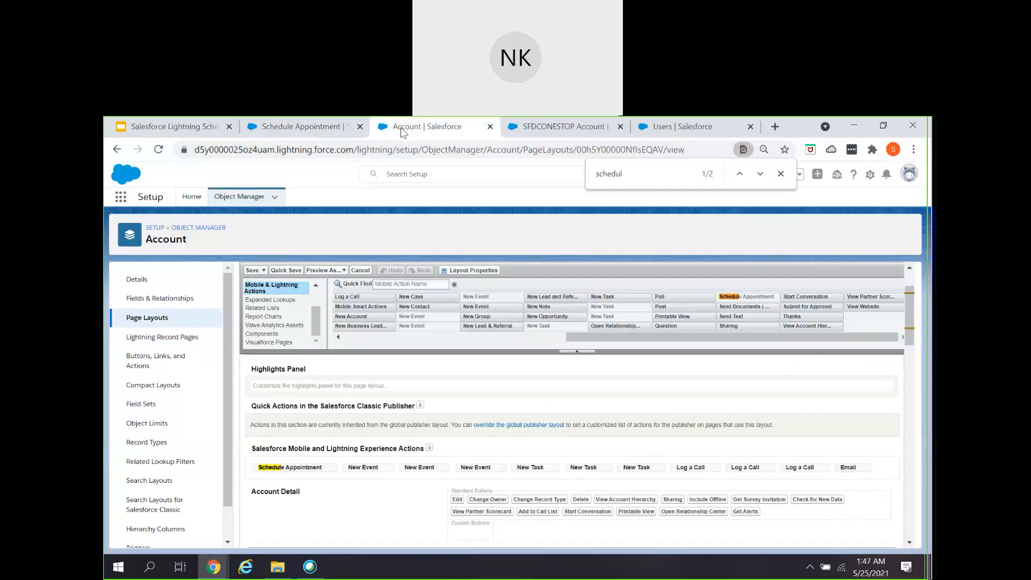
left_click(524, 131)
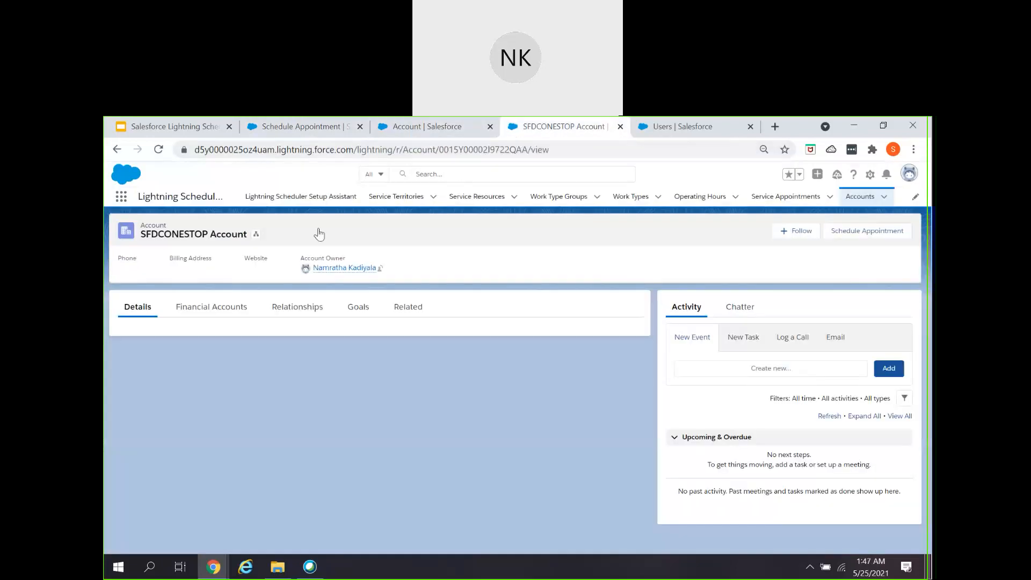
left_click(424, 202)
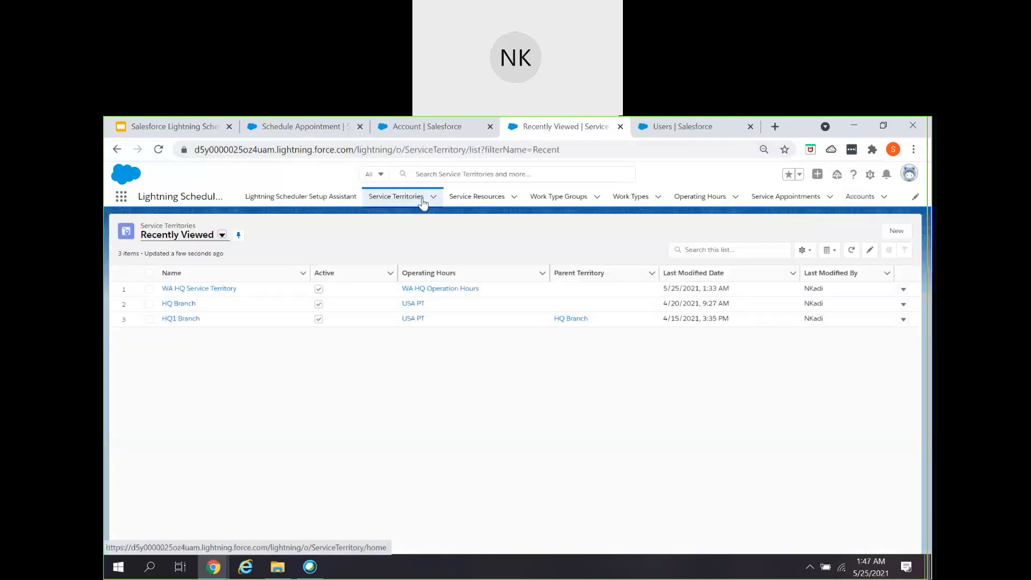
left_click(213, 290)
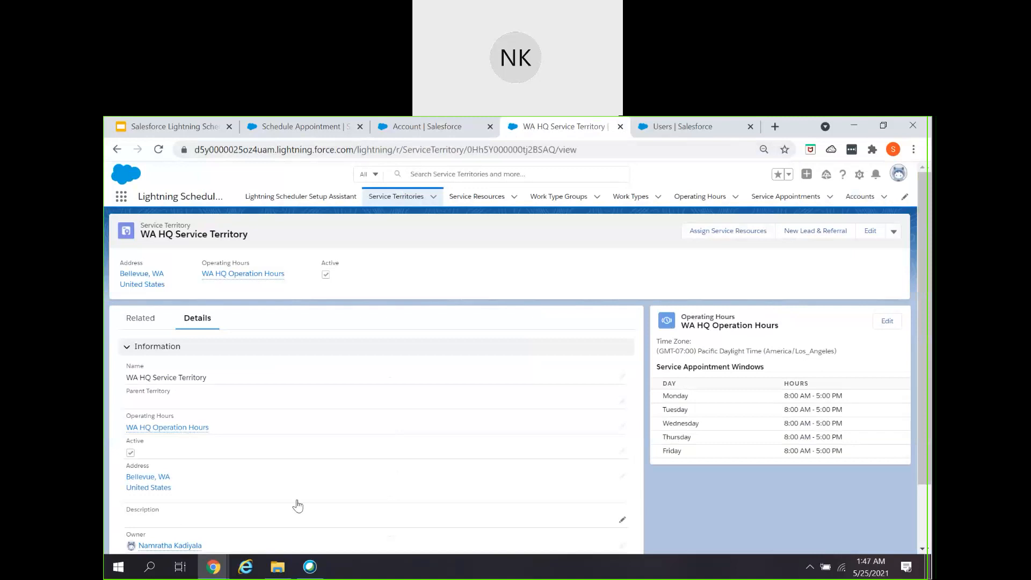
Fill in the WA HQ Service Territory's full street address in Bellevue, WA using the address search, and save the record.
left_click(623, 478)
scroll(419, 456, "down", 3)
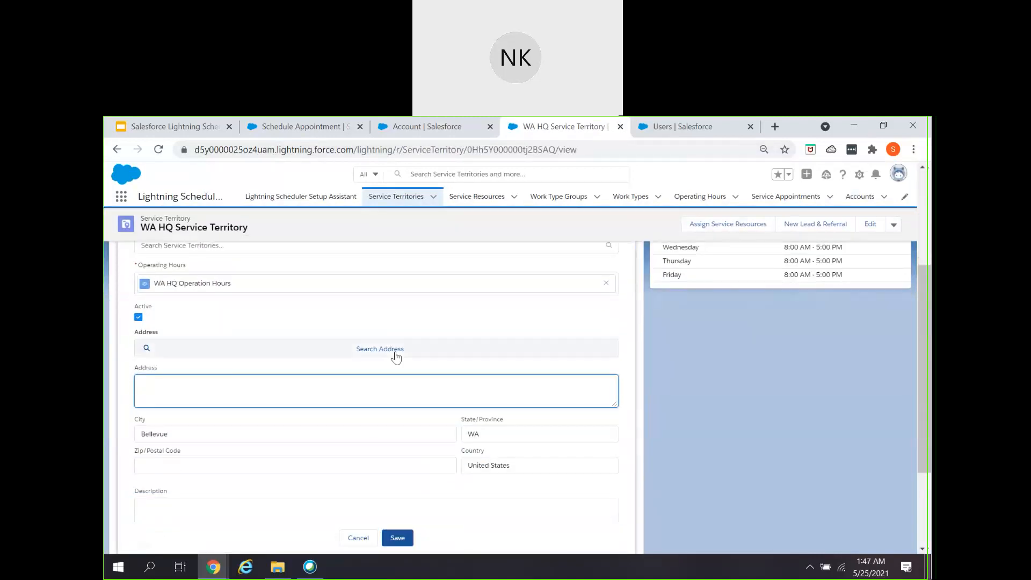
left_click(396, 351)
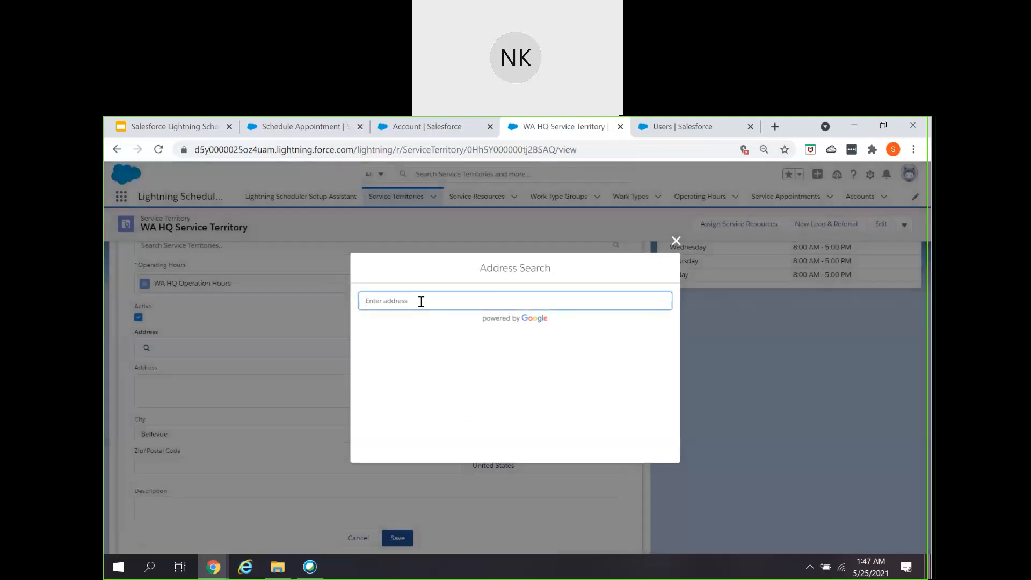
type("10700")
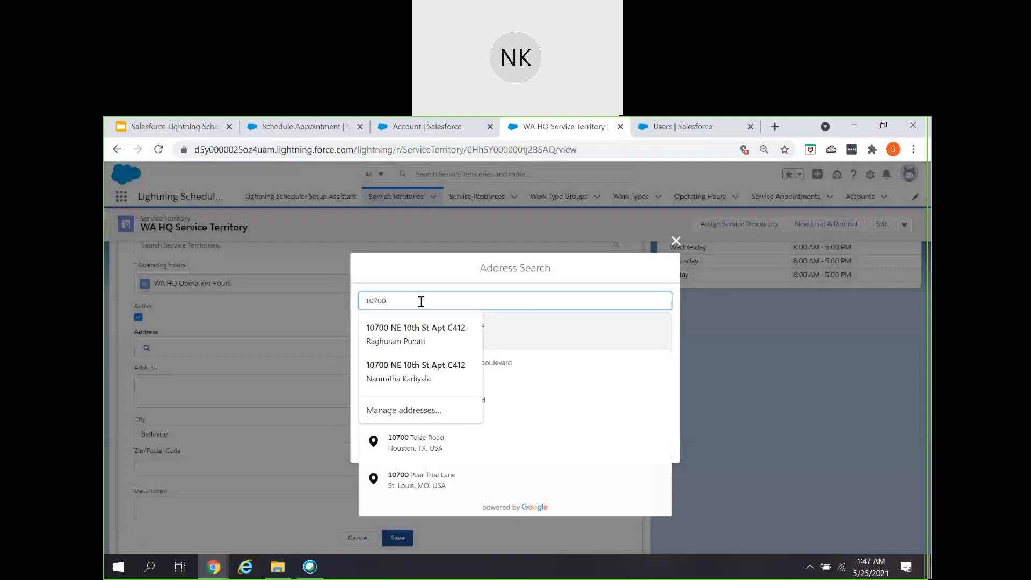
left_click(430, 330)
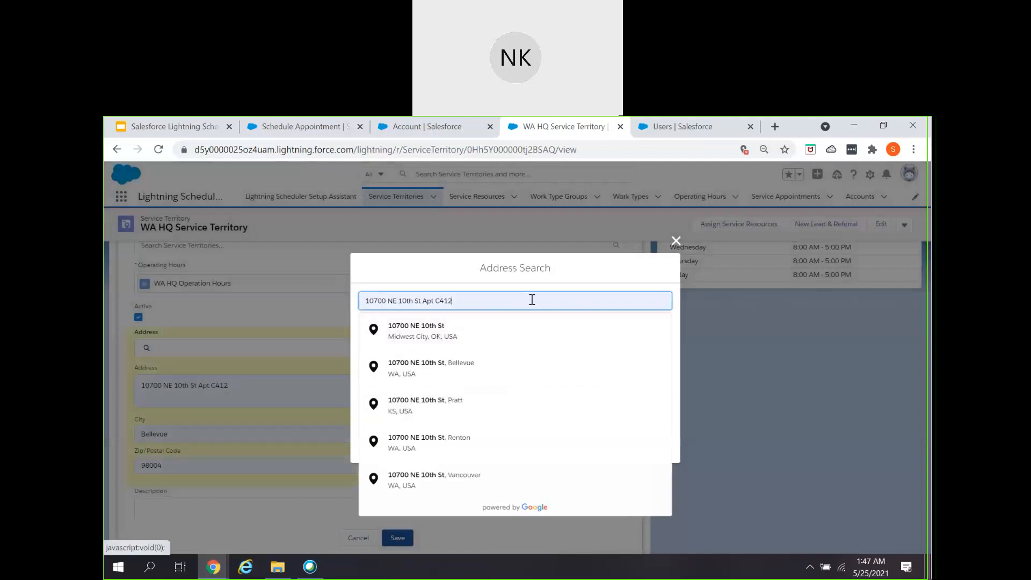
left_click(431, 370)
scroll(552, 447, "down", 3)
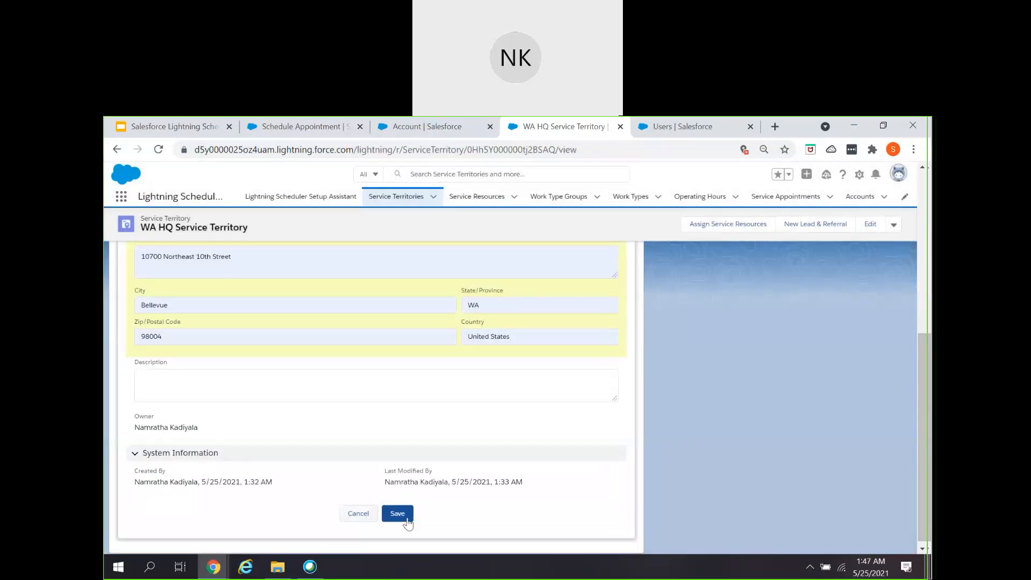
left_click(397, 514)
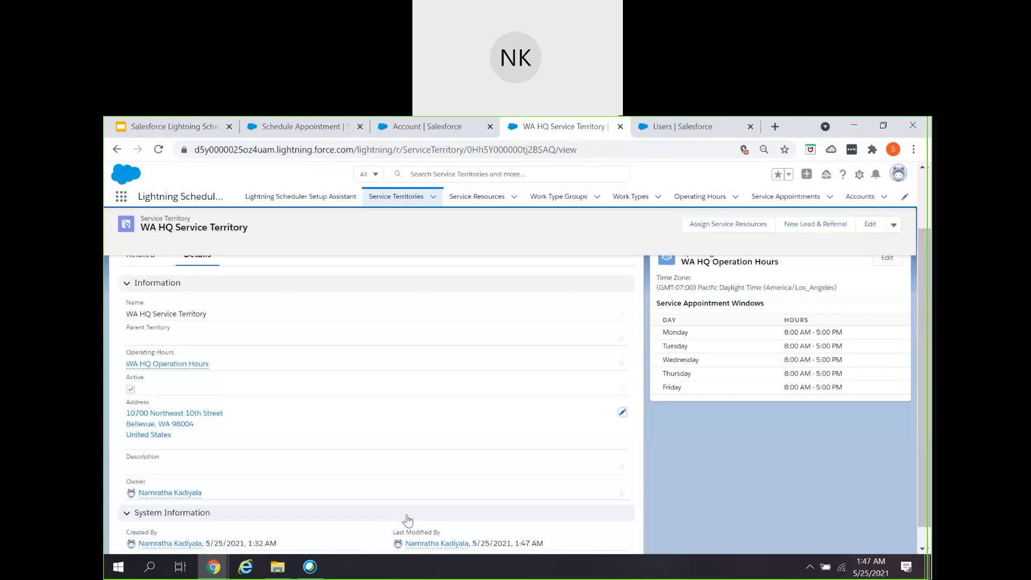
Return to the appointment booking, restart the service territory selection, and search within 5 miles of a full street address in Bellevue, WA.
left_click(304, 127)
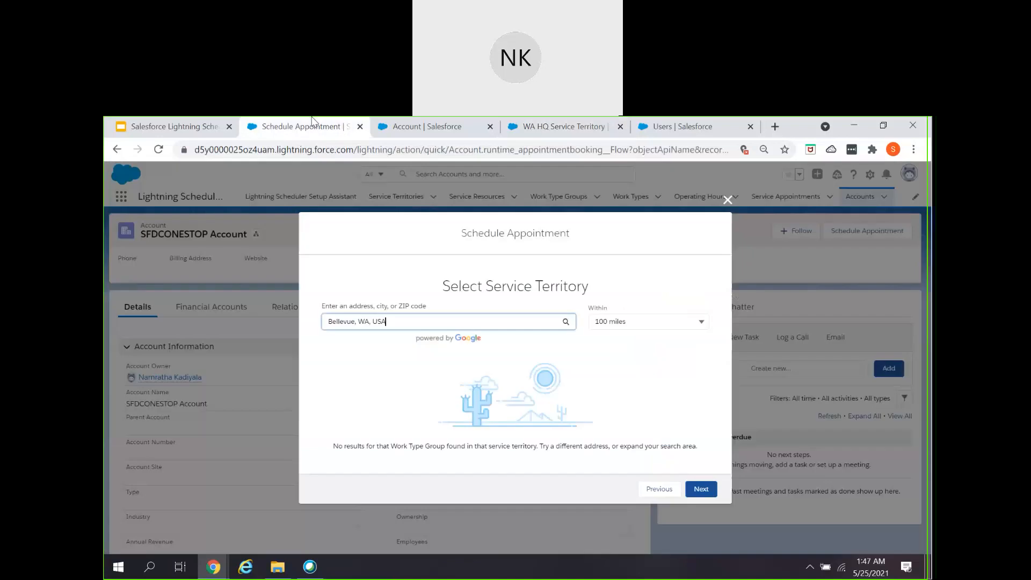
left_click(656, 486)
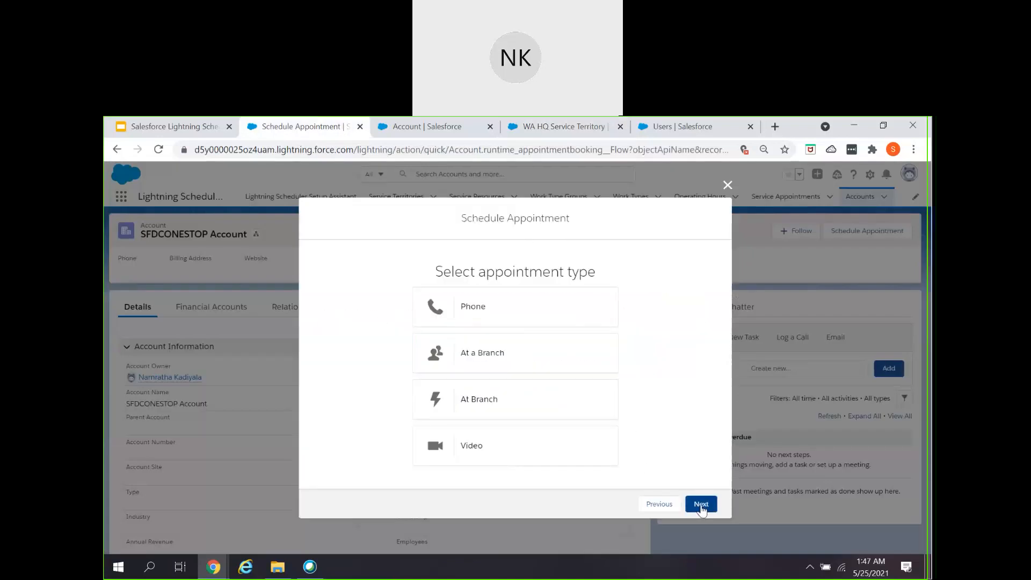
left_click(700, 502)
left_click(443, 319)
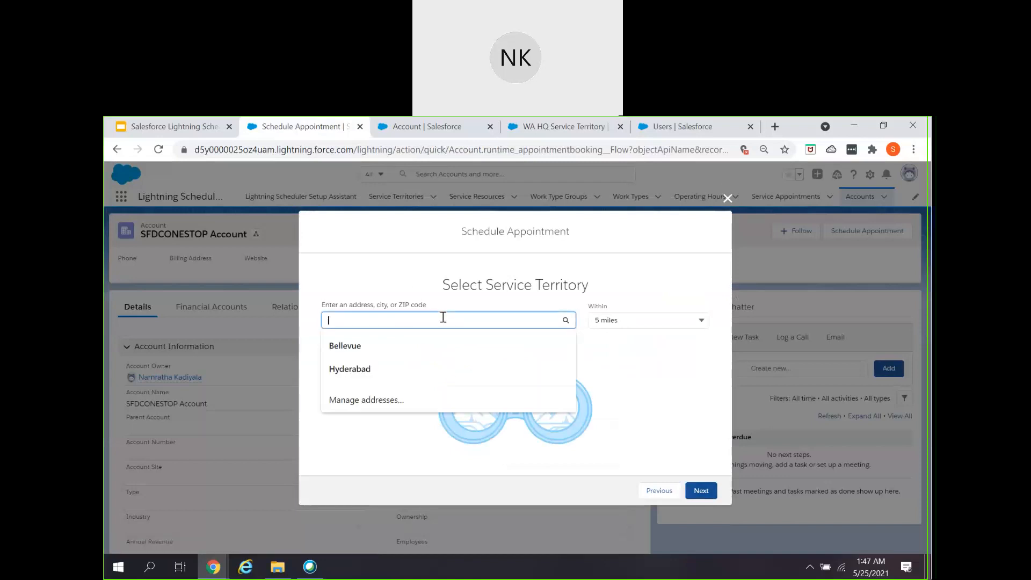
type("bell")
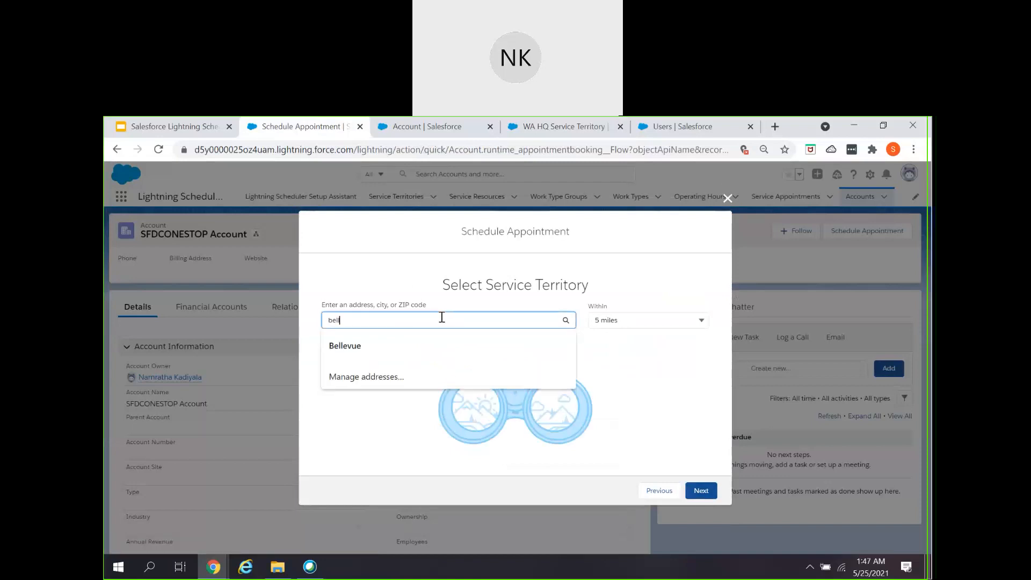
type("evue 10700")
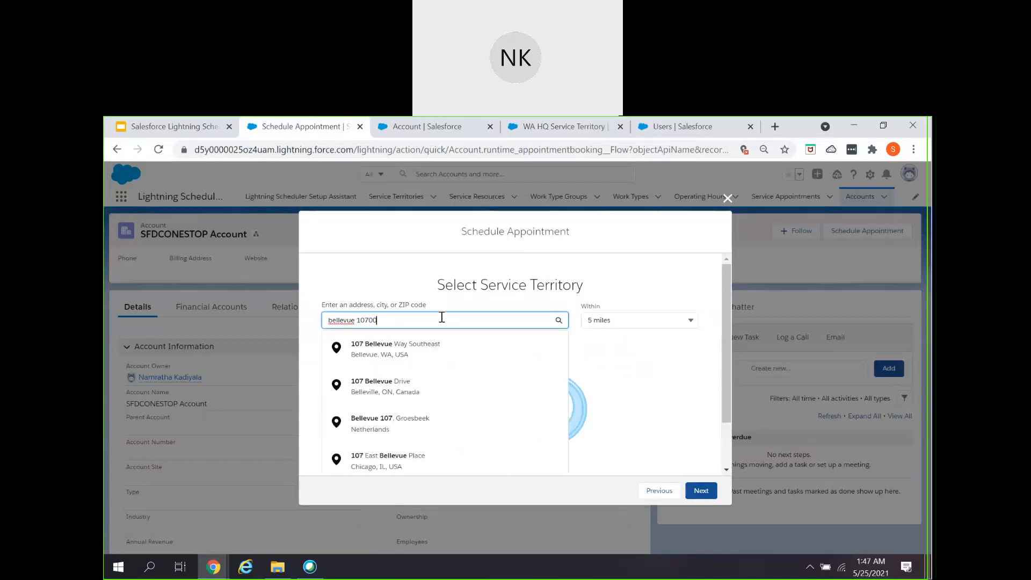
left_click(454, 352)
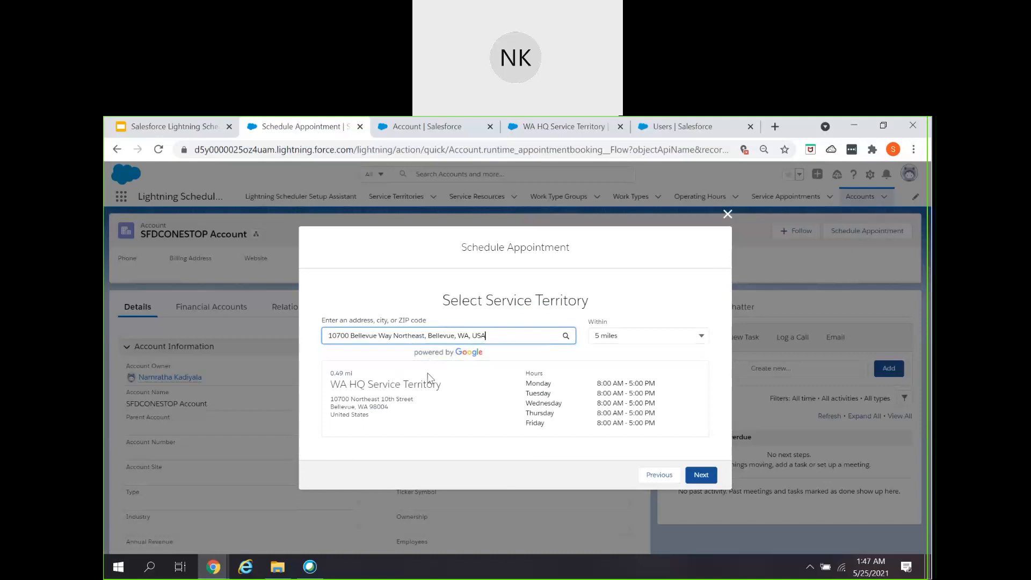
Choose WA HQ Service Territory and WA HQ Service Resource for the appointment and continue to the time selection.
left_click(422, 400)
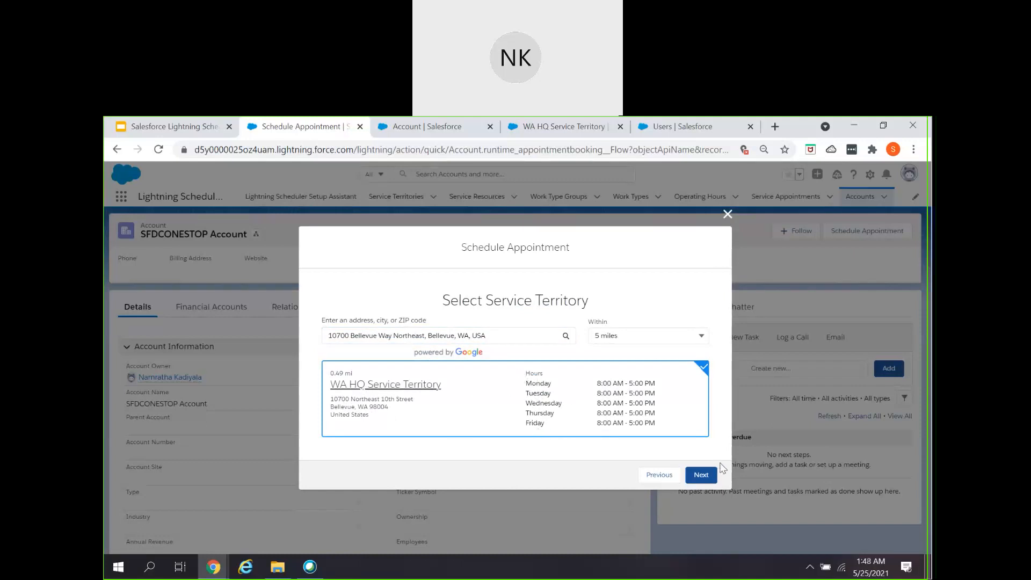
left_click(702, 477)
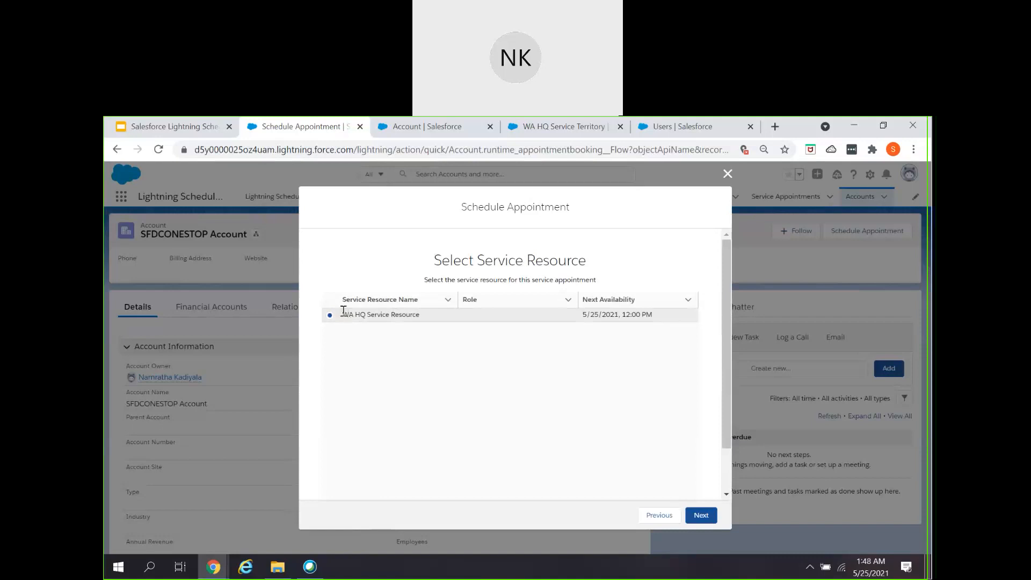
left_click(434, 319)
scroll(672, 449, "down", 1)
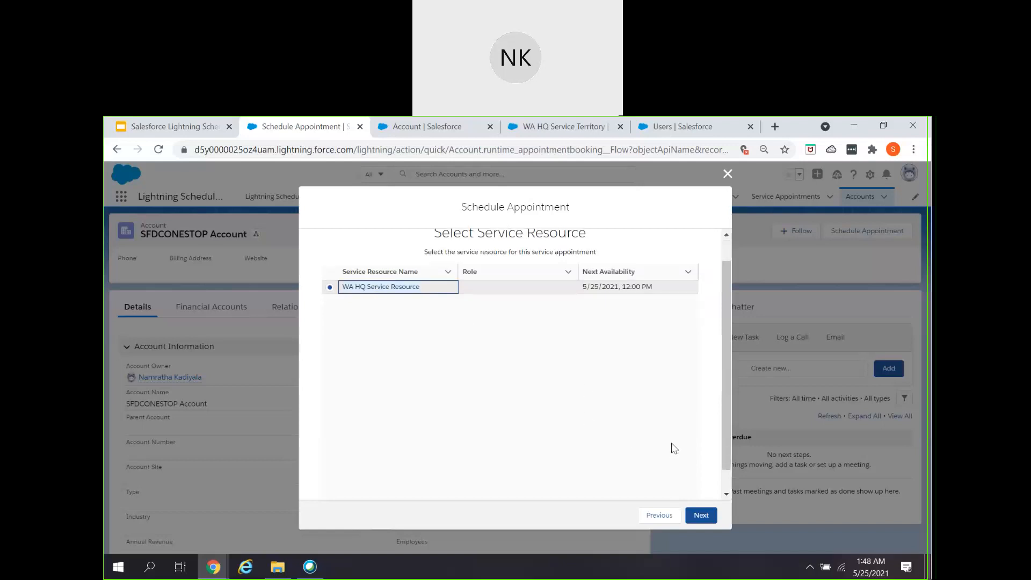
left_click(702, 515)
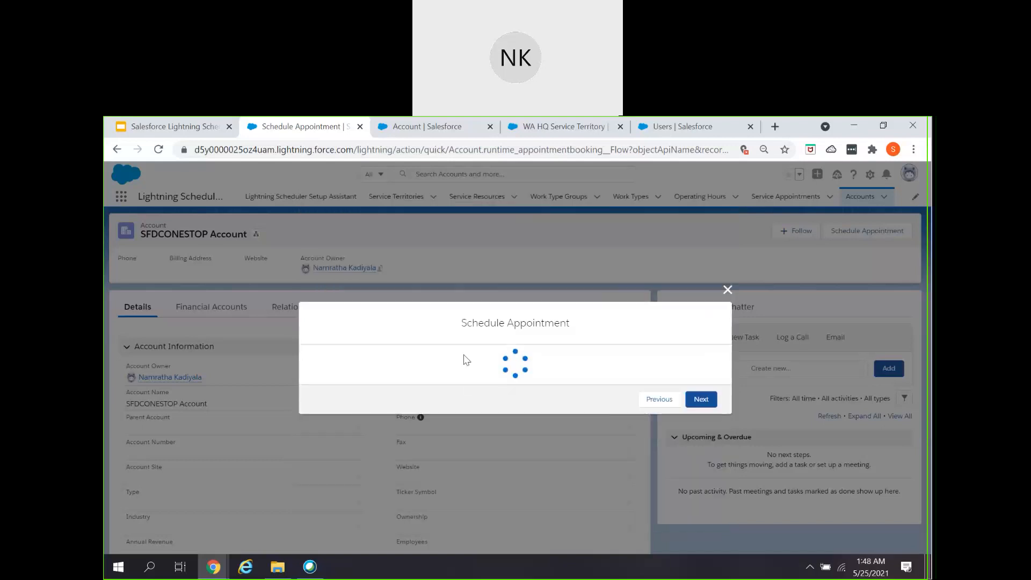
Examine the availability calendar's time slots for WA HQ Service Resource from May 23 to May 27, 2021.
scroll(462, 384, "down", 2)
scroll(347, 360, "up", 2)
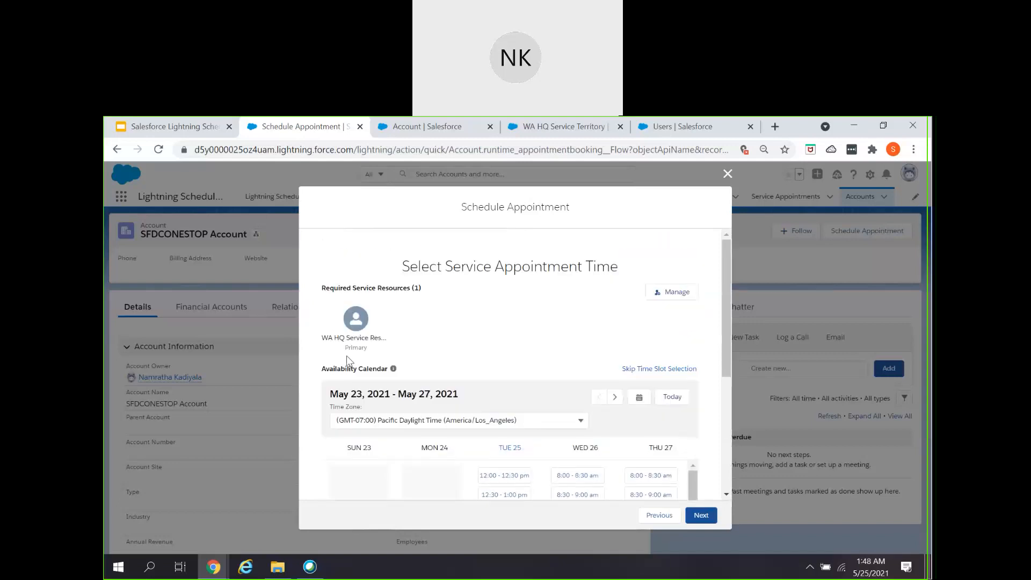
double_click(398, 342)
scroll(438, 339, "down", 1)
scroll(622, 433, "down", 2)
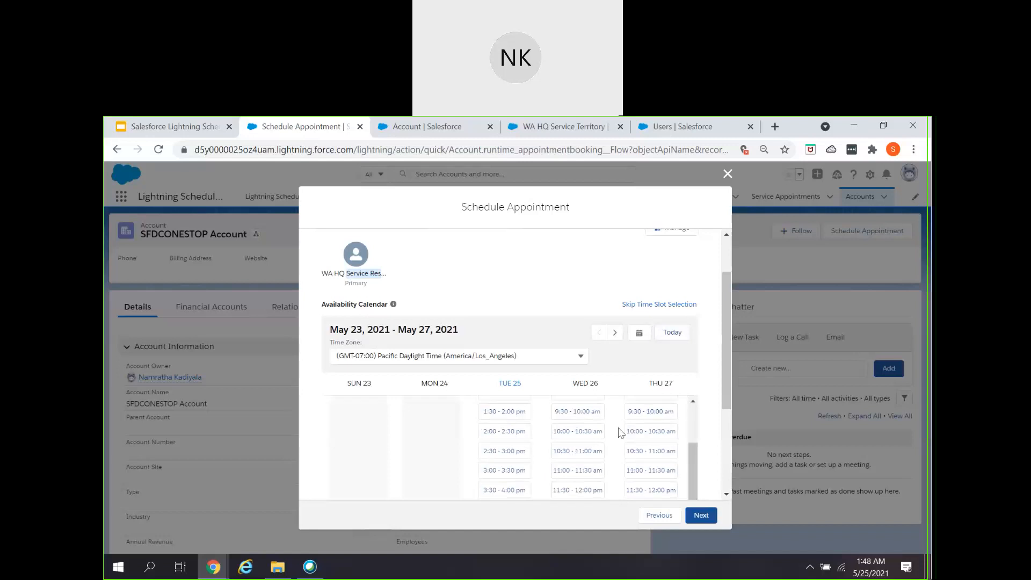
scroll(689, 354, "down", 3)
scroll(688, 356, "up", 4)
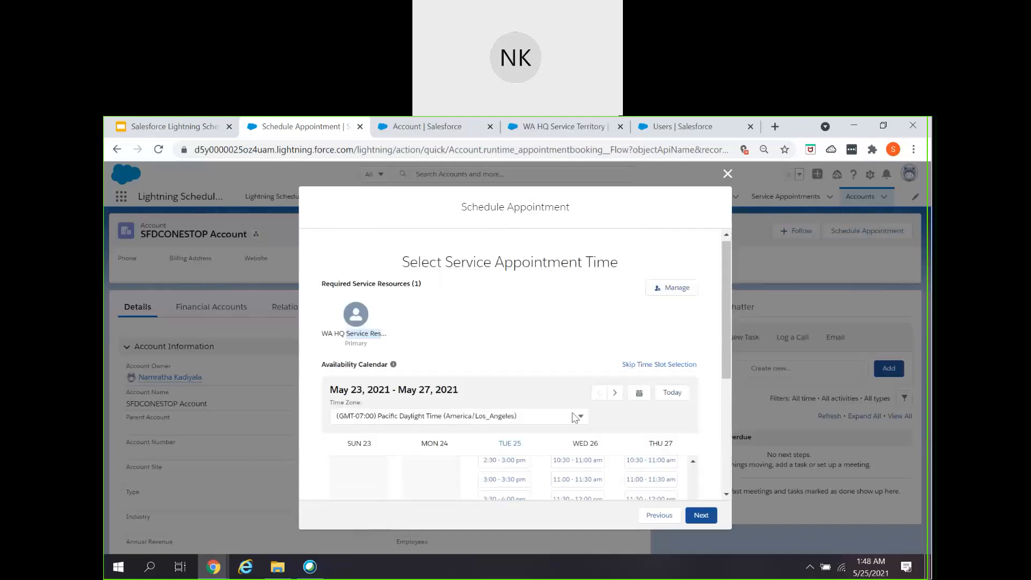
scroll(570, 419, "down", 1)
left_click_drag(694, 483, 704, 414)
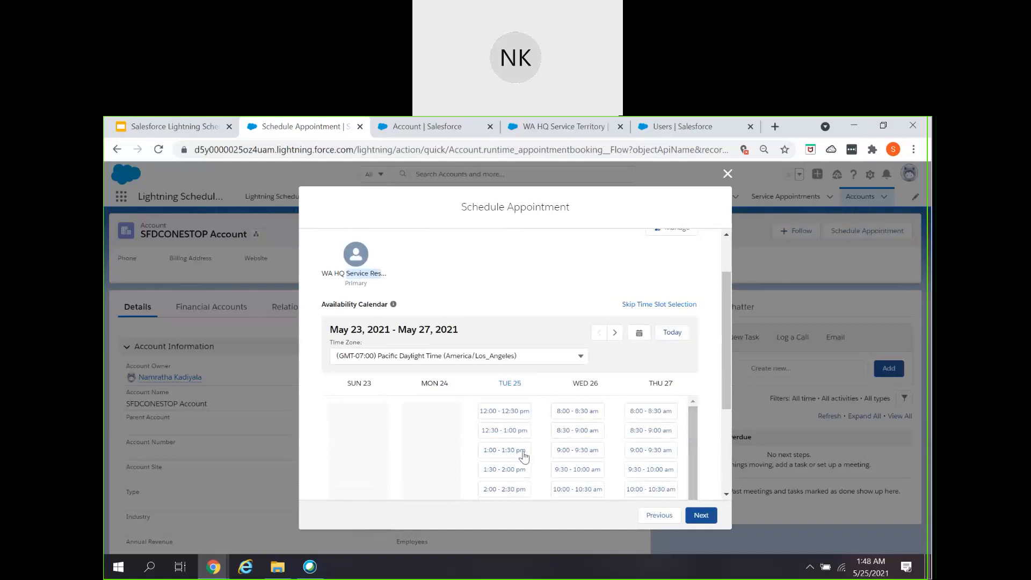
scroll(524, 455, "down", 5)
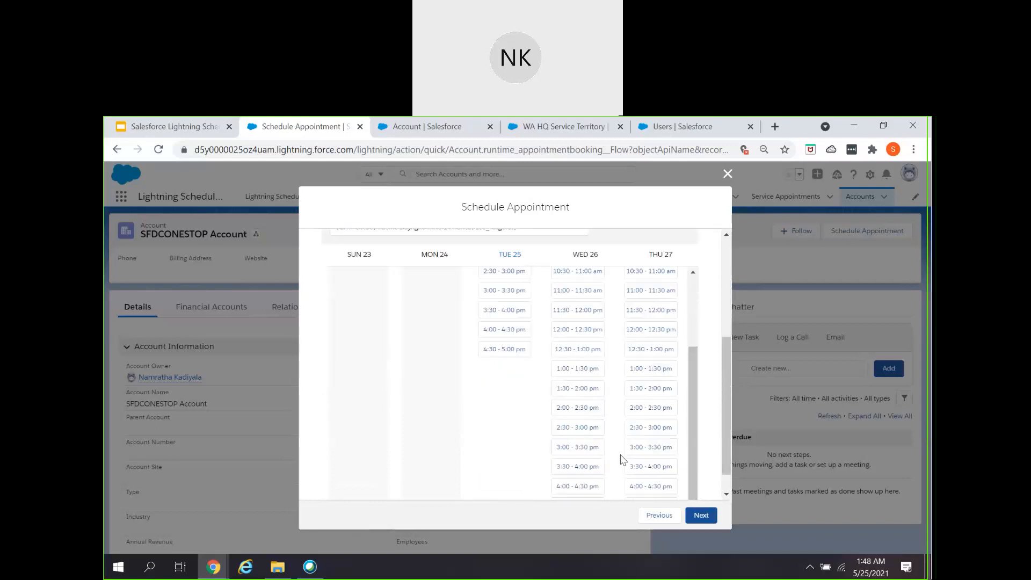
scroll(621, 465, "down", 1)
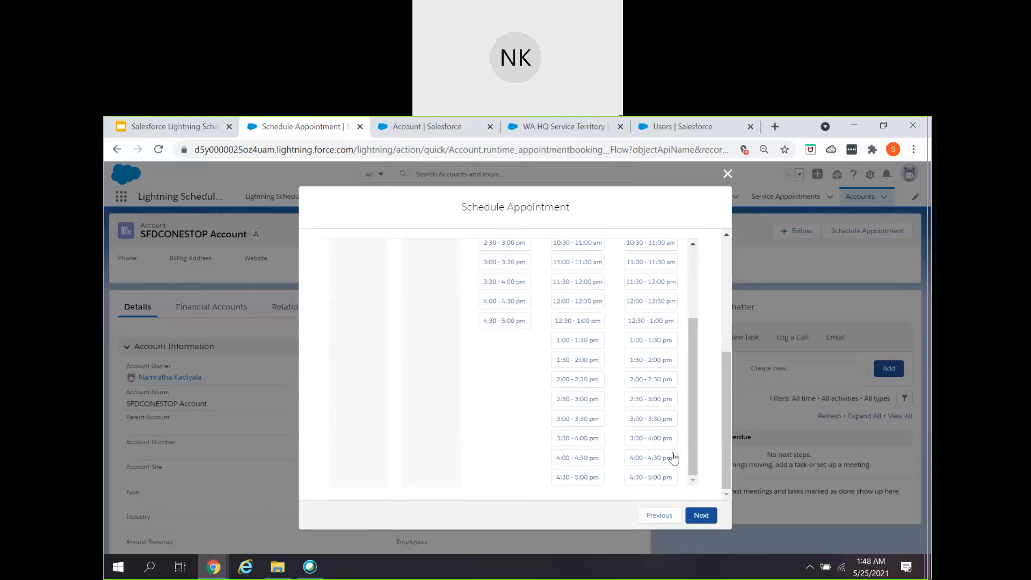
Pick the 8:00 - 8:30 am slot on Thursday, May 27 and continue to the service appointment review.
scroll(673, 444, "up", 5)
scroll(634, 411, "down", 2)
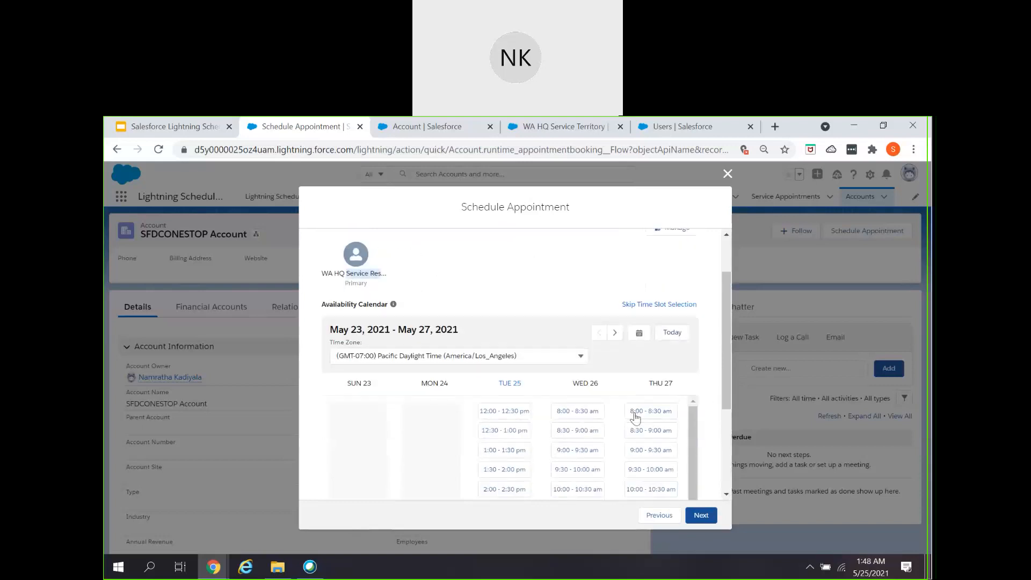
left_click(646, 415)
left_click(703, 517)
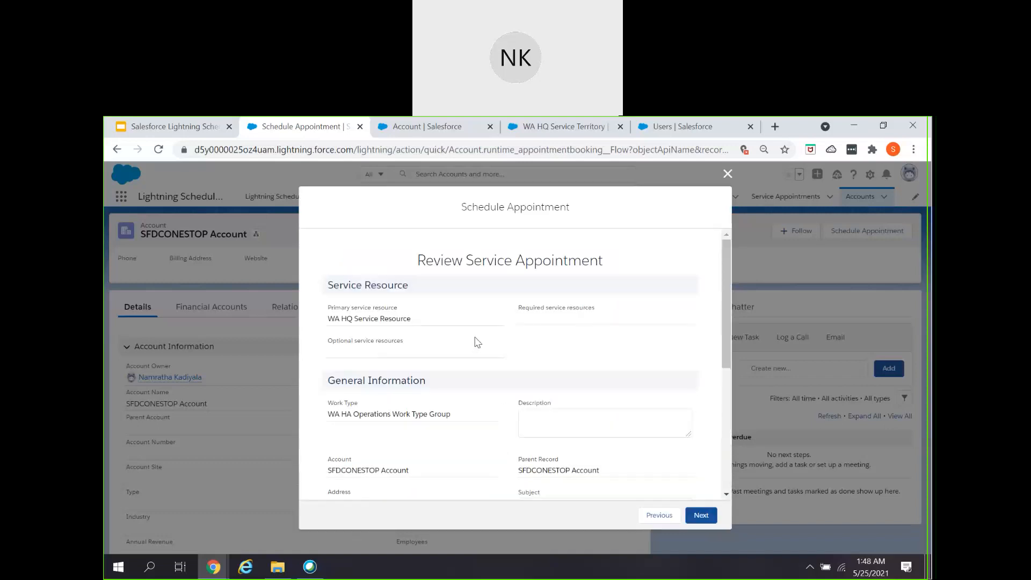
Review the service appointment details for WA HQ Service Resource, confirm the booking and finish the scheduling flow.
scroll(476, 341, "down", 3)
scroll(476, 391, "down", 2)
scroll(475, 376, "up", 5)
left_click_drag(467, 262, 612, 267)
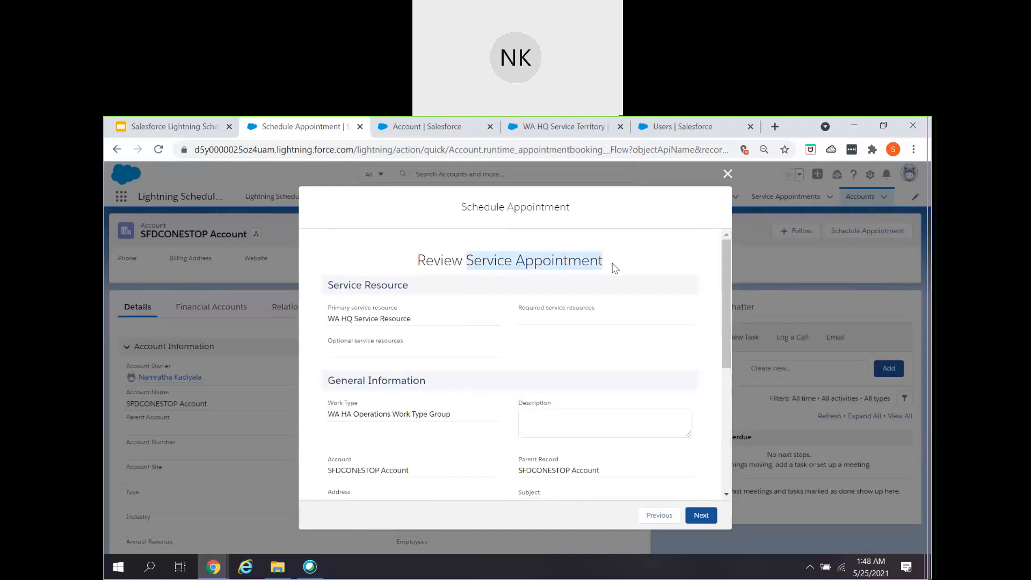
scroll(573, 384, "down", 5)
left_click(704, 522)
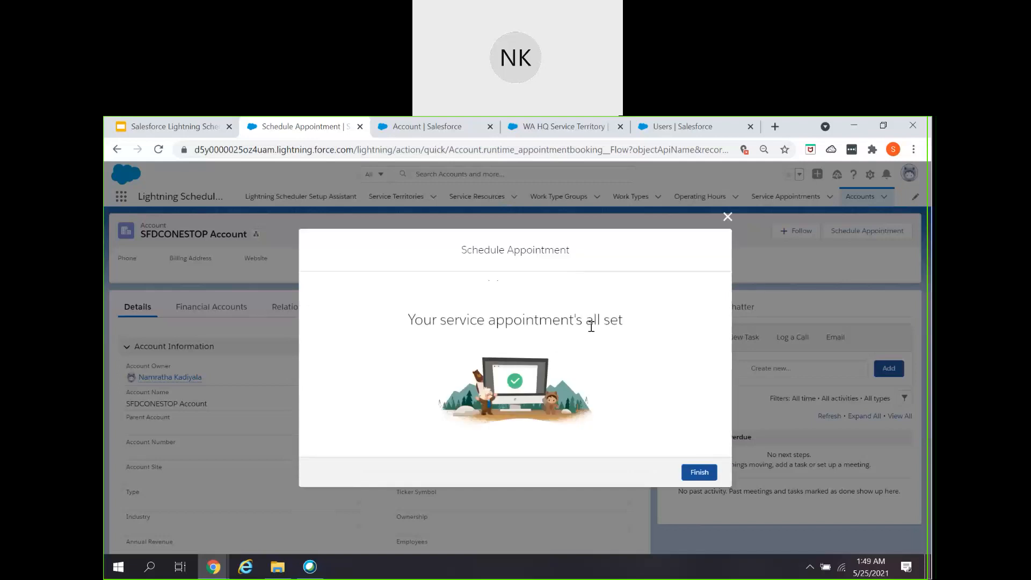
left_click_drag(586, 321, 645, 324)
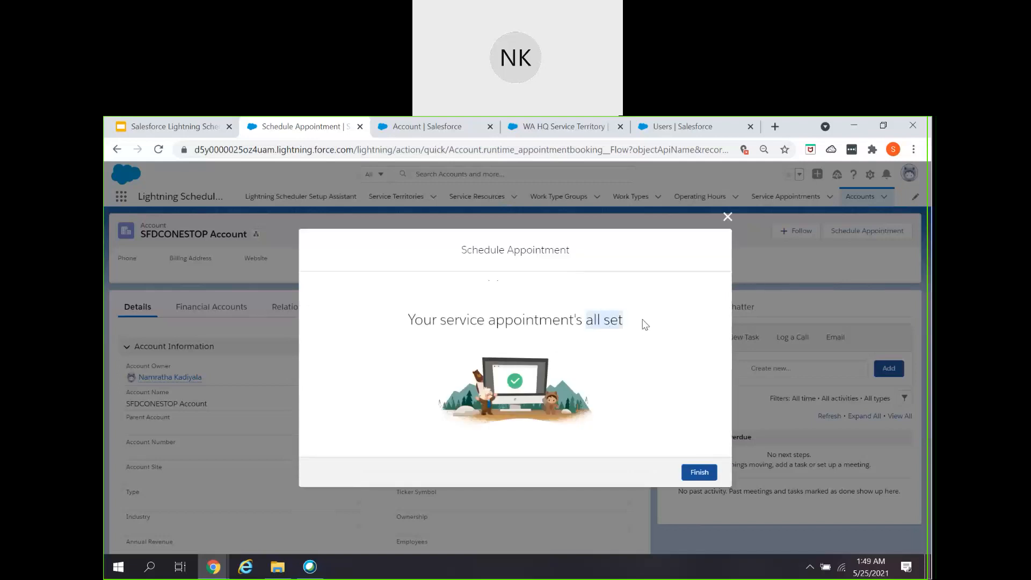
left_click(700, 473)
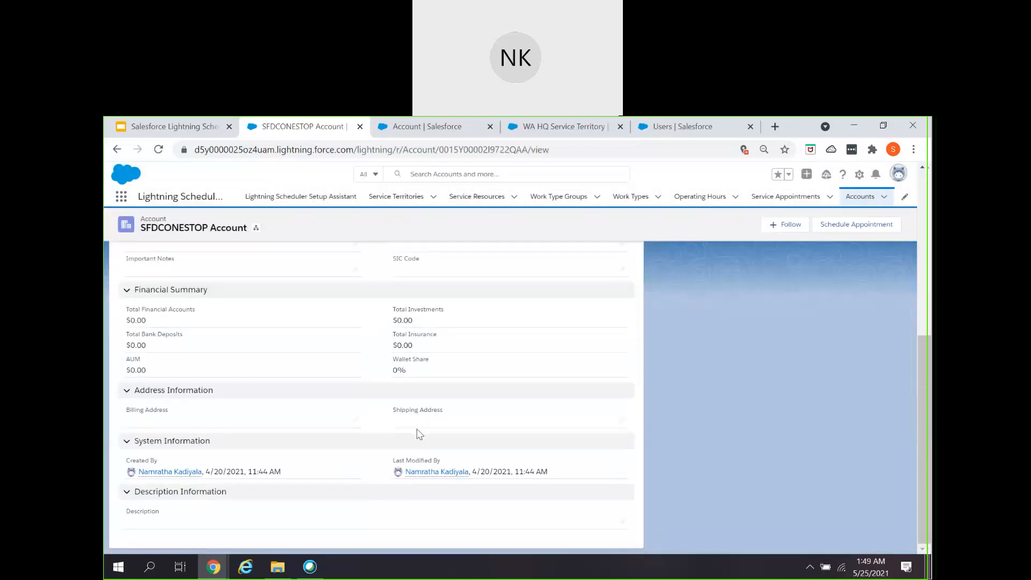
Look through the related lists of the SFDCONESTOP Account and return to its details.
mouse_move(418, 418)
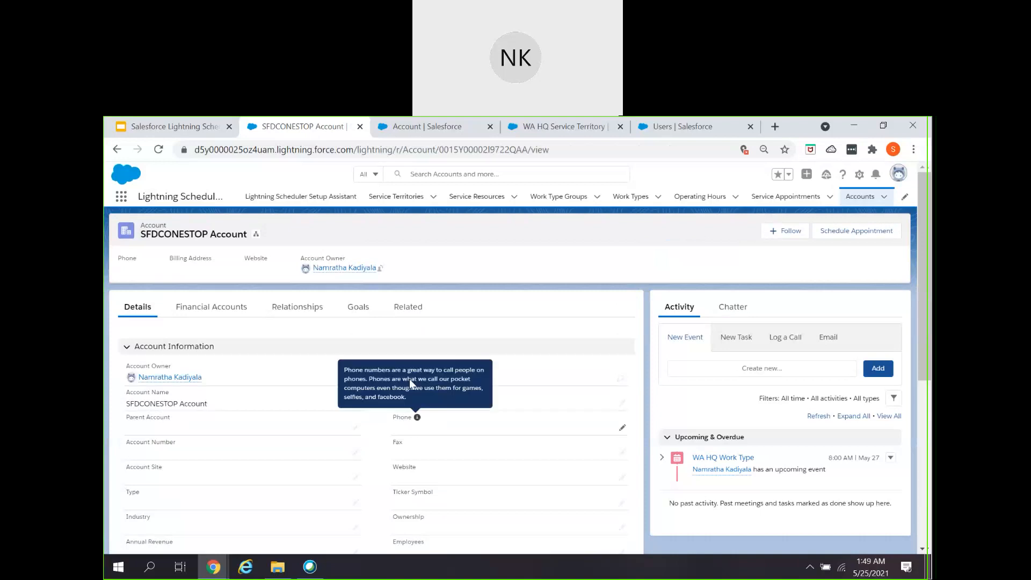
left_click(416, 313)
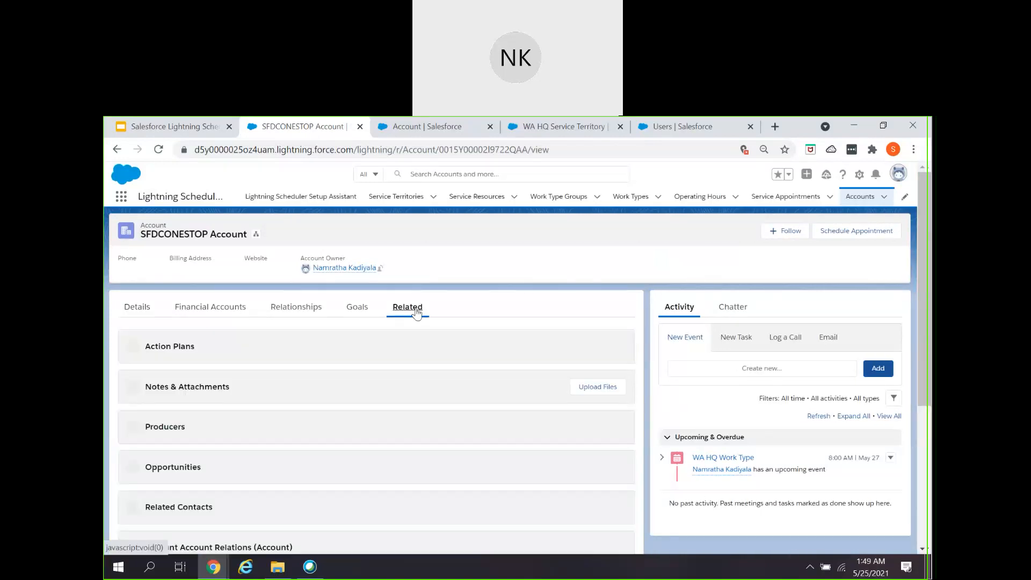
scroll(418, 395, "down", 3)
scroll(418, 395, "down", 2)
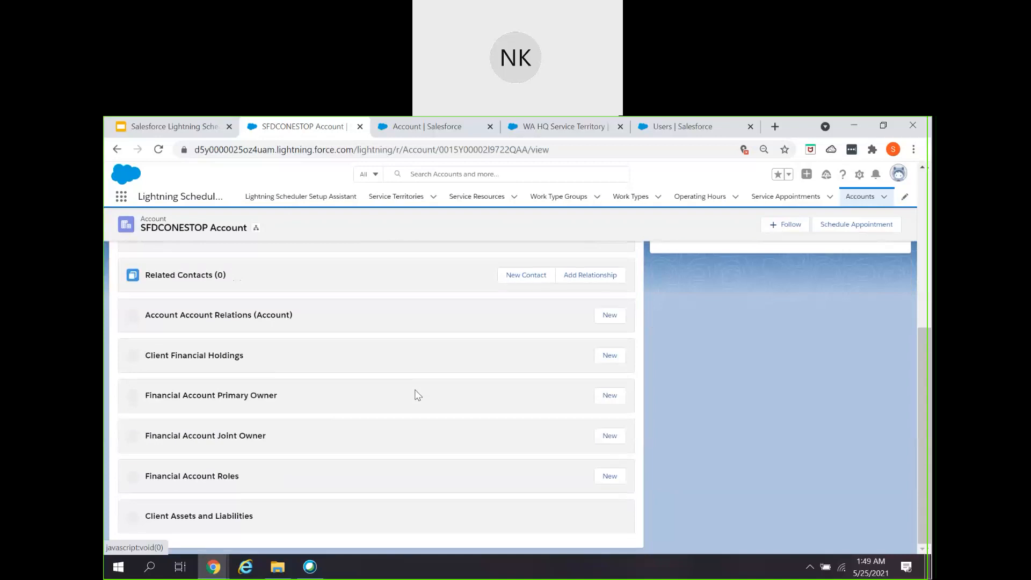
scroll(420, 395, "up", 6)
left_click(139, 314)
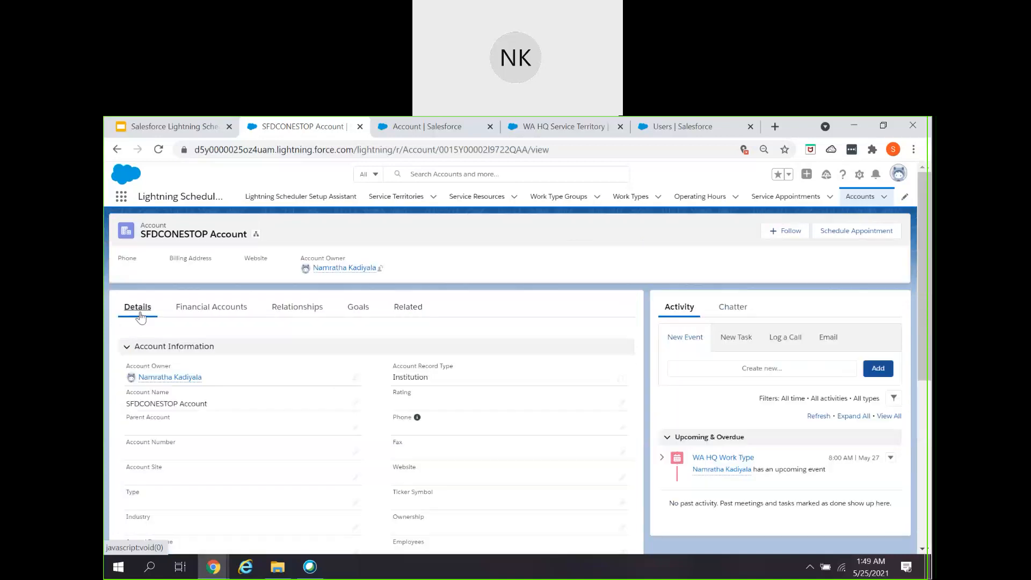
Open the service appointment whose arrival window starts 5/27/2021, 8:00 AM from the recently viewed Service Appointments.
left_click(777, 199)
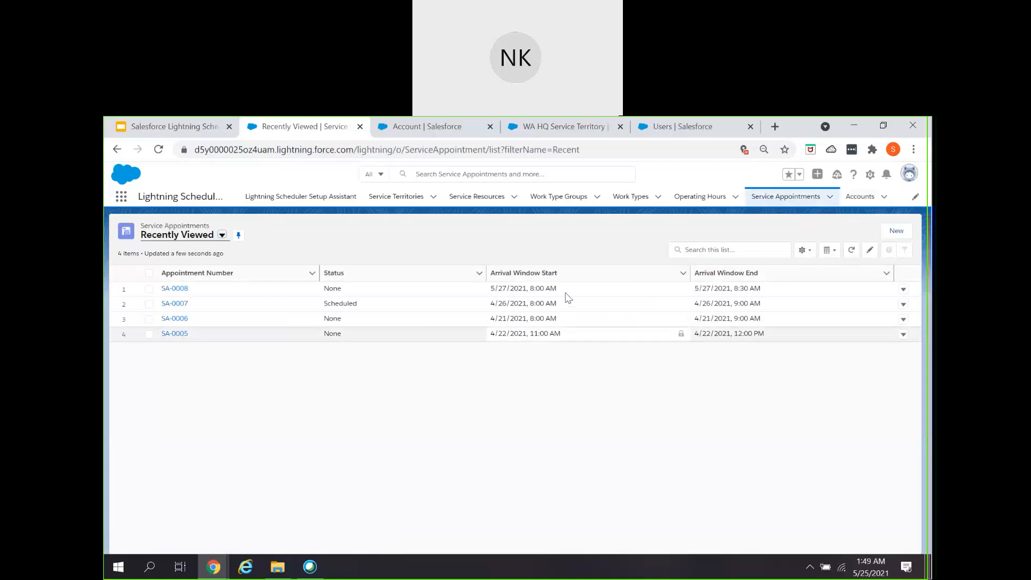
left_click_drag(492, 290, 564, 290)
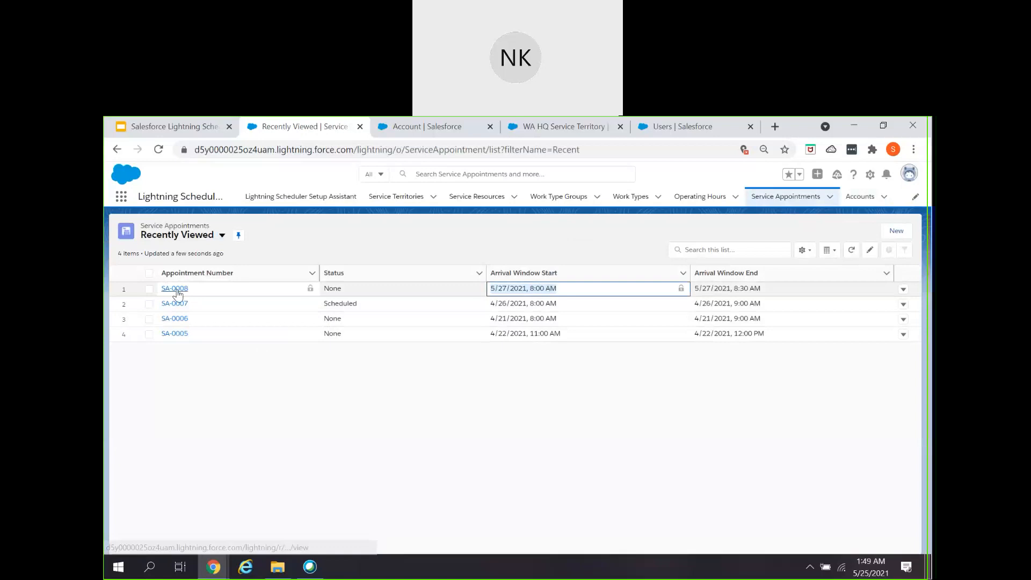
left_click(177, 290)
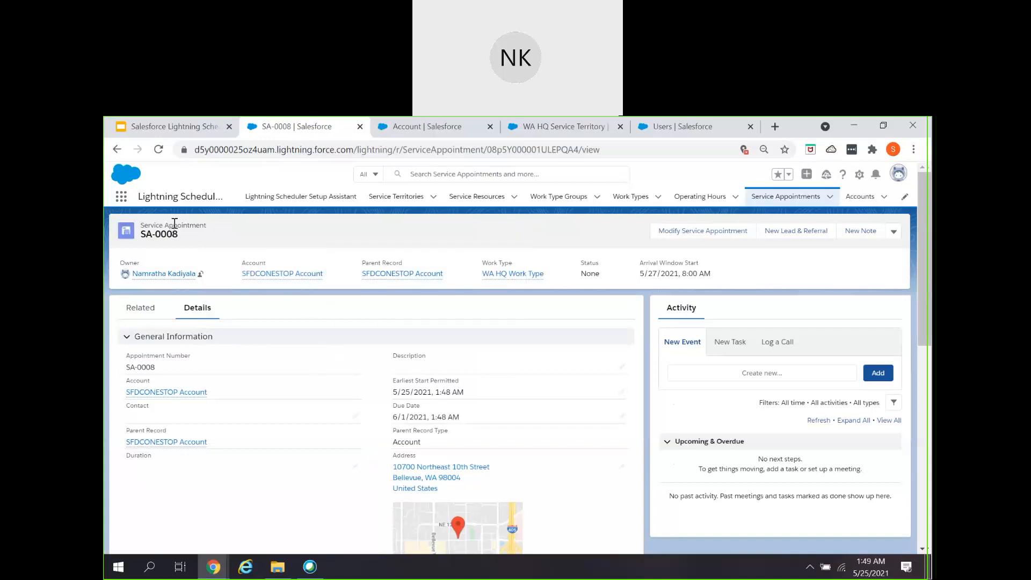
Examine the service appointment's account, work type, address, scheduled times and system information.
mouse_move(299, 275)
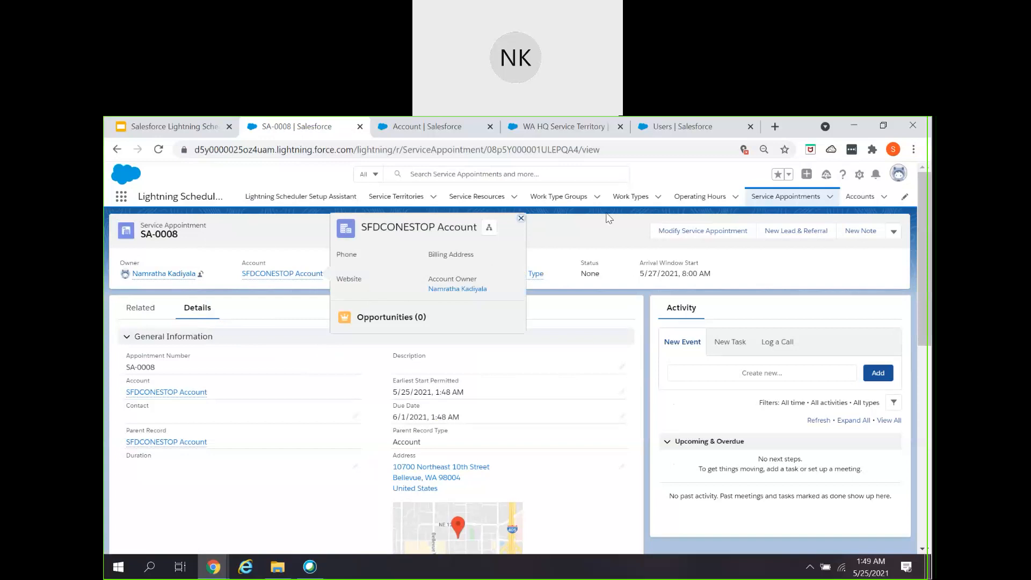
left_click(521, 220)
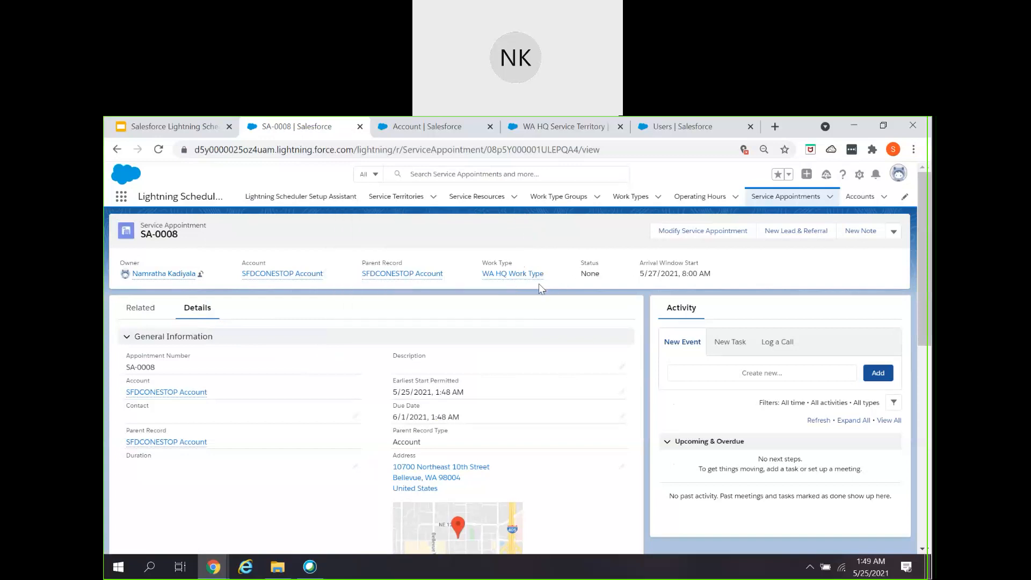
mouse_move(532, 280)
scroll(279, 341, "down", 3)
scroll(288, 338, "down", 5)
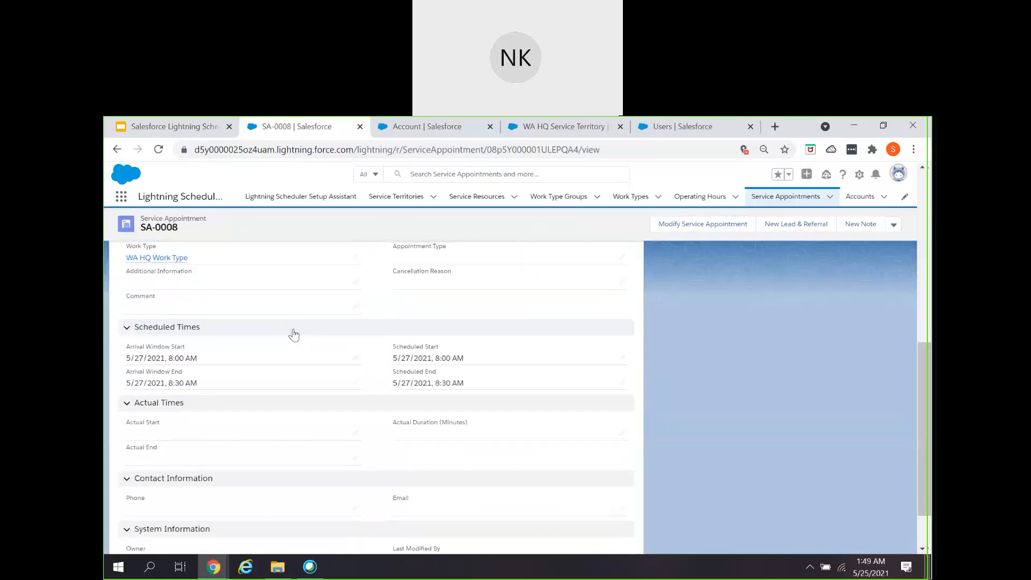
scroll(295, 336, "down", 2)
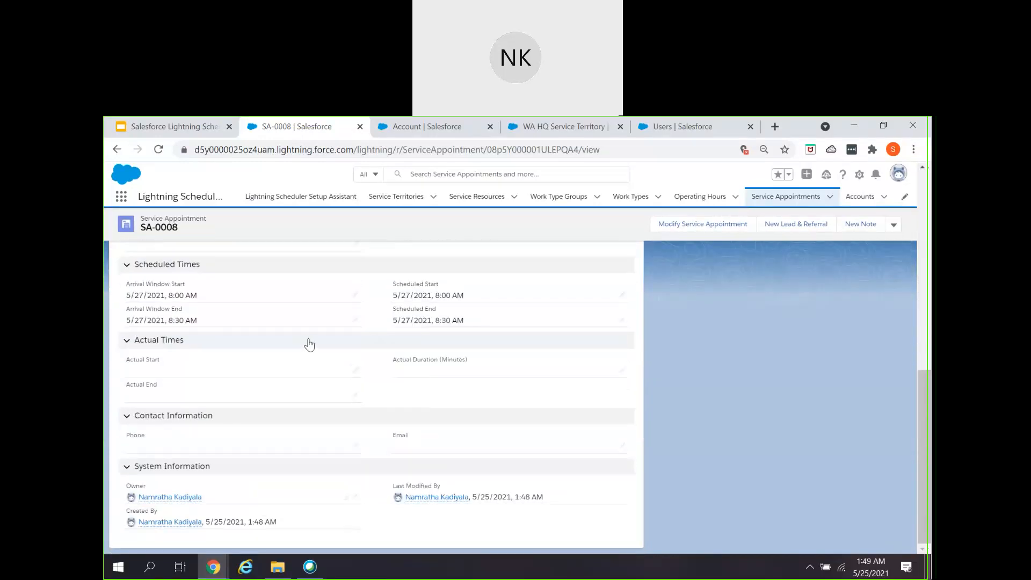
scroll(306, 349, "up", 10)
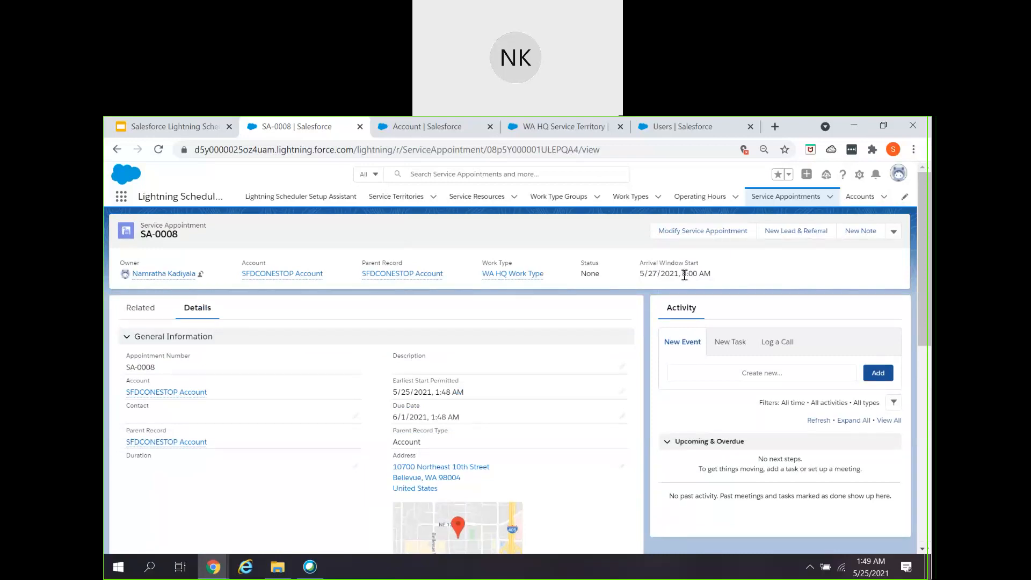
Modify the service appointment by choosing the 11:00 - 11:30 am slot on Wednesday, May 26 and continue to the review.
left_click(707, 236)
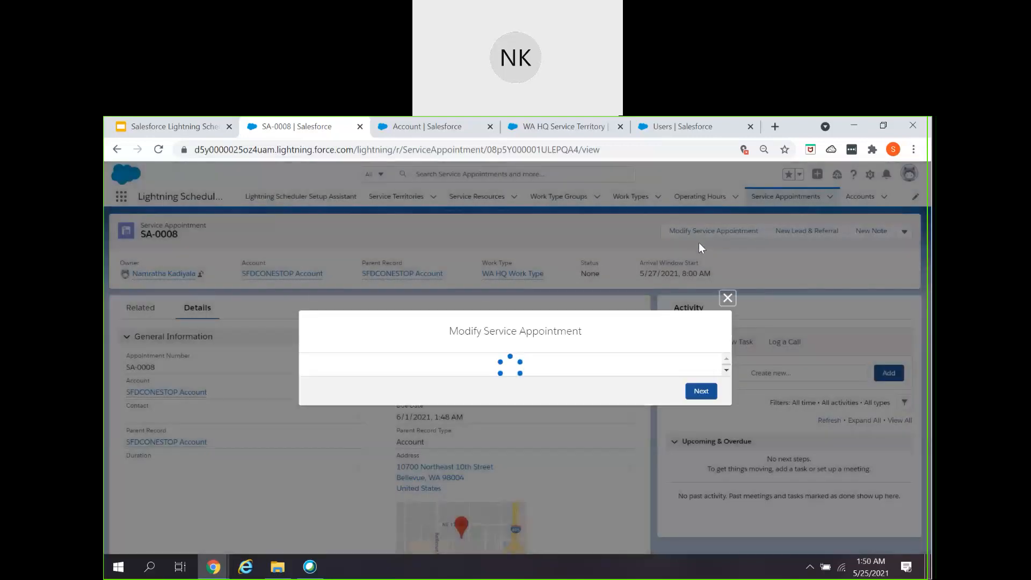
scroll(519, 403, "down", 4)
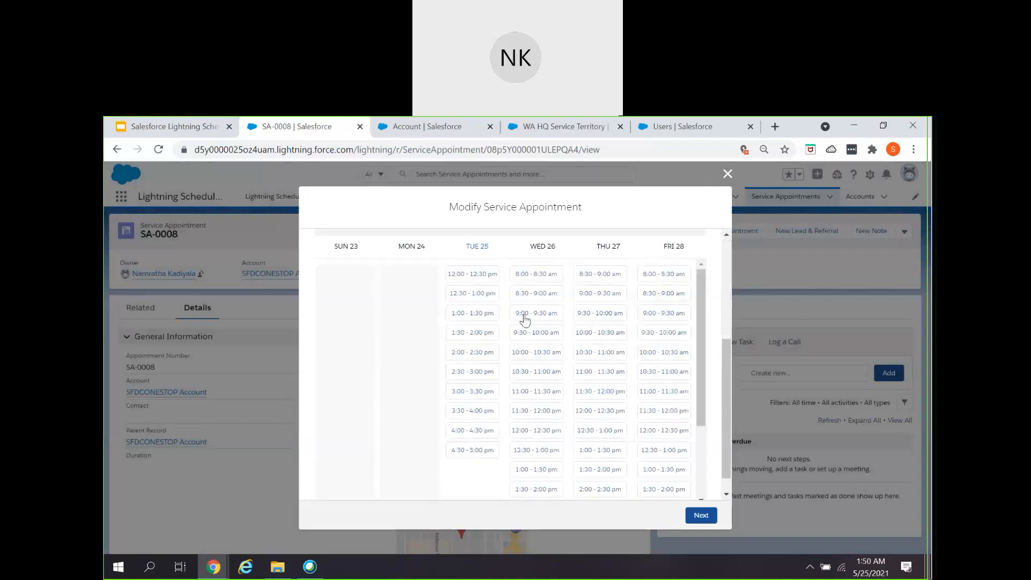
scroll(541, 362, "up", 5)
scroll(544, 358, "down", 6)
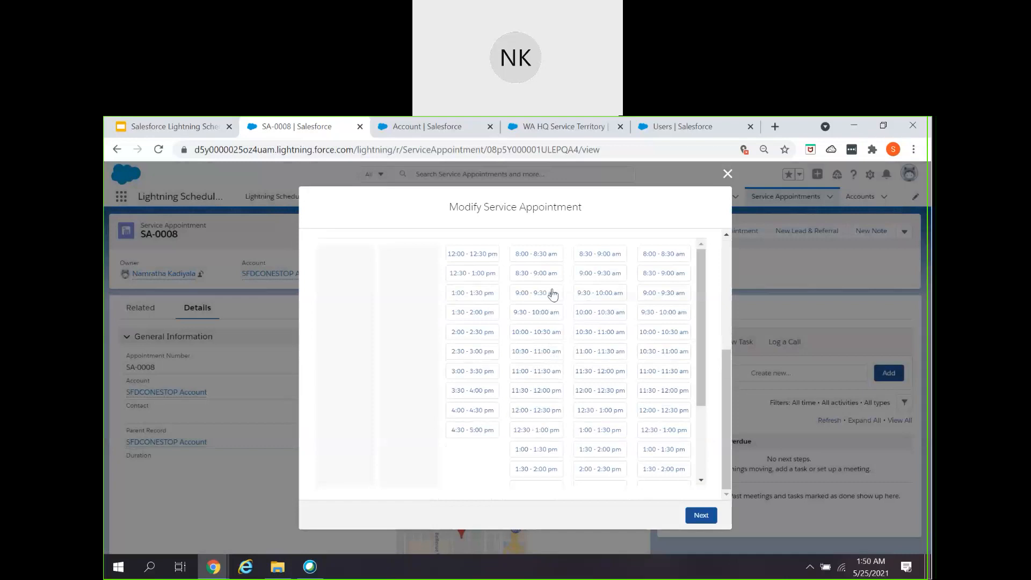
left_click(550, 376)
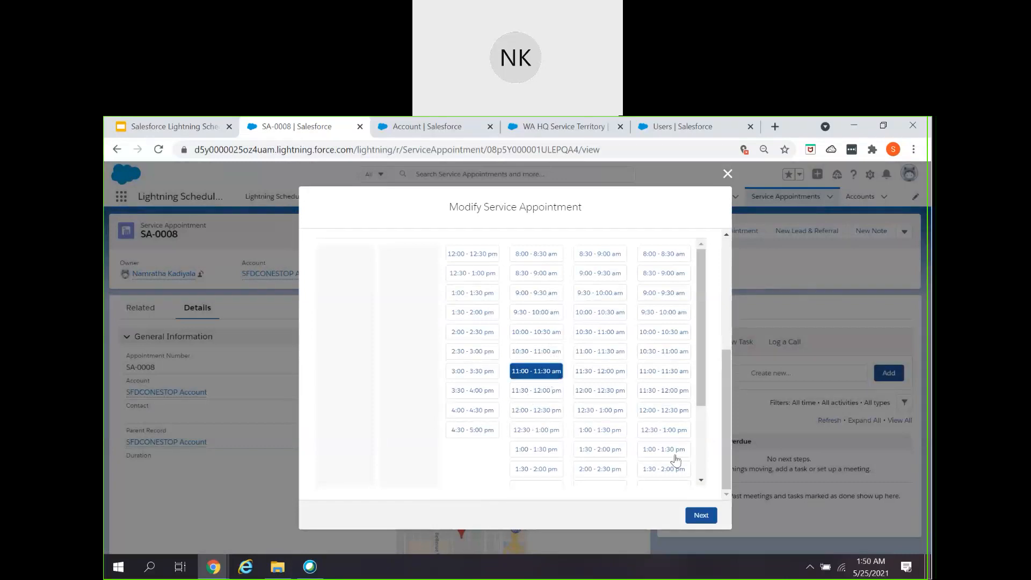
scroll(674, 460, "down", 2)
left_click(701, 515)
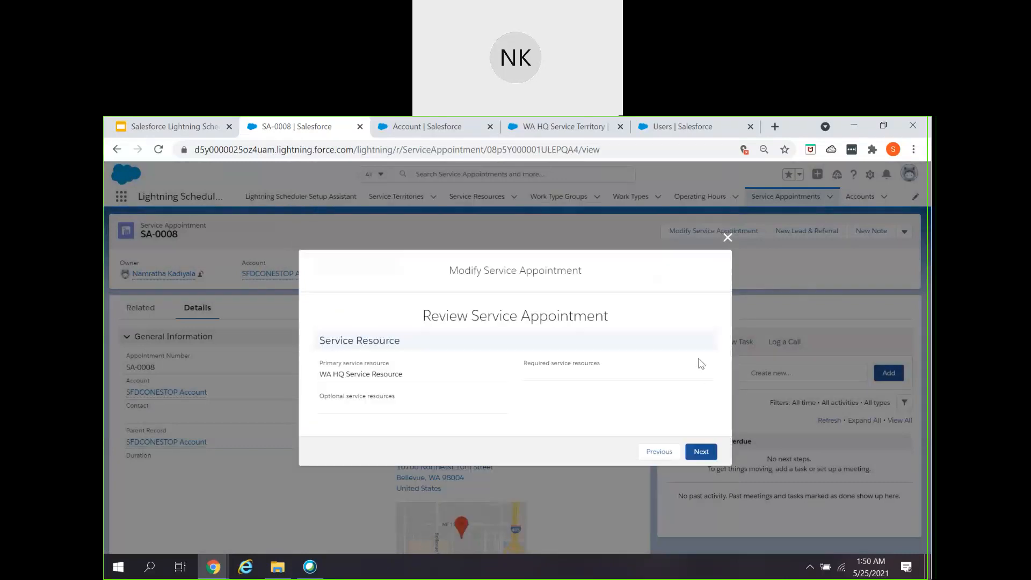
Check the rescheduled appointment's review details, confirm the modification and finish the flow.
scroll(686, 465, "down", 5)
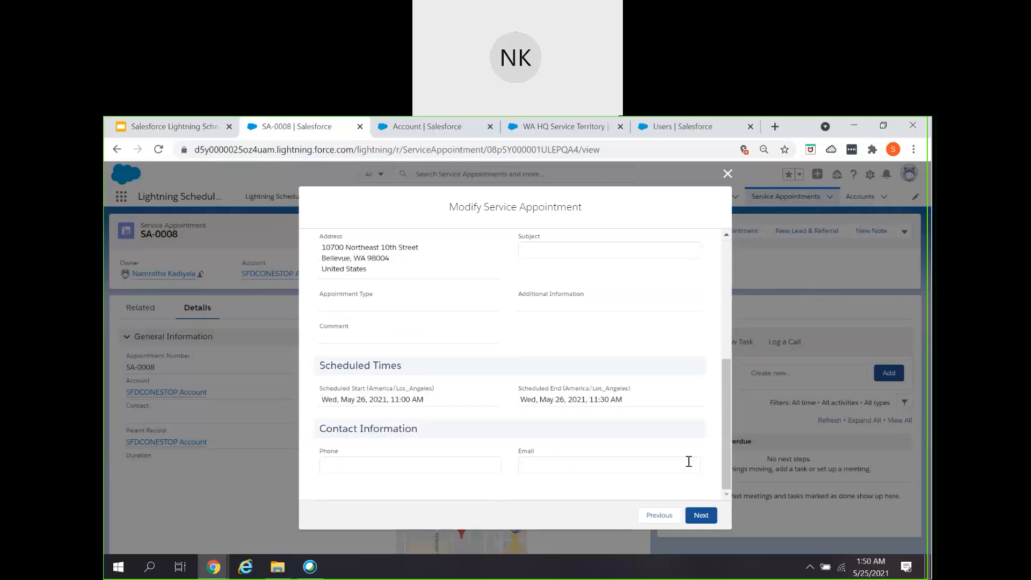
left_click(701, 515)
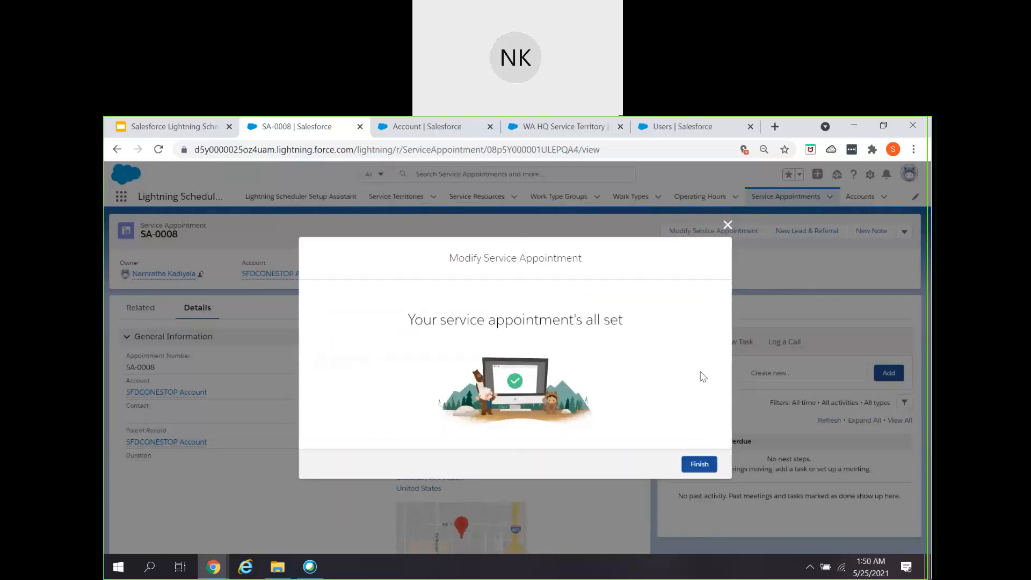
left_click(700, 465)
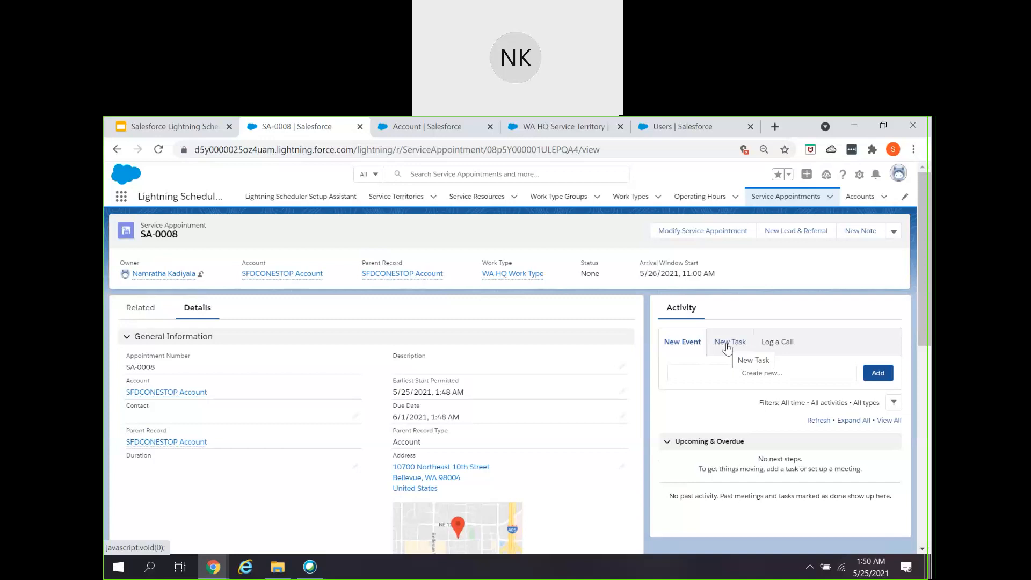
Switch to the Salesforce Lightning Scheduler presentation in Google Slides and view the Salesforce Scheduler Terms list.
left_click(144, 127)
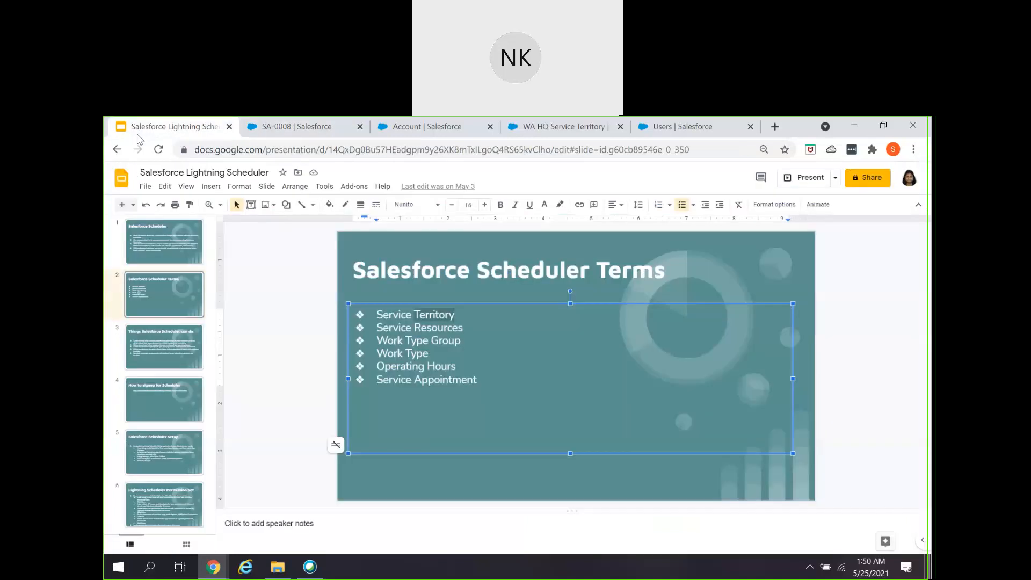
left_click(495, 378)
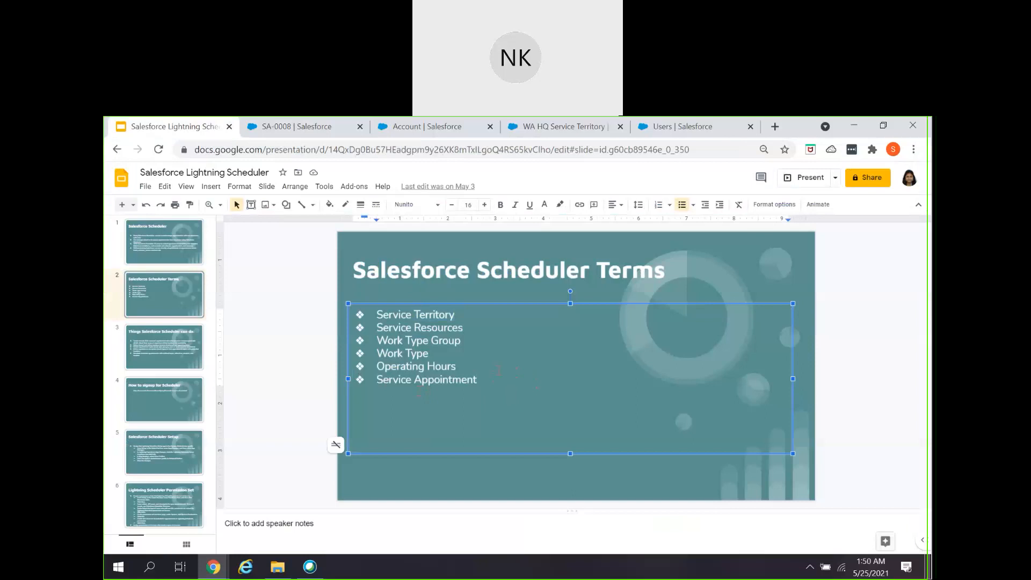